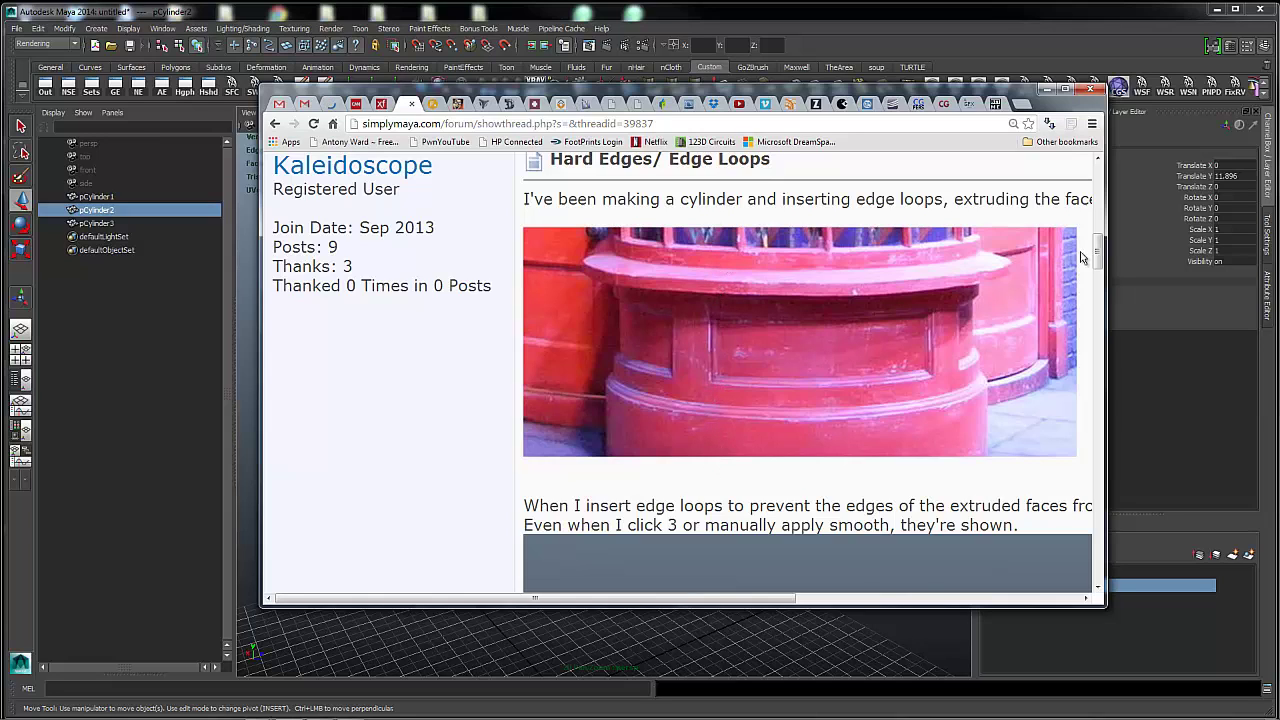
Review the Hard Edges/ Edge Loops forum post with its reference photo and model screenshots, and move the browser aside to reveal Maya.
{"action": "left_click_drag", "start_coordinate": [1098, 250], "coordinate": [1101, 301]}
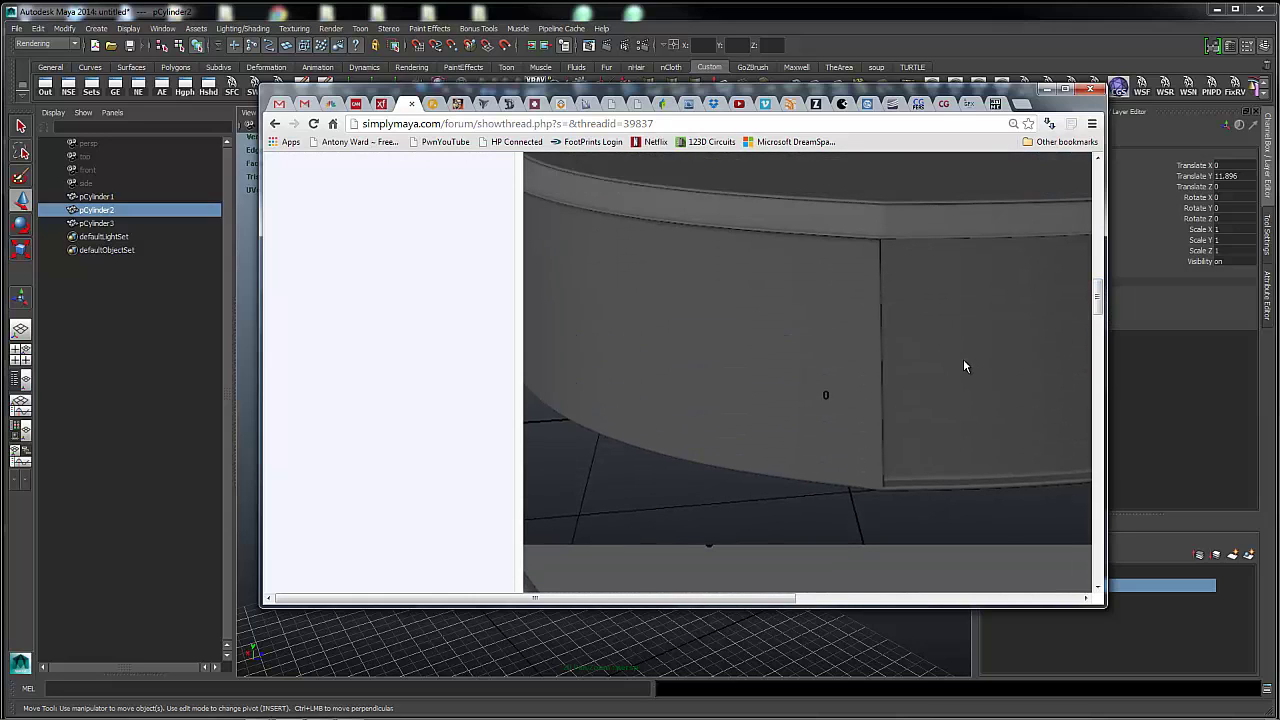
{"action": "scroll", "coordinate": [966, 368], "scroll_direction": "down", "scroll_amount": 3, "text": "ctrl"}
{"action": "scroll", "coordinate": [968, 372], "scroll_direction": "up", "scroll_amount": 2, "text": "ctrl"}
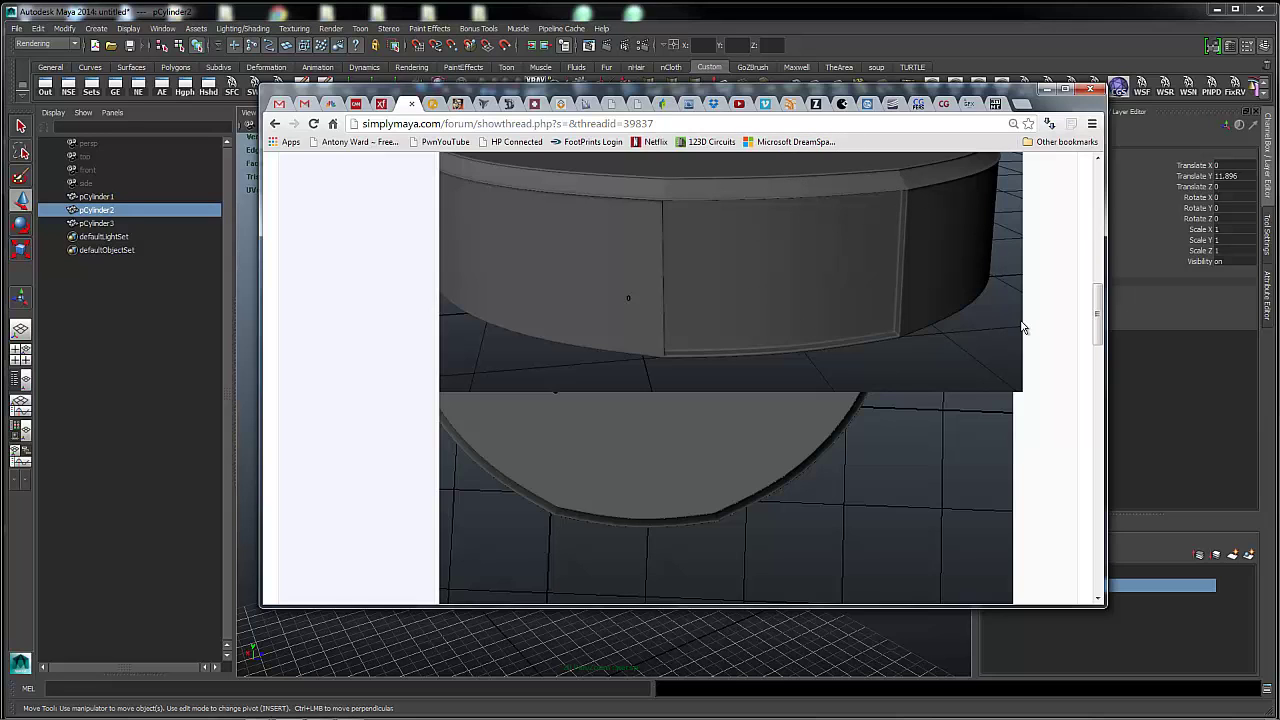
{"action": "left_click_drag", "start_coordinate": [1096, 325], "coordinate": [1096, 268]}
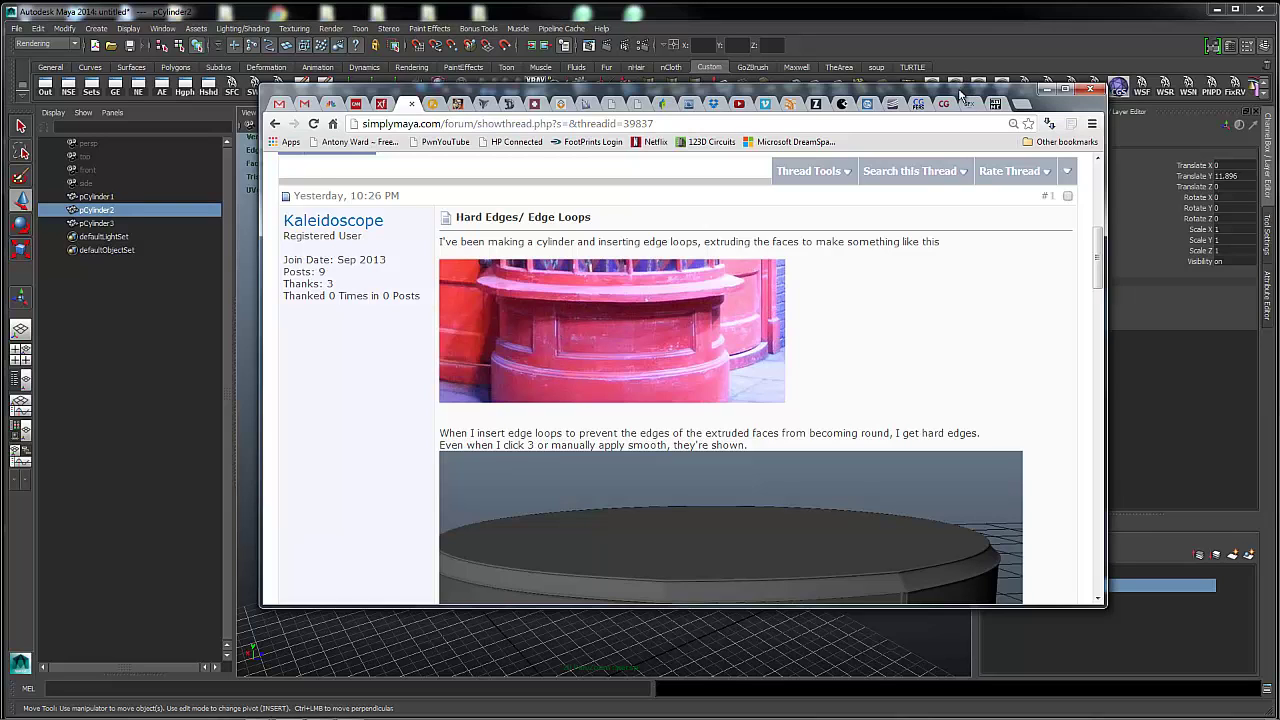
{"action": "left_click_drag", "start_coordinate": [959, 91], "coordinate": [1279, 91]}
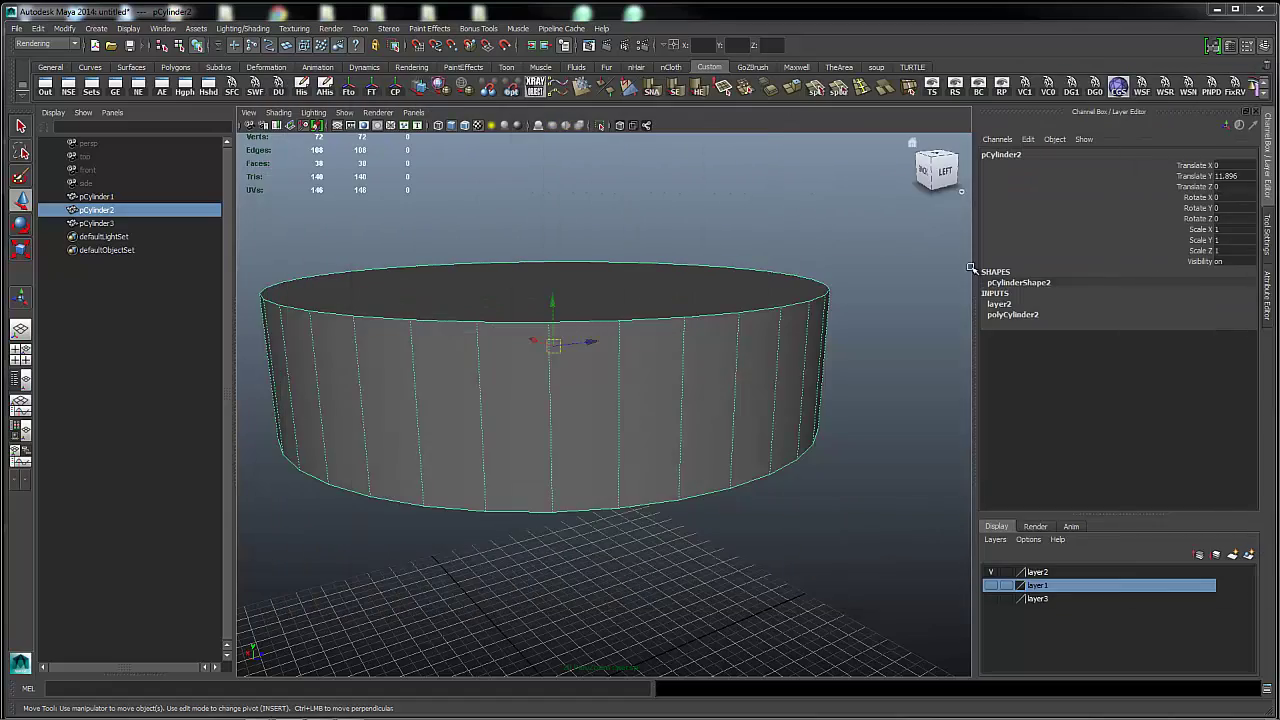
Select a group of four neighbouring side faces on the cylinder.
{"action": "mouse_move", "coordinate": [906, 298]}
{"action": "left_mouse_down", "text": "alt"}
{"action": "mouse_move", "coordinate": [883, 271]}
{"action": "mouse_move", "coordinate": [891, 291]}
{"action": "left_mouse_up", "text": "alt"}
{"action": "right_click_drag", "start_coordinate": [891, 291], "coordinate": [574, 294], "text": "alt"}
{"action": "left_click_drag", "start_coordinate": [574, 294], "coordinate": [780, 331], "text": "alt"}
{"action": "right_click_drag", "start_coordinate": [780, 331], "coordinate": [832, 344], "text": "alt"}
{"action": "left_click_drag", "start_coordinate": [832, 344], "coordinate": [760, 326], "text": "alt"}
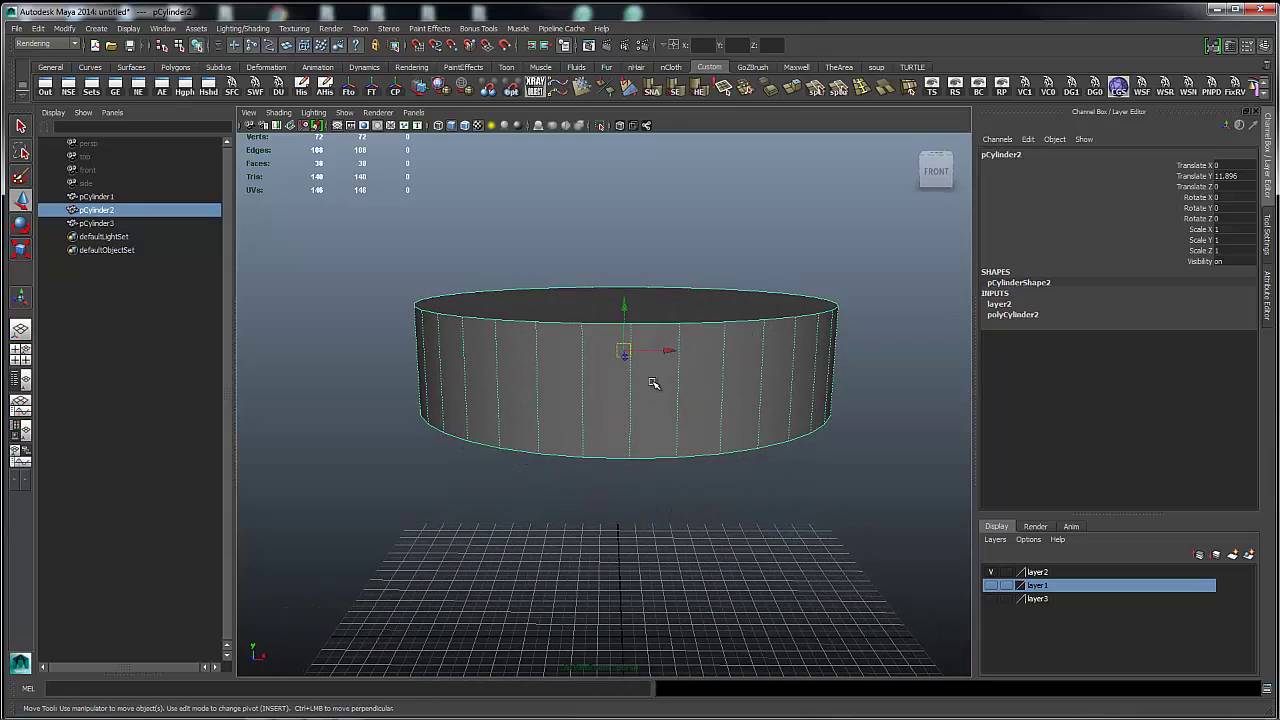
{"action": "right_click_drag", "start_coordinate": [652, 383], "coordinate": [648, 412]}
{"action": "left_click", "coordinate": [605, 390]}
{"action": "left_click", "coordinate": [560, 390], "text": "shift"}
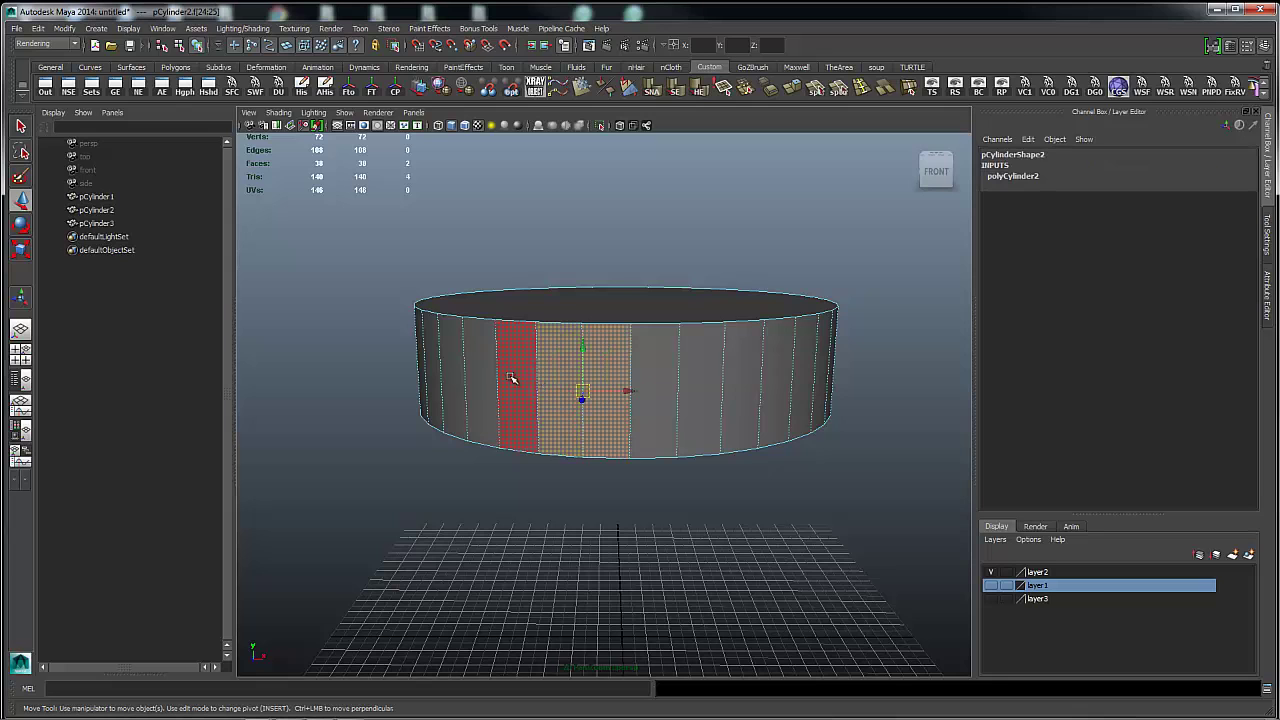
{"action": "left_click", "coordinate": [511, 378], "text": "shift"}
{"action": "left_click", "coordinate": [486, 373], "text": "shift"}
Add a second group of four neighbouring side faces to the selection, leaving one face between the two groups.
{"action": "left_click_drag", "start_coordinate": [605, 257], "coordinate": [588, 376], "text": "alt"}
{"action": "left_click", "coordinate": [528, 377], "text": "shift"}
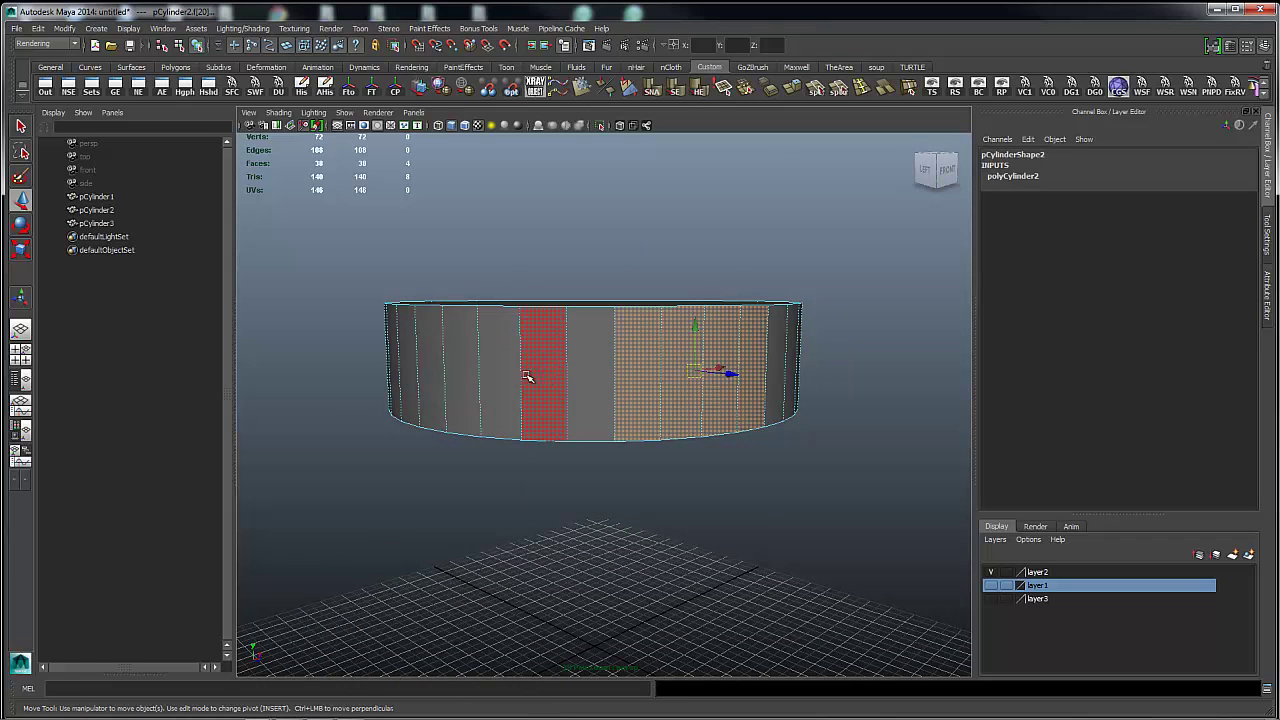
{"action": "left_click", "coordinate": [498, 377], "text": "shift"}
{"action": "left_click", "coordinate": [460, 374], "text": "shift"}
{"action": "left_click", "coordinate": [430, 373], "text": "shift"}
{"action": "left_click_drag", "start_coordinate": [651, 251], "coordinate": [742, 298], "text": "alt"}
{"action": "right_click_drag", "start_coordinate": [786, 303], "coordinate": [563, 286], "text": "alt"}
{"action": "left_click_drag", "start_coordinate": [563, 286], "coordinate": [548, 270], "text": "alt"}
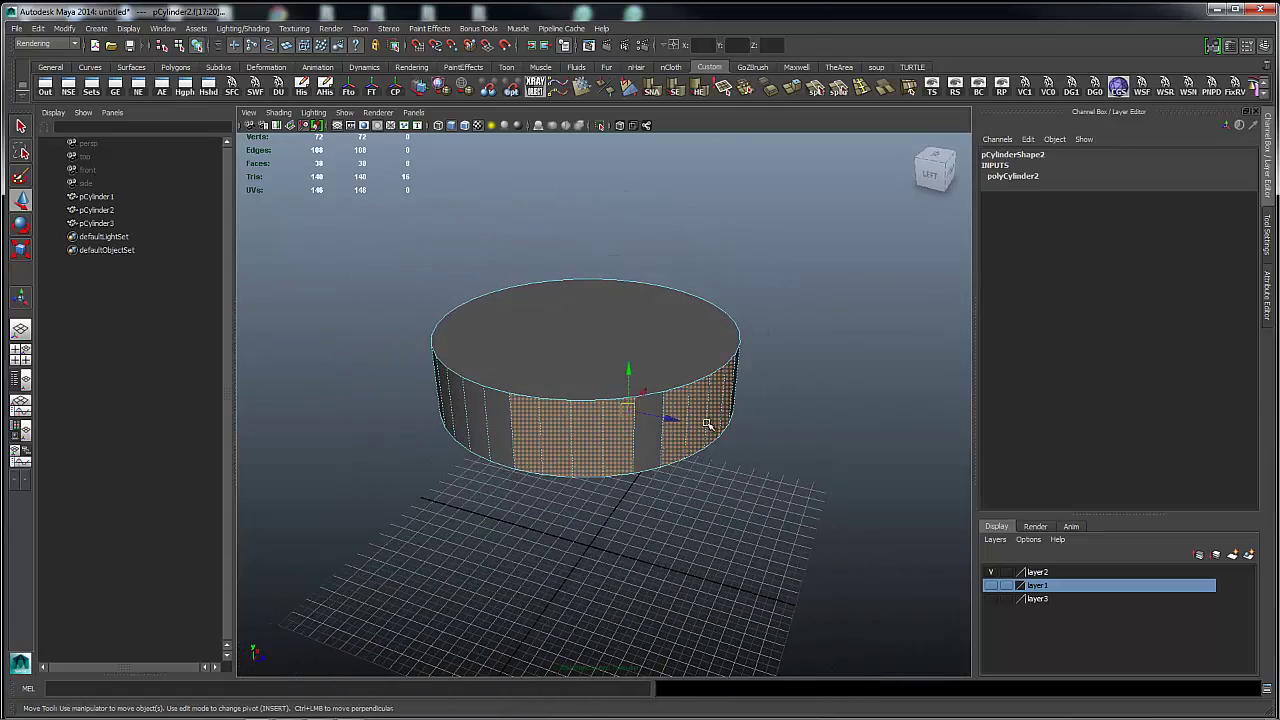
{"action": "left_click_drag", "start_coordinate": [796, 289], "coordinate": [568, 300], "text": "alt"}
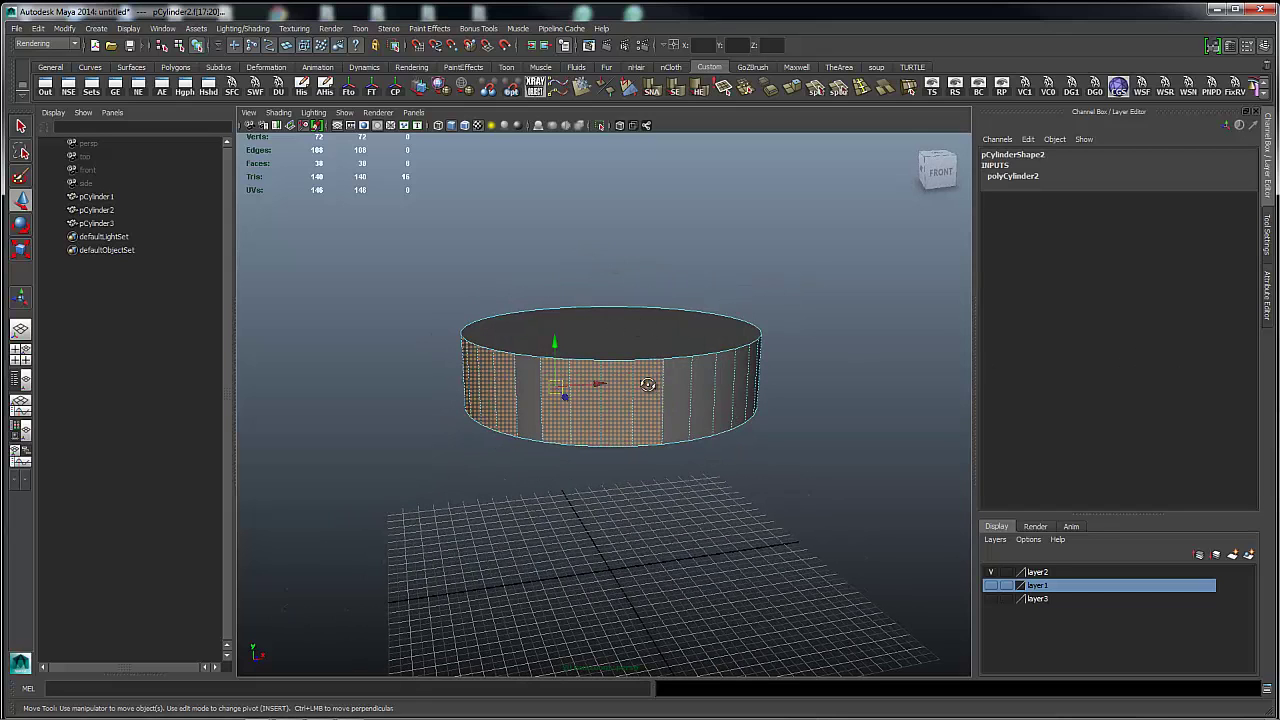
{"action": "left_click_drag", "start_coordinate": [648, 384], "coordinate": [646, 344], "text": "alt"}
{"action": "right_click_drag", "start_coordinate": [414, 375], "coordinate": [690, 376], "text": "alt"}
{"action": "left_click_drag", "start_coordinate": [593, 324], "coordinate": [652, 322], "text": "alt"}
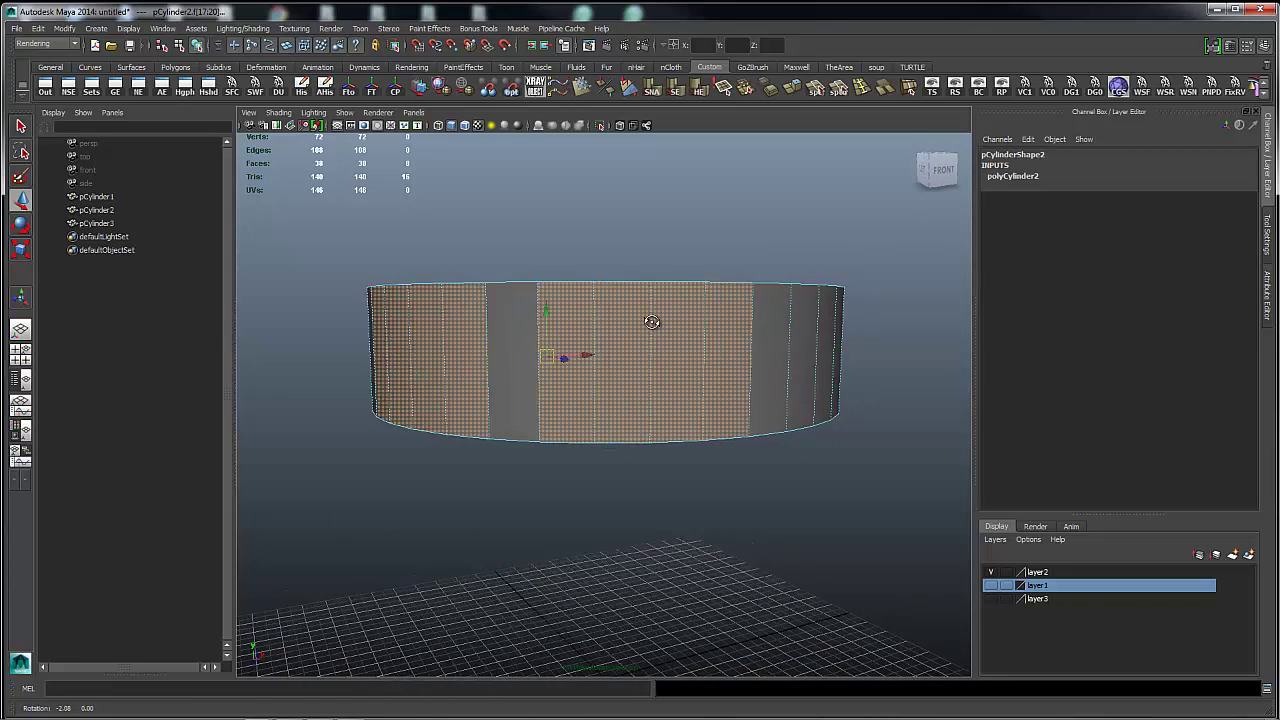
Insert one edge loop near the cylinder's upper rim and one near its lower rim, using relative distance from edge.
{"action": "right_click_drag", "start_coordinate": [711, 334], "coordinate": [728, 304]}
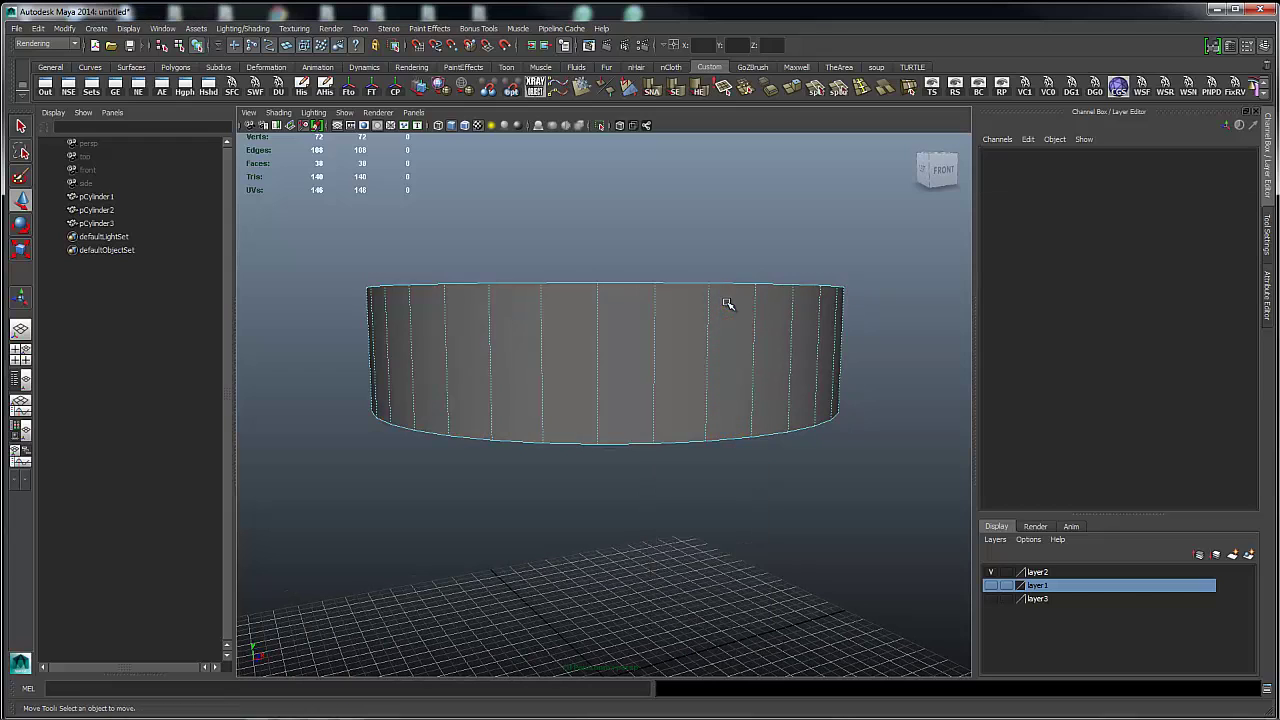
{"action": "double_click", "coordinate": [860, 90]}
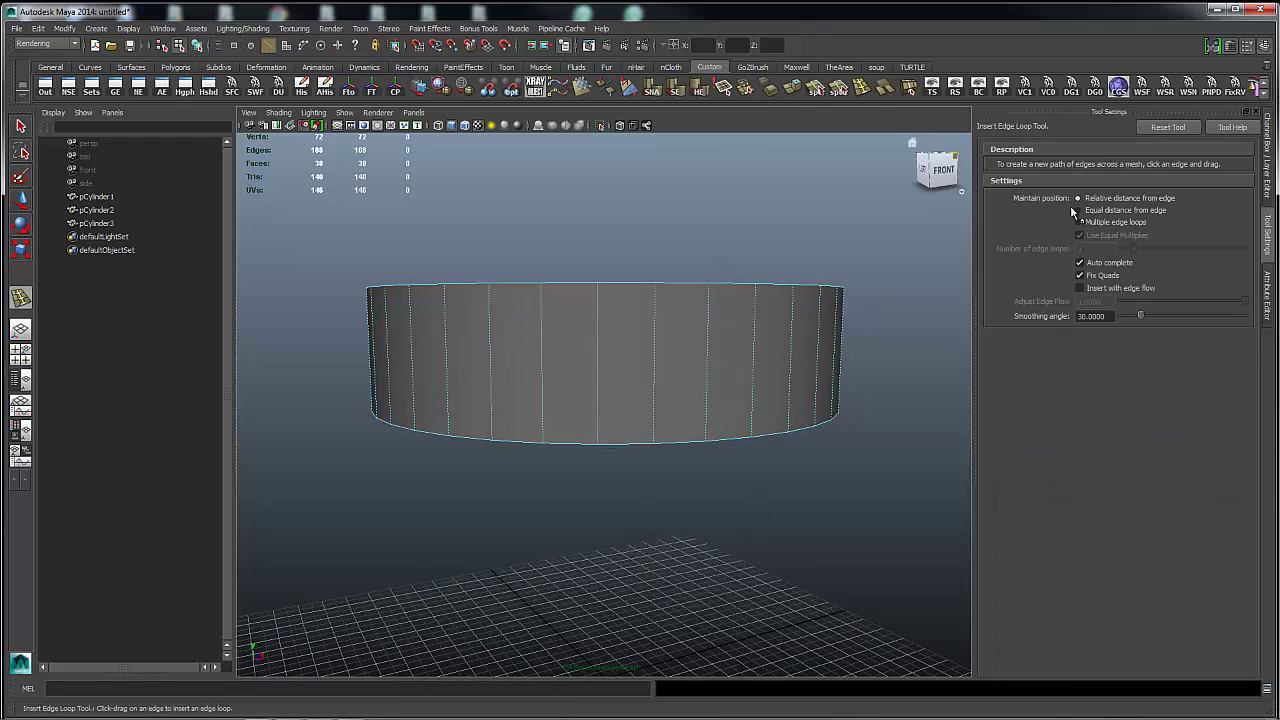
{"action": "left_click", "coordinate": [758, 309]}
{"action": "left_click", "coordinate": [757, 421]}
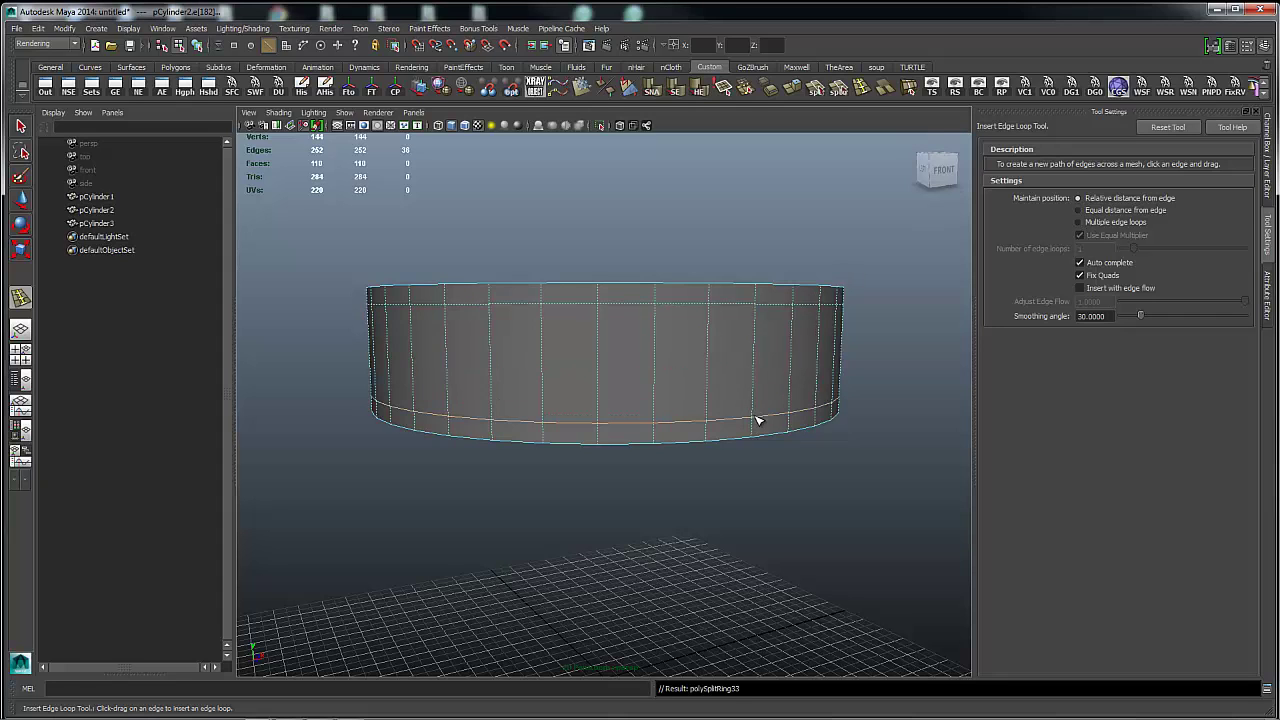
Select groups of side faces between the two edge loops, leaving single faces unselected as dividers between the panels.
{"action": "scroll", "coordinate": [710, 297], "scroll_direction": "down", "scroll_amount": 3}
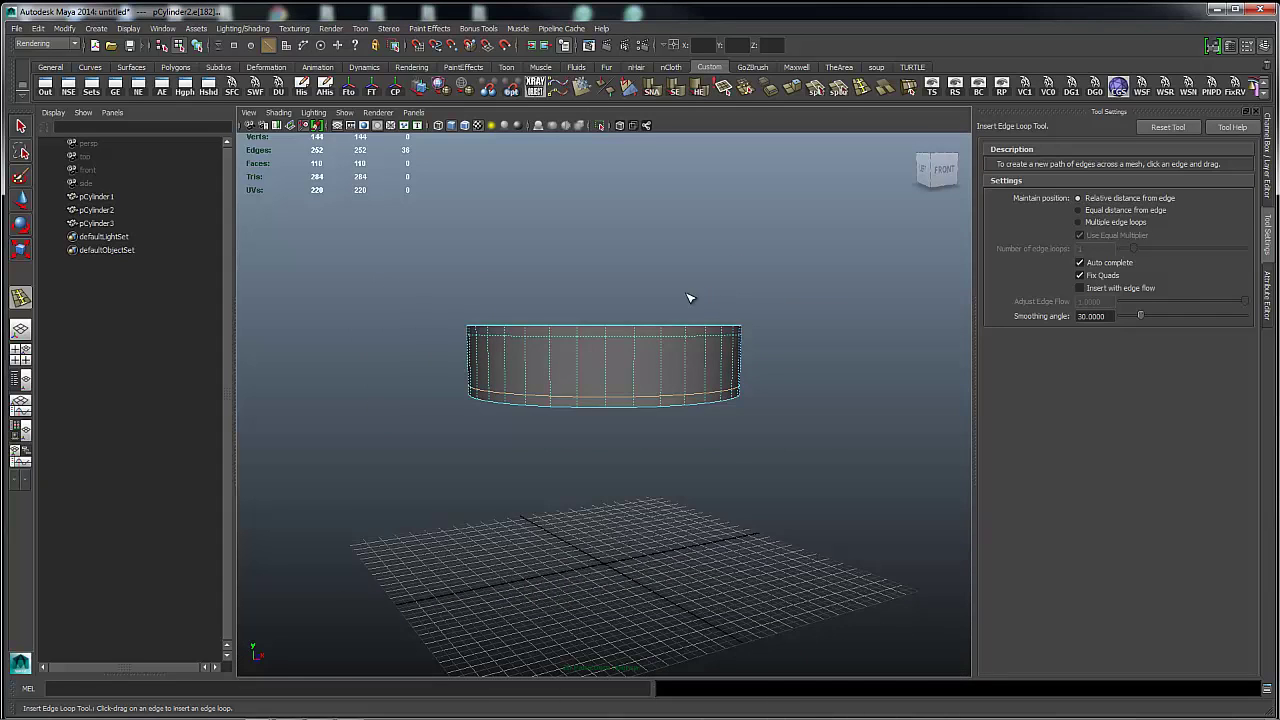
{"action": "scroll", "coordinate": [689, 297], "scroll_direction": "up", "scroll_amount": 4}
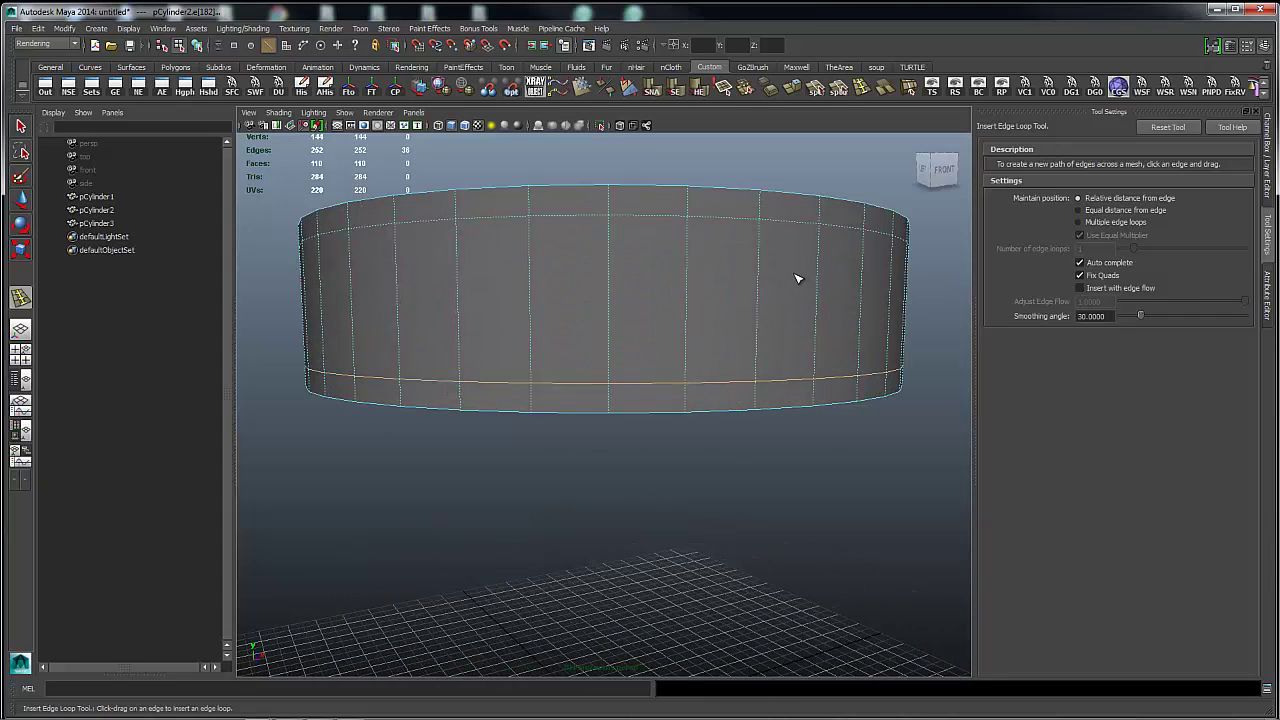
{"action": "key", "text": "q"}
{"action": "right_click_drag", "start_coordinate": [797, 278], "coordinate": [797, 320]}
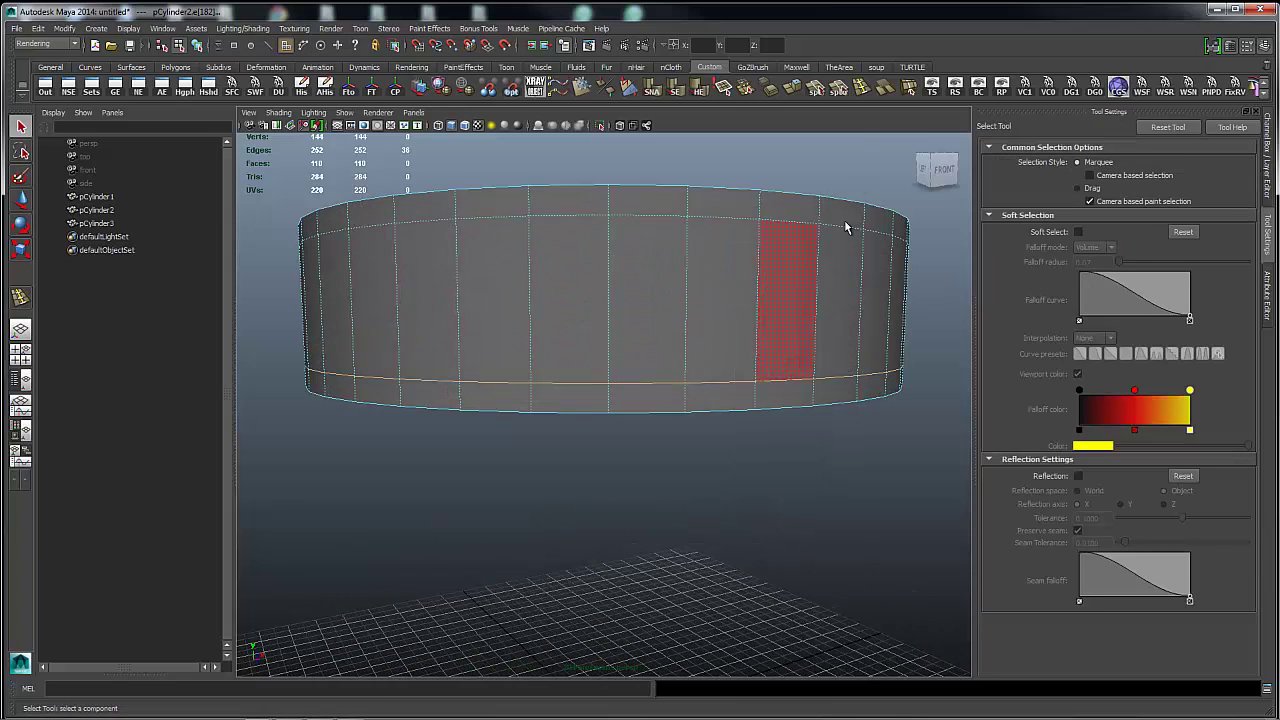
{"action": "left_click_drag", "start_coordinate": [846, 223], "coordinate": [754, 250], "text": "alt"}
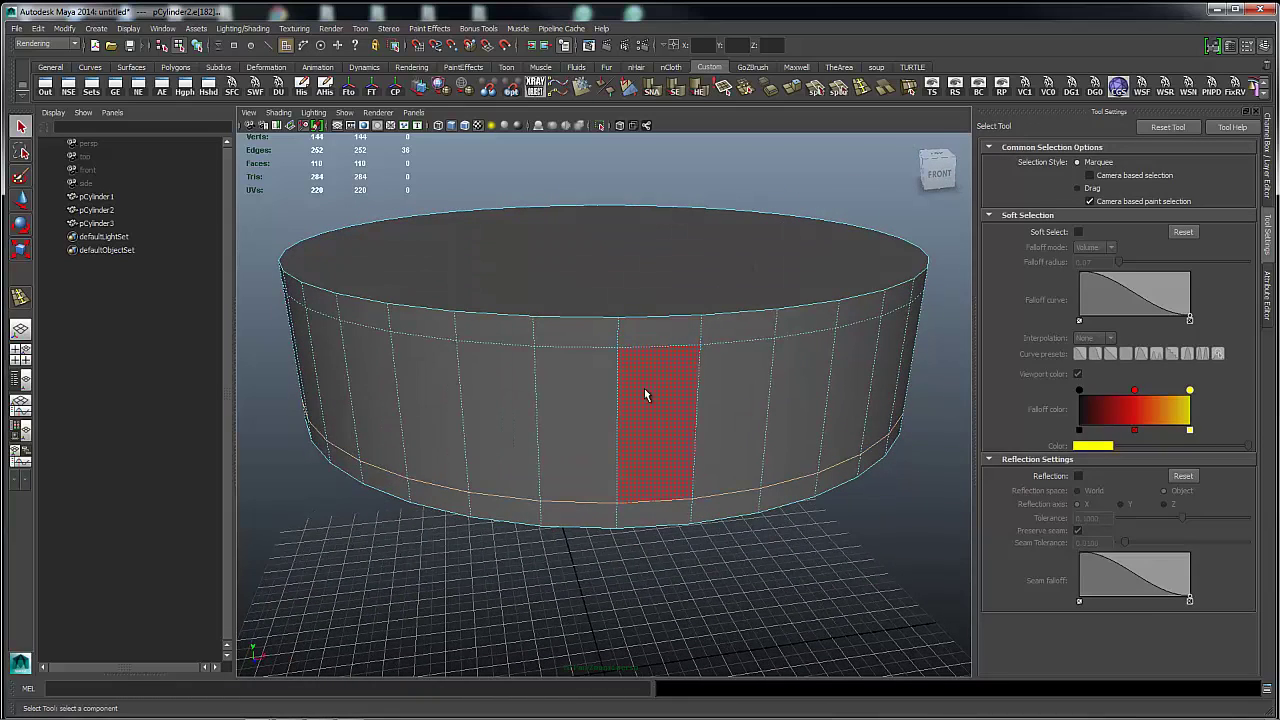
{"action": "mouse_move", "coordinate": [603, 400]}
{"action": "left_mouse_down"}
{"action": "mouse_move", "coordinate": [360, 400]}
{"action": "mouse_move", "coordinate": [866, 384]}
{"action": "left_mouse_up"}
{"action": "left_click_drag", "start_coordinate": [529, 277], "coordinate": [723, 306], "text": "alt"}
{"action": "left_click_drag", "start_coordinate": [652, 363], "coordinate": [474, 376]}
{"action": "left_click_drag", "start_coordinate": [600, 330], "coordinate": [300, 305], "text": "alt"}
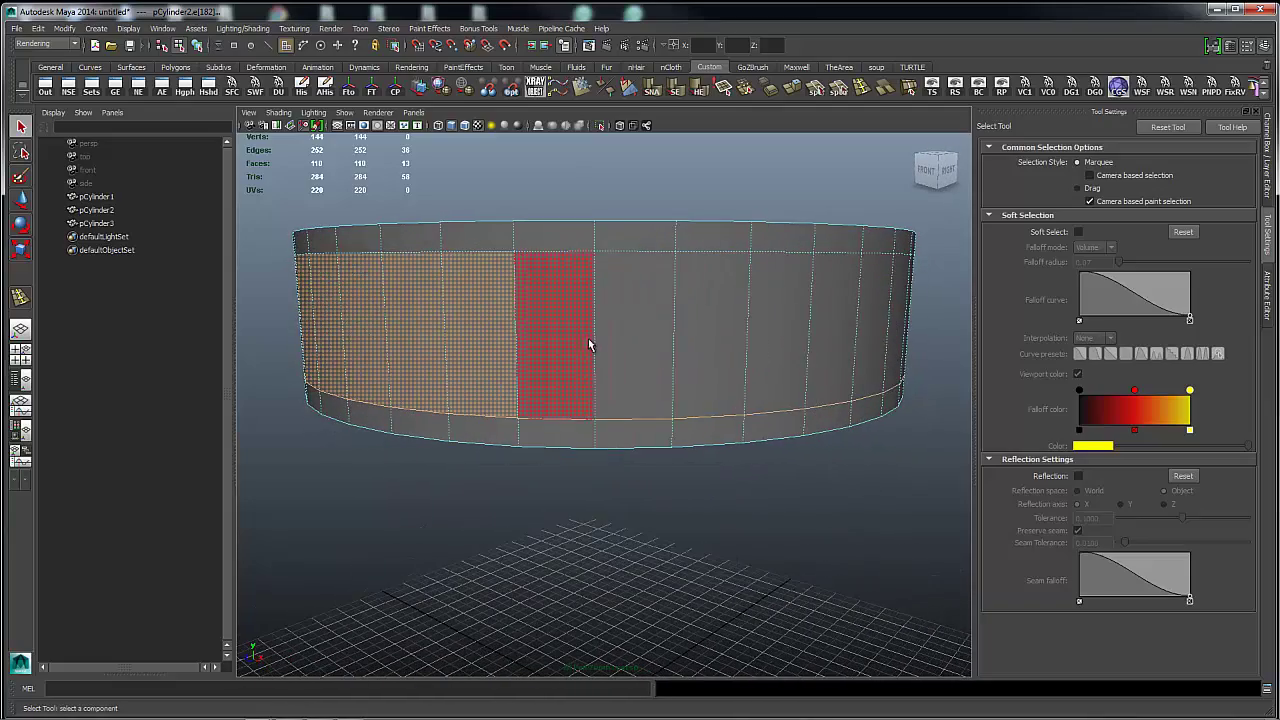
{"action": "left_click_drag", "start_coordinate": [680, 349], "coordinate": [828, 343]}
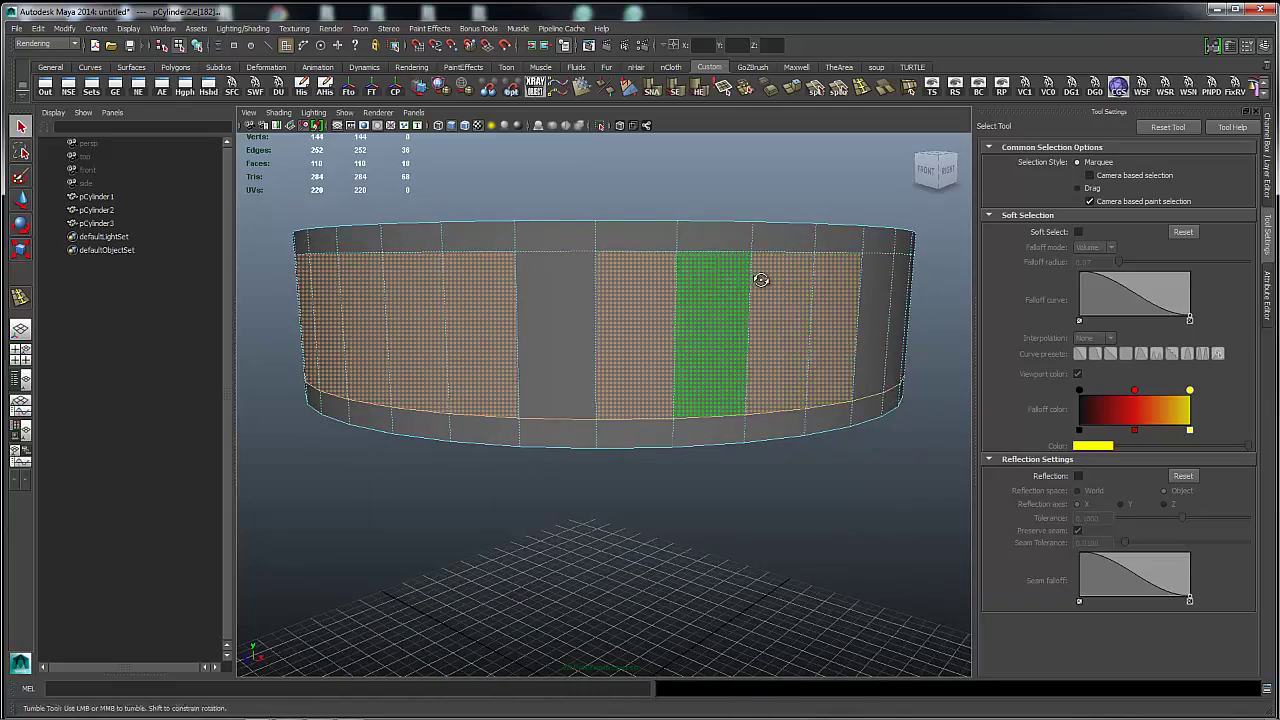
{"action": "left_click_drag", "start_coordinate": [760, 280], "coordinate": [810, 316], "text": "alt"}
Undo the last face selection changes and add two neighbouring faces to make the side panel's selection four faces wide.
{"action": "right_click_drag", "start_coordinate": [812, 300], "coordinate": [810, 272], "text": "shift"}
{"action": "left_click_drag", "start_coordinate": [810, 286], "coordinate": [1034, 304], "text": "alt"}
{"action": "key", "text": "ctrl+z"}
{"action": "key", "text": "ctrl+z"}
{"action": "key", "text": "ctrl+z"}
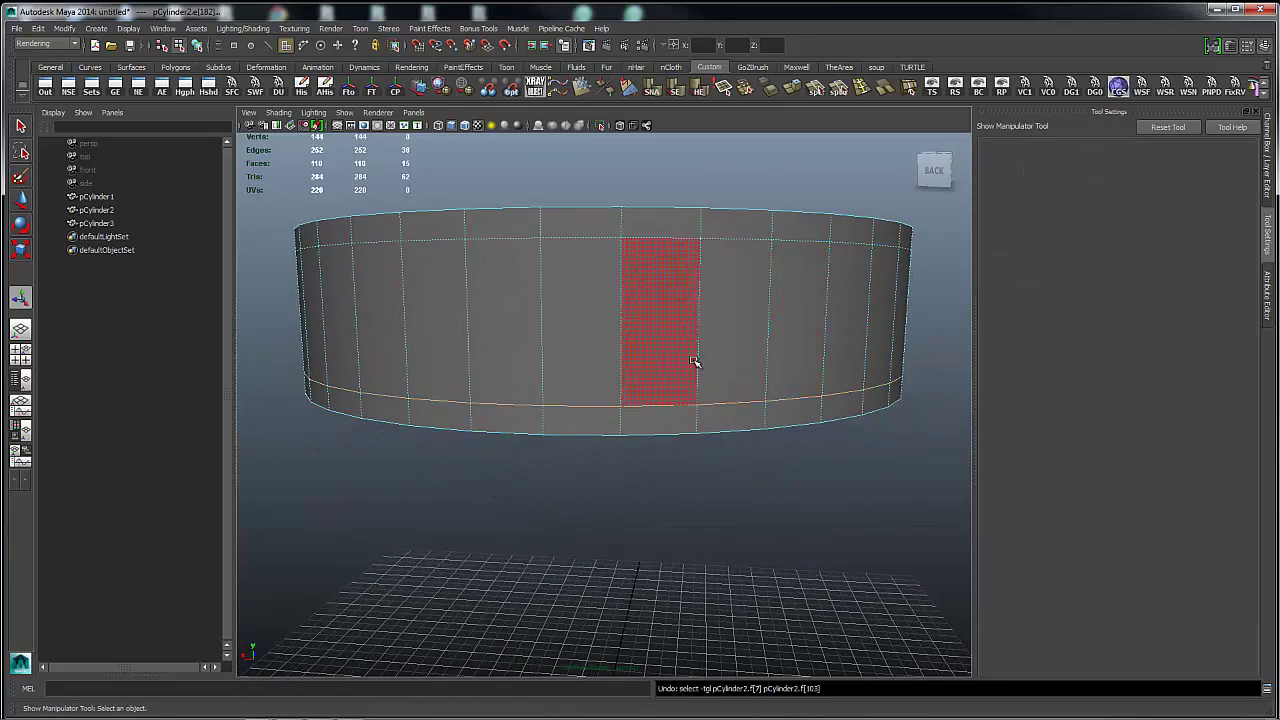
{"action": "left_click_drag", "start_coordinate": [695, 362], "coordinate": [560, 308], "text": "alt"}
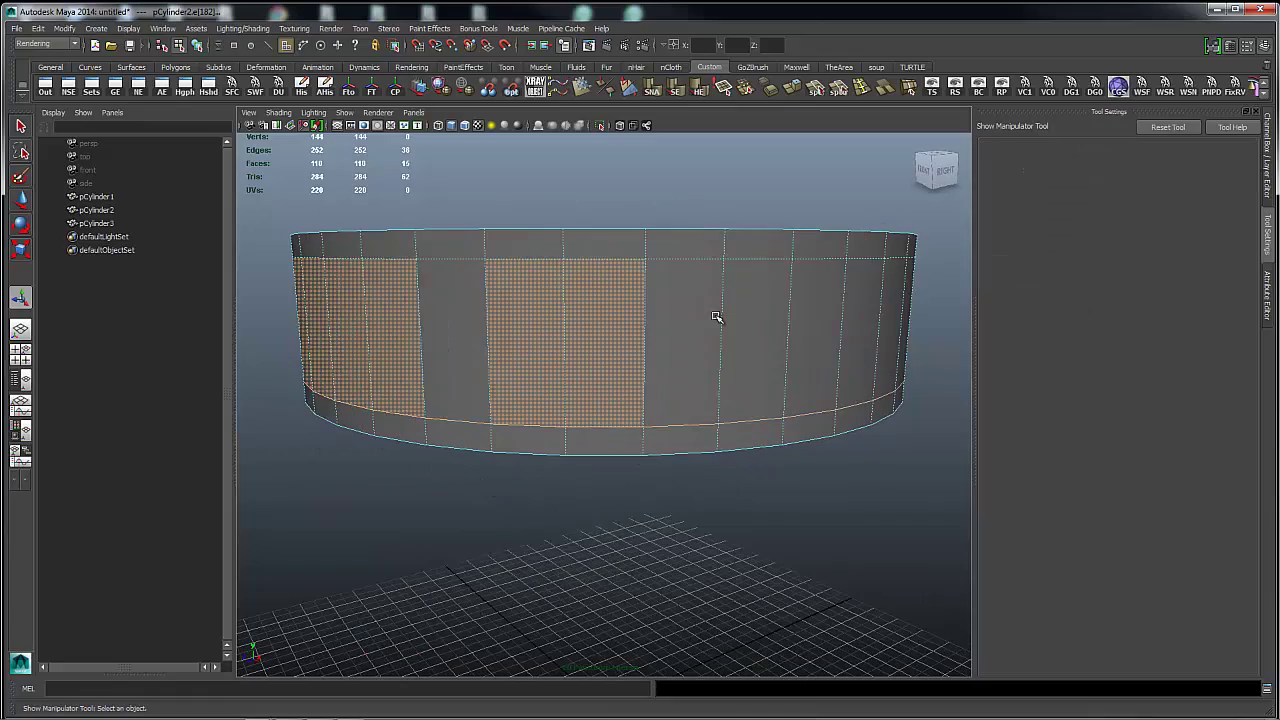
{"action": "left_click", "coordinate": [668, 328], "text": "shift"}
{"action": "left_click", "coordinate": [746, 343], "text": "shift"}
Remove the cylinder's bottom cap from the face selection.
{"action": "left_click_drag", "start_coordinate": [706, 271], "coordinate": [791, 306], "text": "alt"}
{"action": "mouse_move", "coordinate": [801, 341]}
{"action": "right_mouse_down", "text": "shift"}
{"action": "mouse_move", "coordinate": [803, 370]}
{"action": "mouse_move", "coordinate": [780, 350]}
{"action": "right_mouse_up", "text": "shift"}
{"action": "left_click_drag", "start_coordinate": [700, 289], "coordinate": [705, 44], "text": "alt"}
{"action": "left_click_drag", "start_coordinate": [711, 249], "coordinate": [715, 261], "text": "alt"}
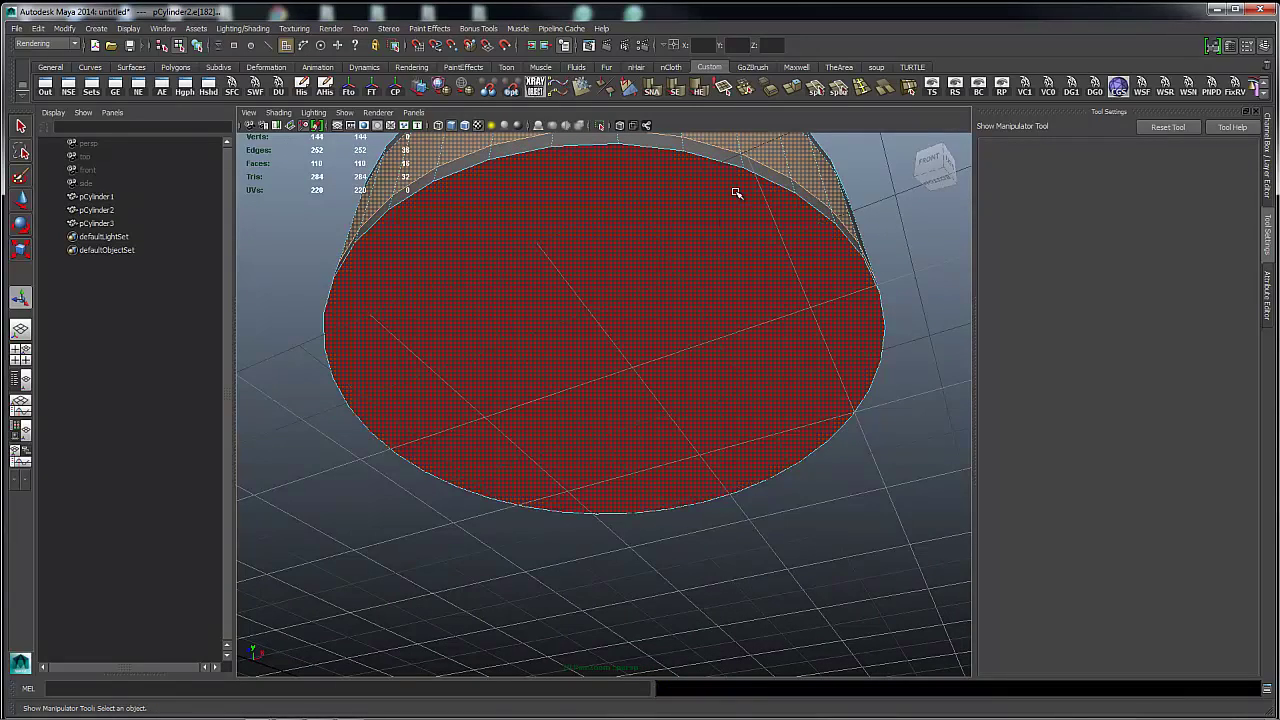
{"action": "left_click_drag", "start_coordinate": [737, 194], "coordinate": [729, 303], "text": "alt"}
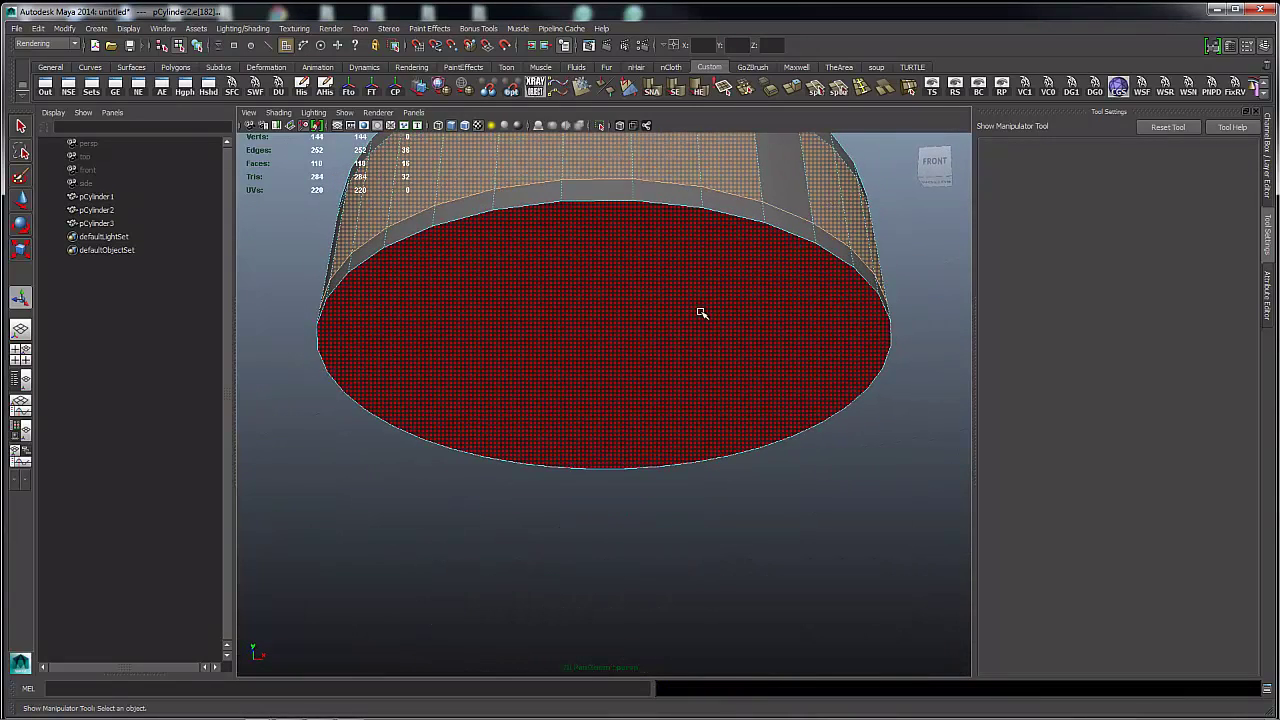
{"action": "left_click_drag", "start_coordinate": [890, 198], "coordinate": [950, 300], "text": "alt"}
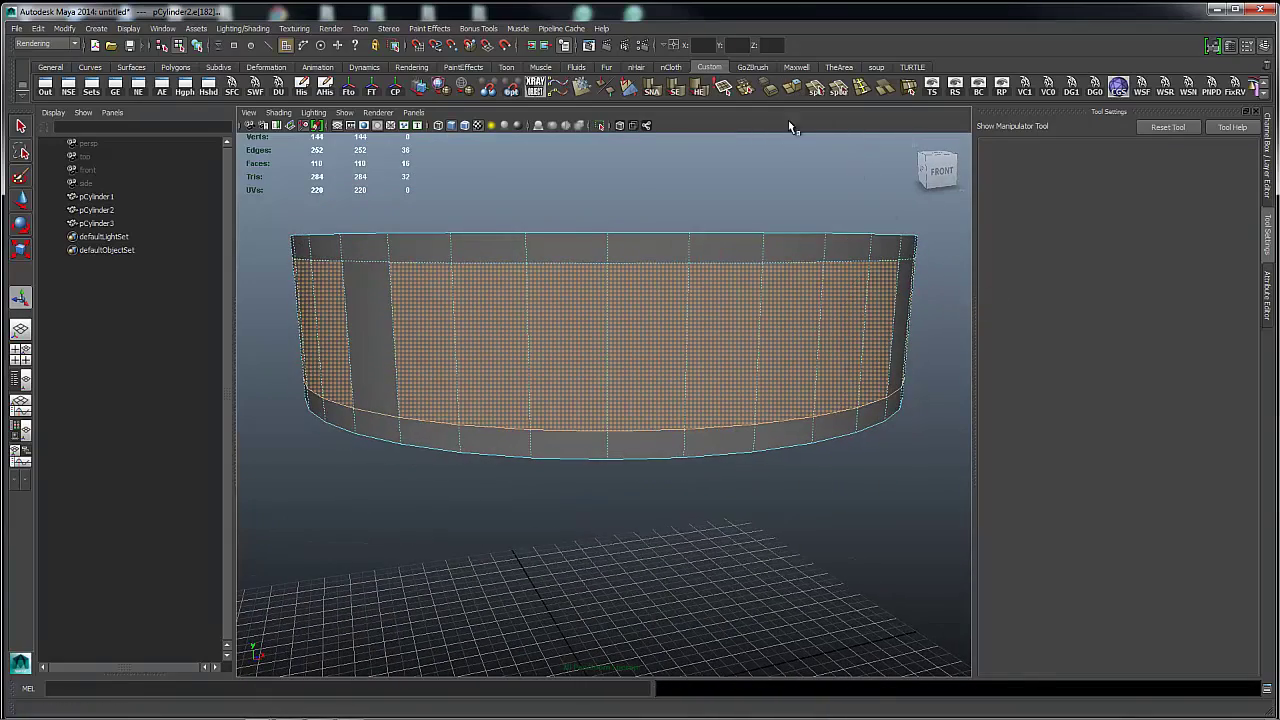
Extrude the selected side faces slightly inward to form recessed panels separated by narrow dividers.
{"action": "left_click", "coordinate": [792, 88]}
{"action": "left_click_drag", "start_coordinate": [748, 270], "coordinate": [946, 263], "text": "alt"}
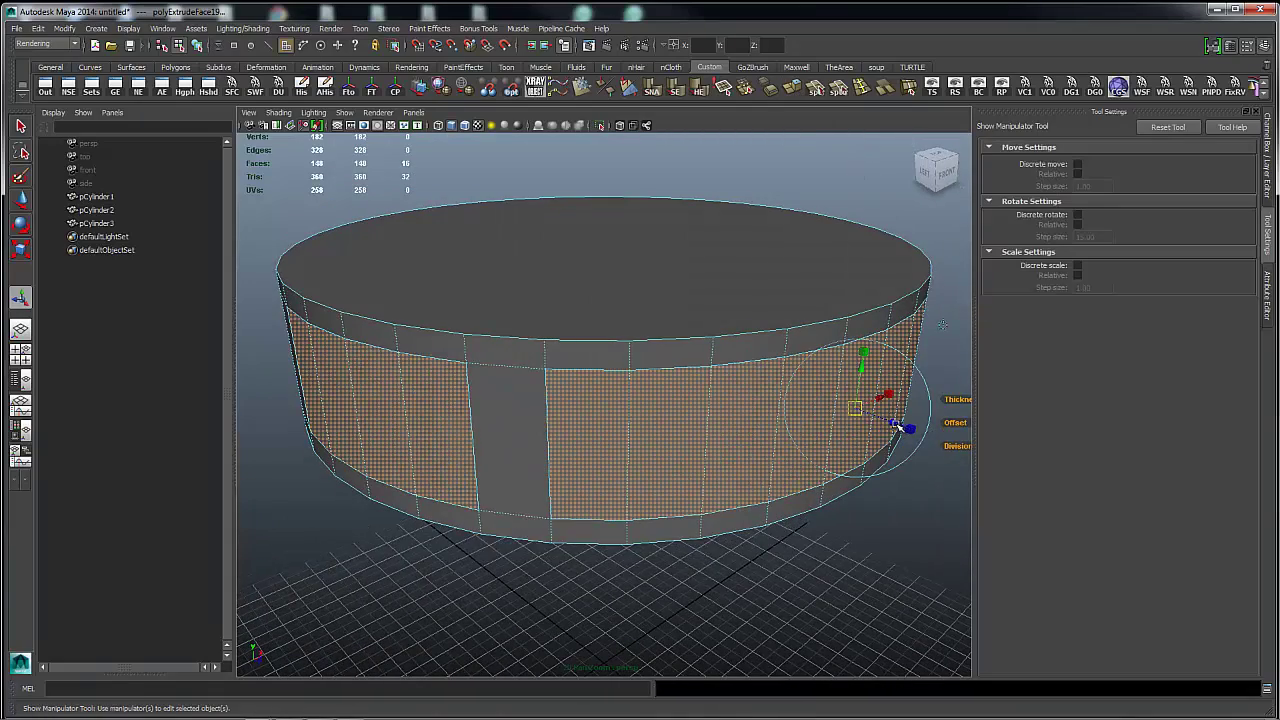
{"action": "left_click_drag", "start_coordinate": [897, 425], "coordinate": [888, 422]}
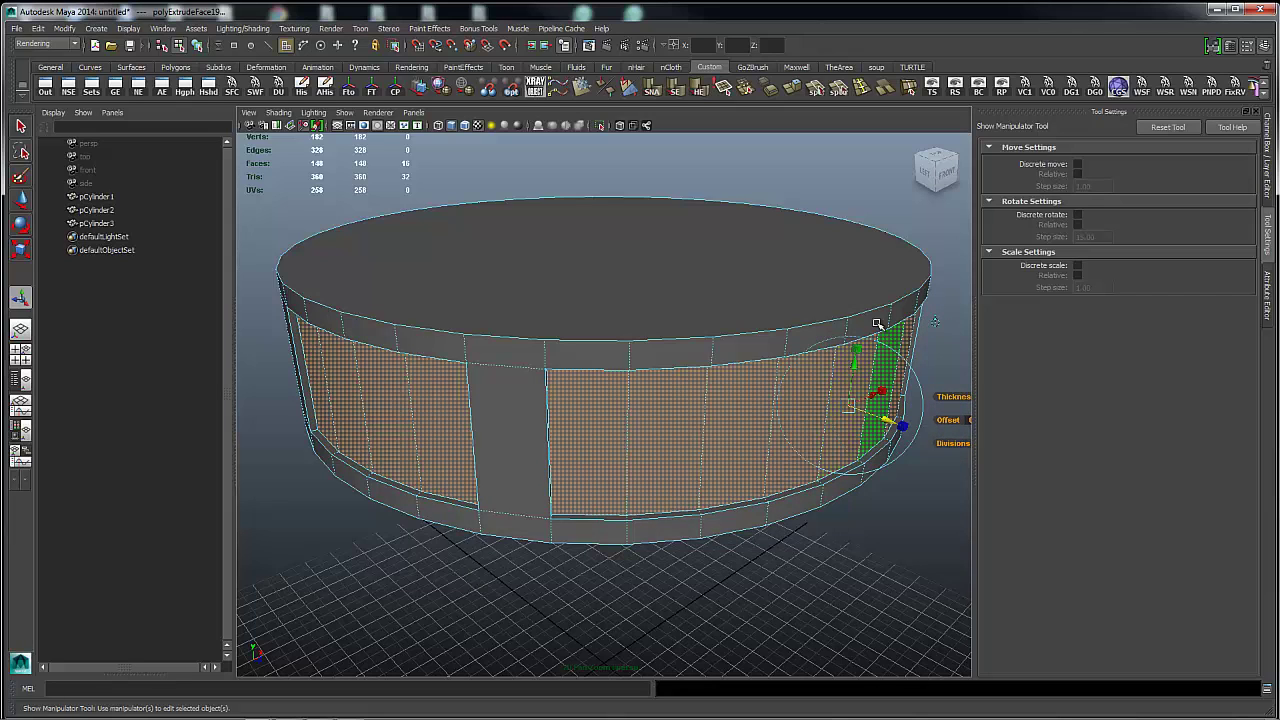
{"action": "left_click", "coordinate": [843, 294]}
{"action": "left_click_drag", "start_coordinate": [906, 286], "coordinate": [877, 300], "text": "alt"}
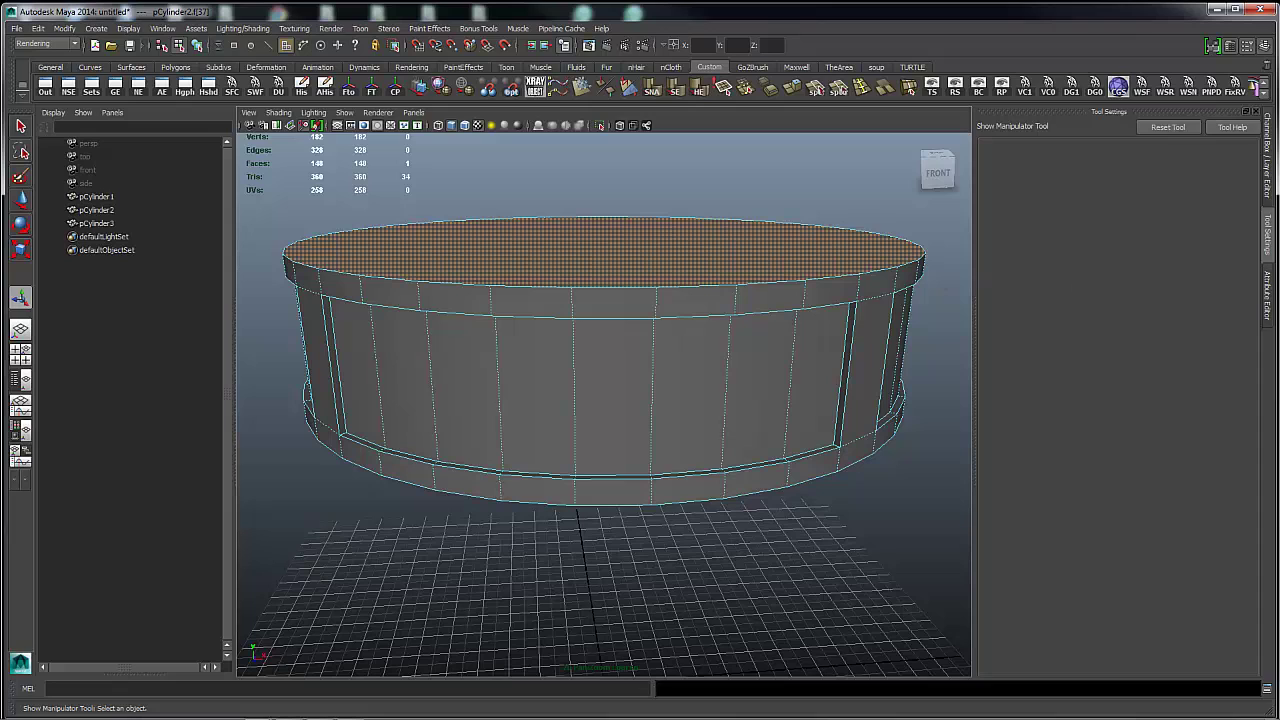
Preview the recessed cylinder with smoothing and return it to the unsmoothed display.
{"action": "mouse_move", "coordinate": [1279, 125]}
{"action": "left_mouse_down"}
{"action": "mouse_move", "coordinate": [806, 125]}
{"action": "mouse_move", "coordinate": [1279, 114]}
{"action": "left_mouse_up"}
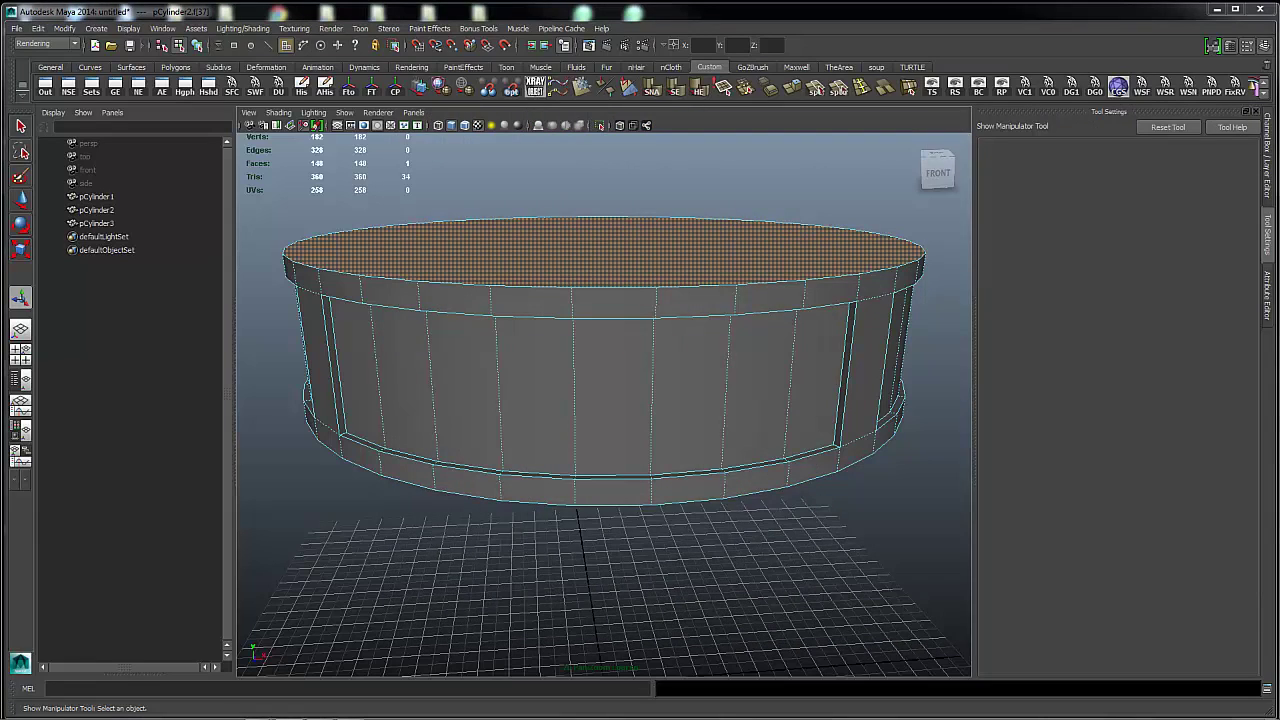
{"action": "left_click_drag", "start_coordinate": [868, 287], "coordinate": [853, 279], "text": "alt"}
{"action": "left_click", "coordinate": [852, 288]}
{"action": "key", "text": "3"}
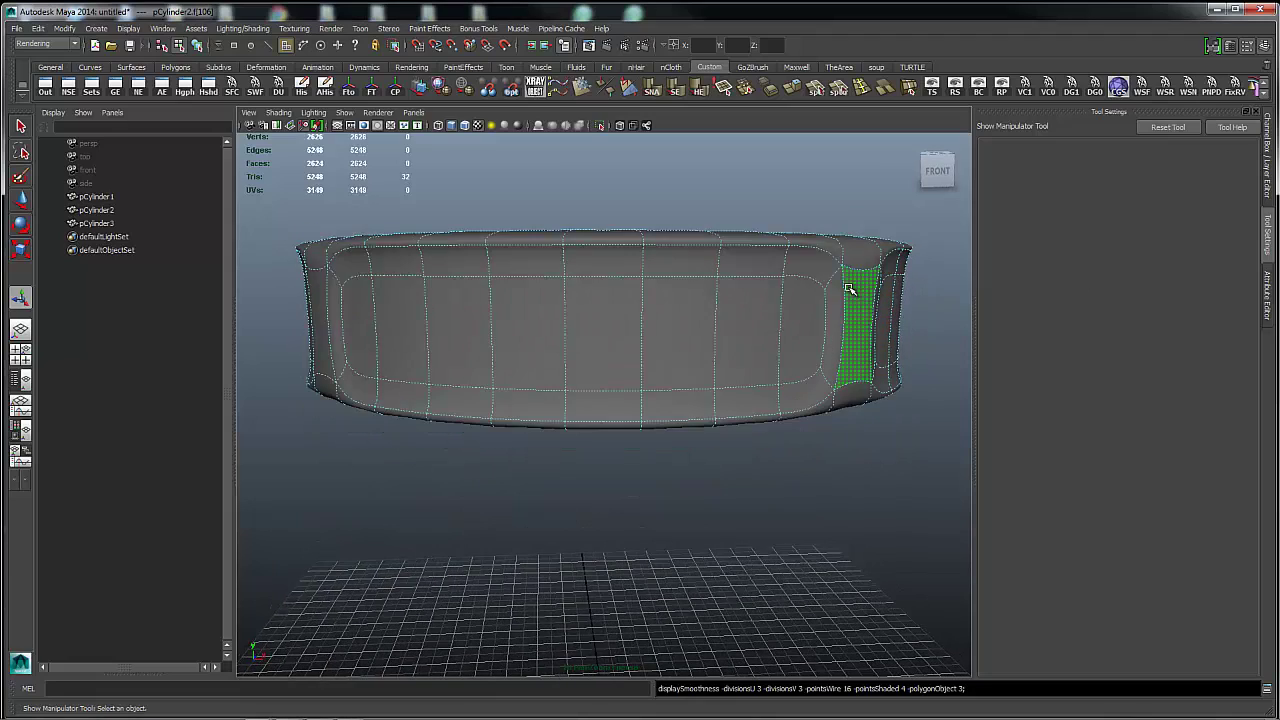
{"action": "left_click_drag", "start_coordinate": [800, 217], "coordinate": [872, 194], "text": "alt"}
{"action": "key", "text": "1"}
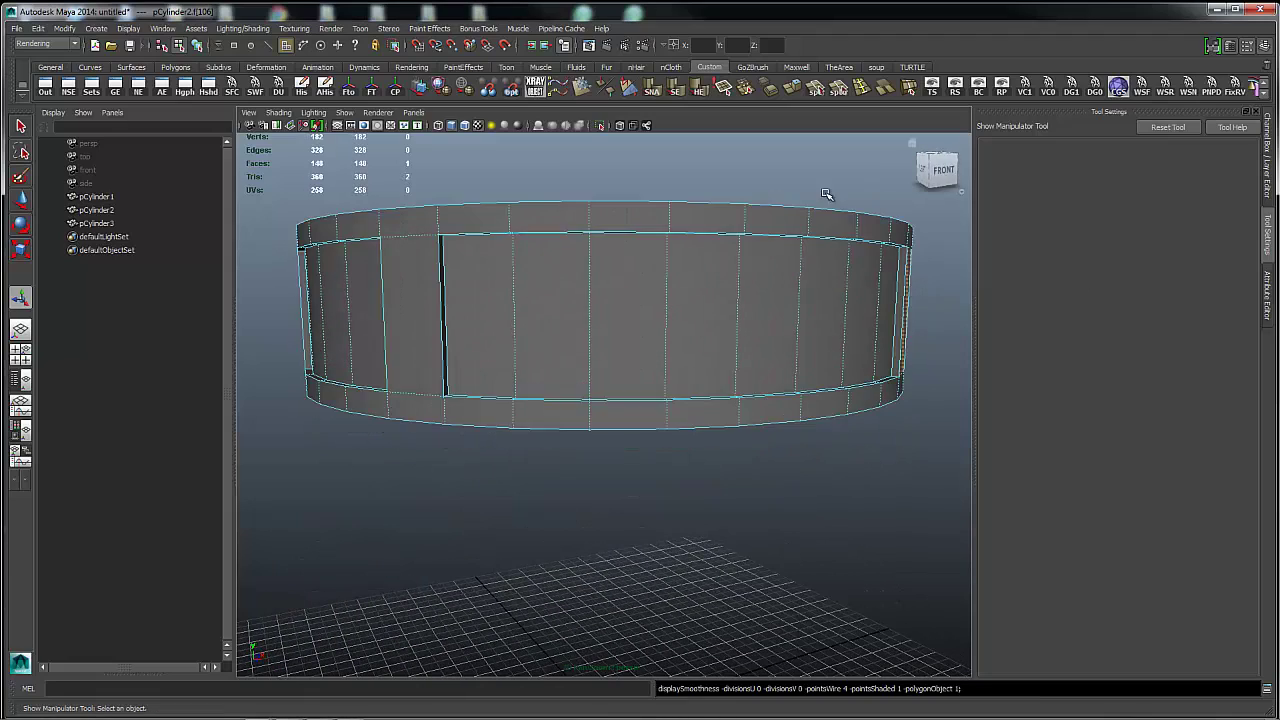
Insert horizontal edge loops just inside and outside the upper and lower edges of the cylinder's recessed panels.
{"action": "left_click_drag", "start_coordinate": [785, 176], "coordinate": [729, 177], "text": "alt"}
{"action": "left_click_drag", "start_coordinate": [371, 277], "coordinate": [513, 263], "text": "alt"}
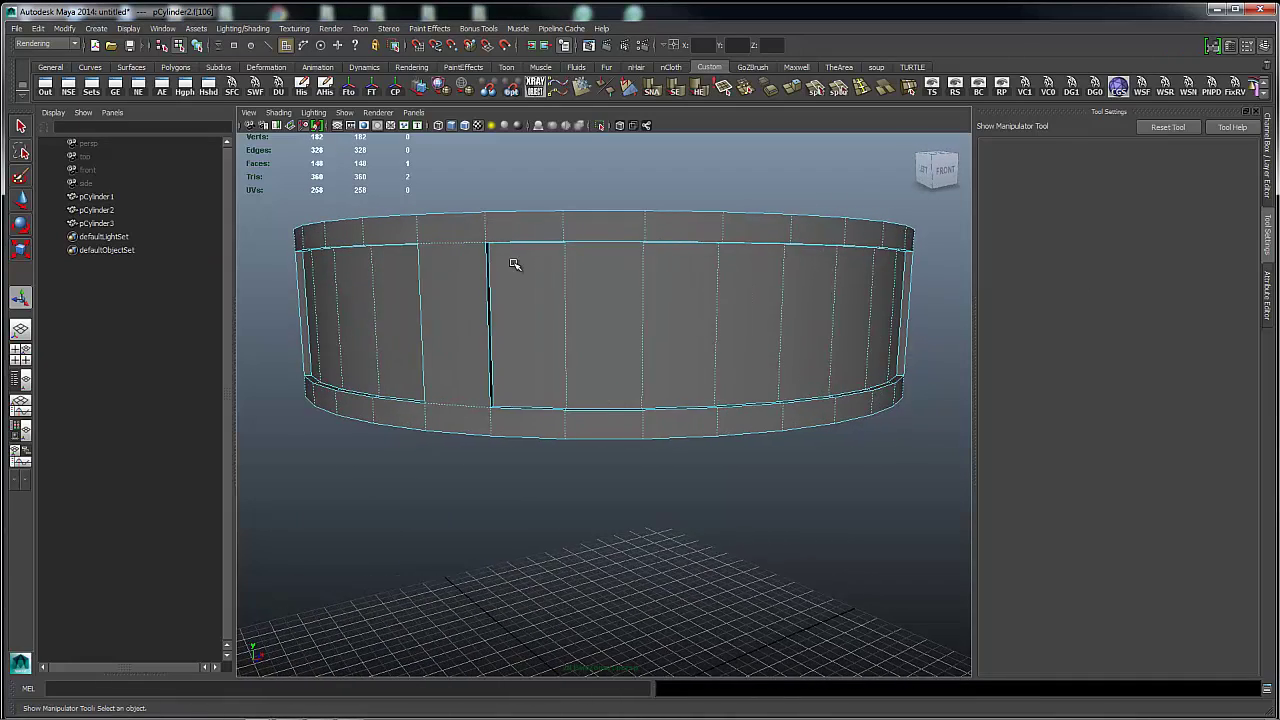
{"action": "right_click_drag", "start_coordinate": [513, 263], "coordinate": [505, 228]}
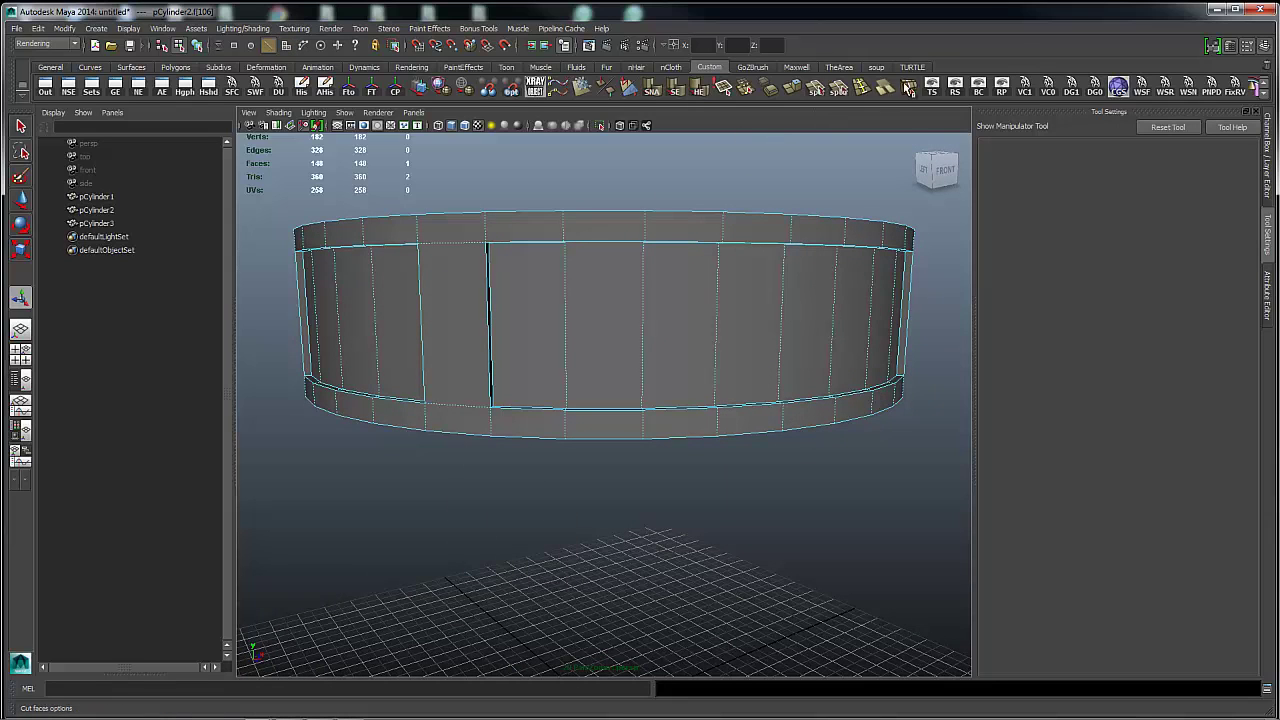
{"action": "left_click", "coordinate": [861, 87]}
{"action": "right_click_drag", "start_coordinate": [389, 214], "coordinate": [699, 186], "text": "alt"}
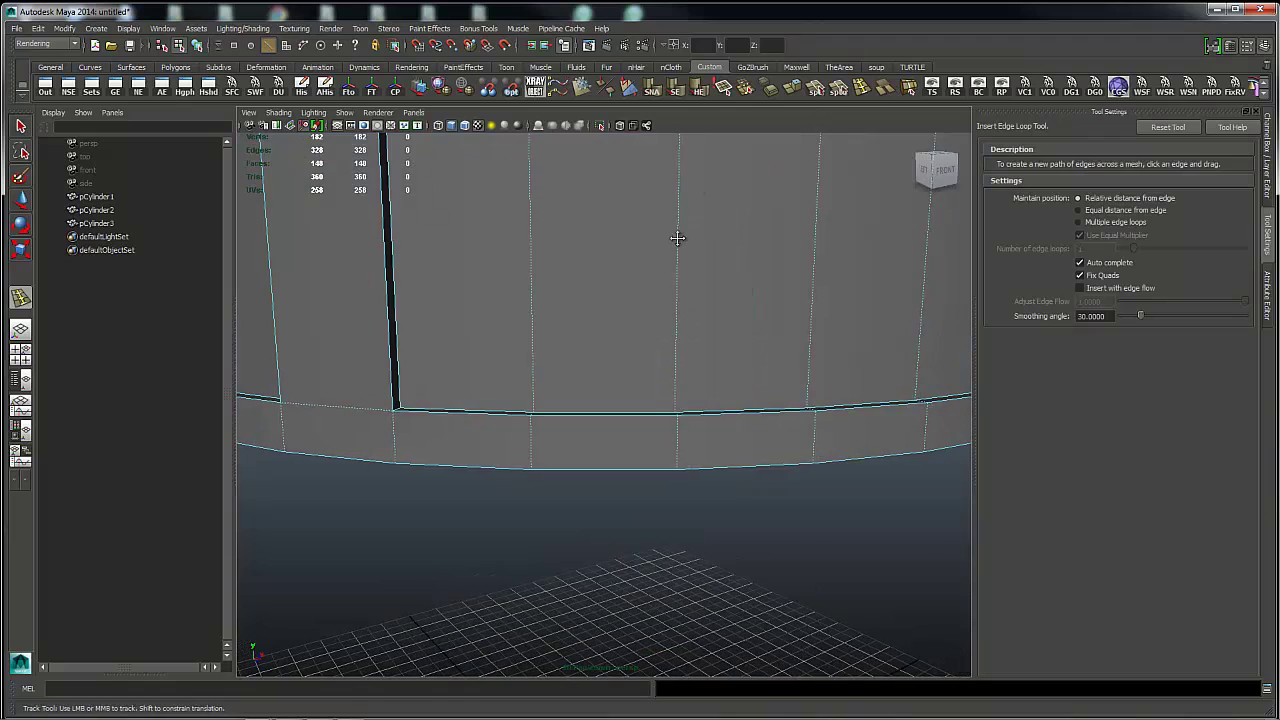
{"action": "middle_click_drag", "start_coordinate": [680, 243], "coordinate": [648, 316], "text": "alt"}
{"action": "left_click_drag", "start_coordinate": [633, 253], "coordinate": [632, 264]}
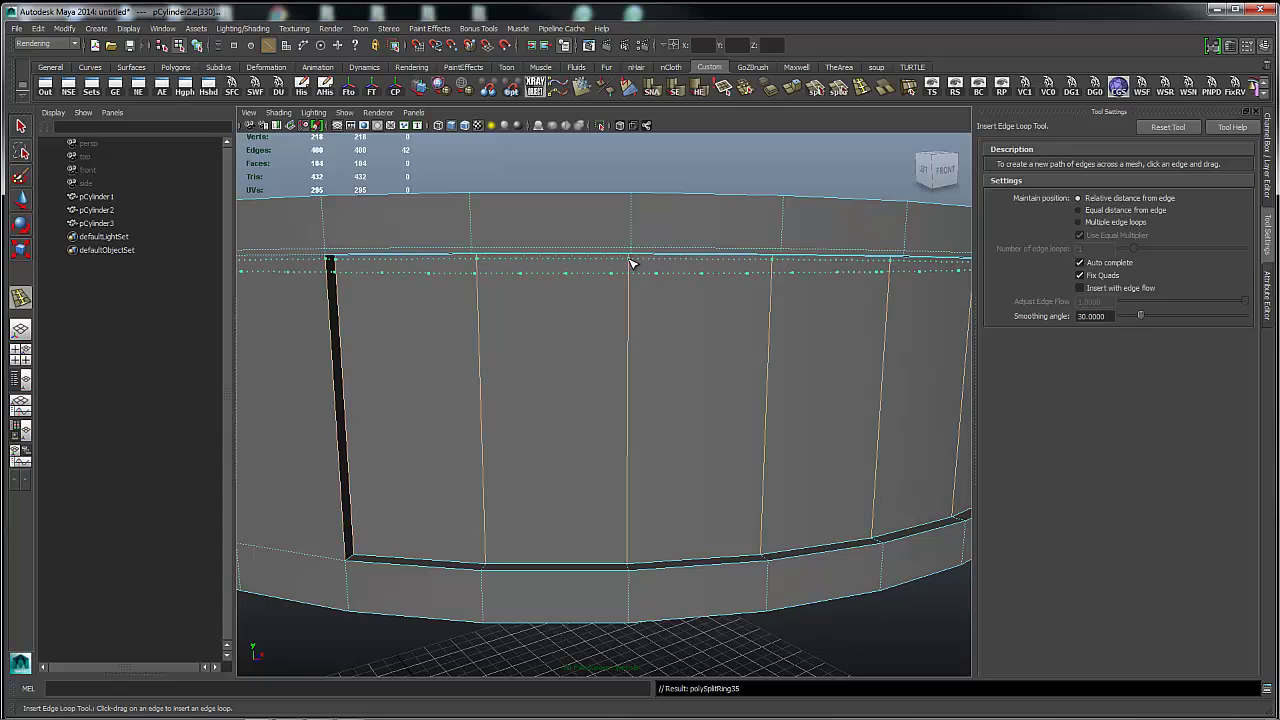
{"action": "left_click_drag", "start_coordinate": [355, 549], "coordinate": [349, 570]}
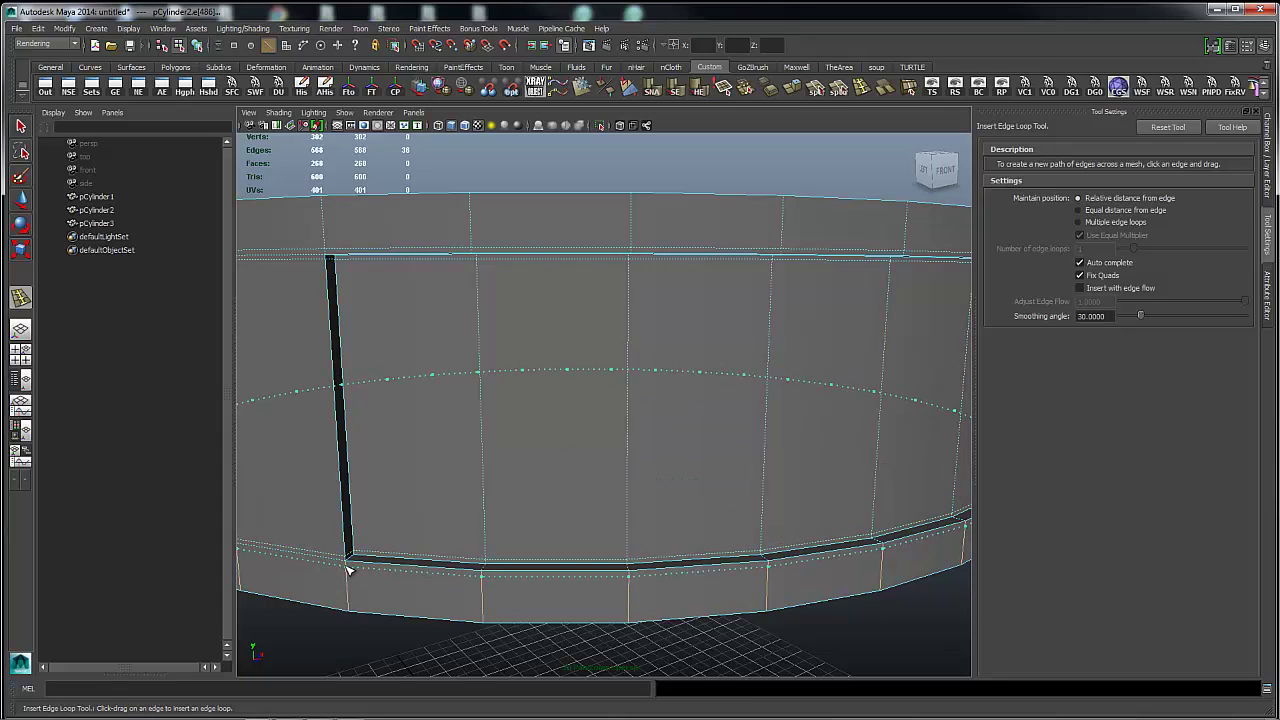
Preview the cylinder with smoothing after adding the horizontal loops, and return it to the unsmoothed display.
{"action": "key", "text": "3"}
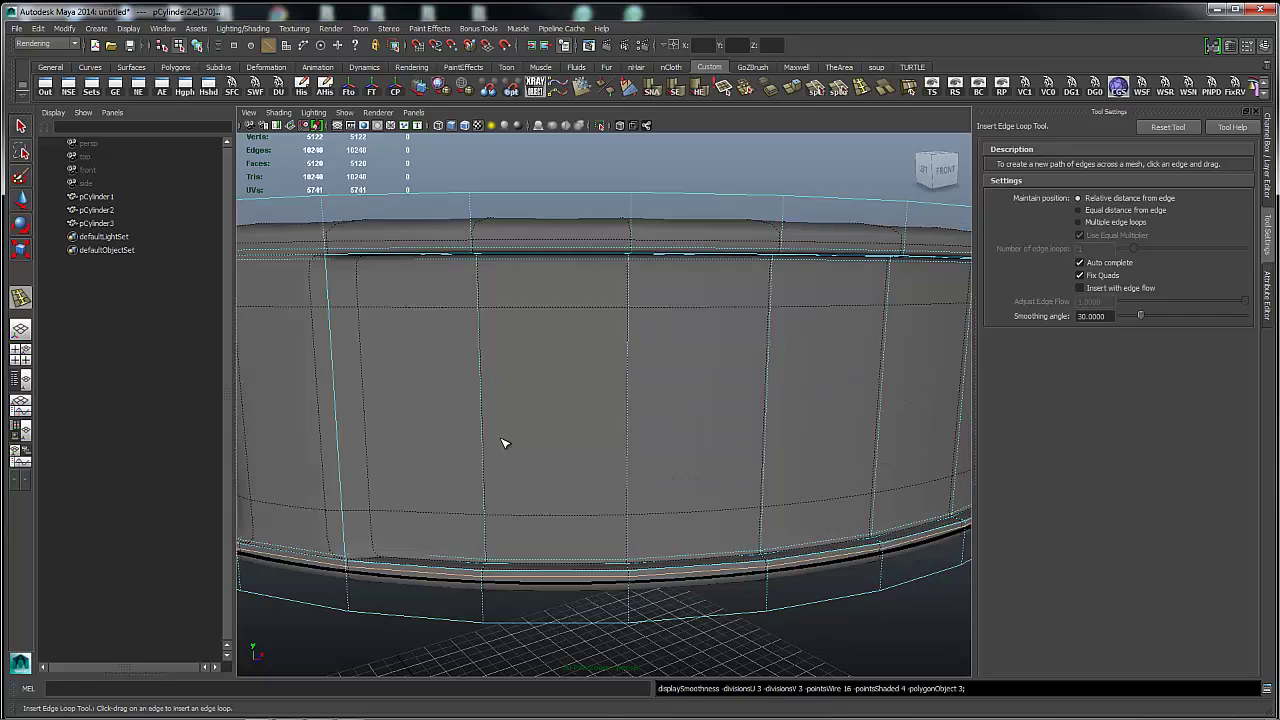
{"action": "right_click_drag", "start_coordinate": [748, 343], "coordinate": [429, 349], "text": "alt"}
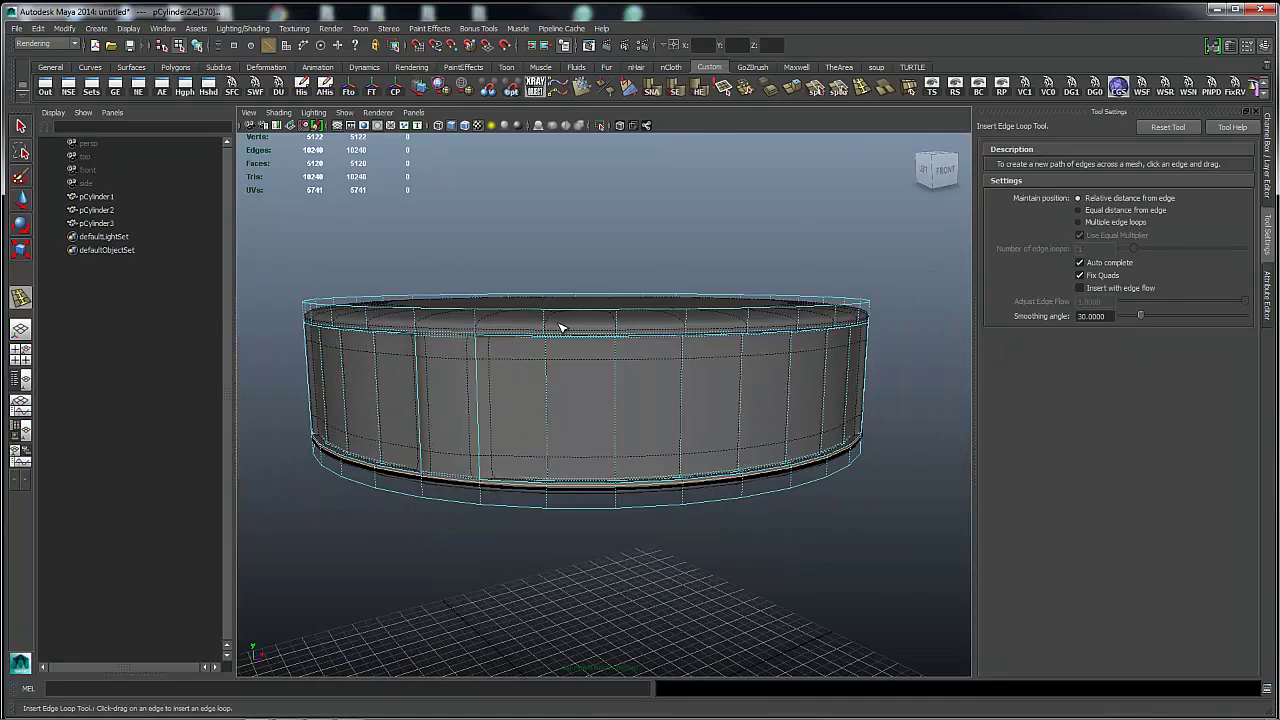
{"action": "key", "text": "1"}
Delete the cylinder's top and bottom cap faces.
{"action": "key", "text": "q"}
{"action": "left_click_drag", "start_coordinate": [677, 266], "coordinate": [666, 323], "text": "alt"}
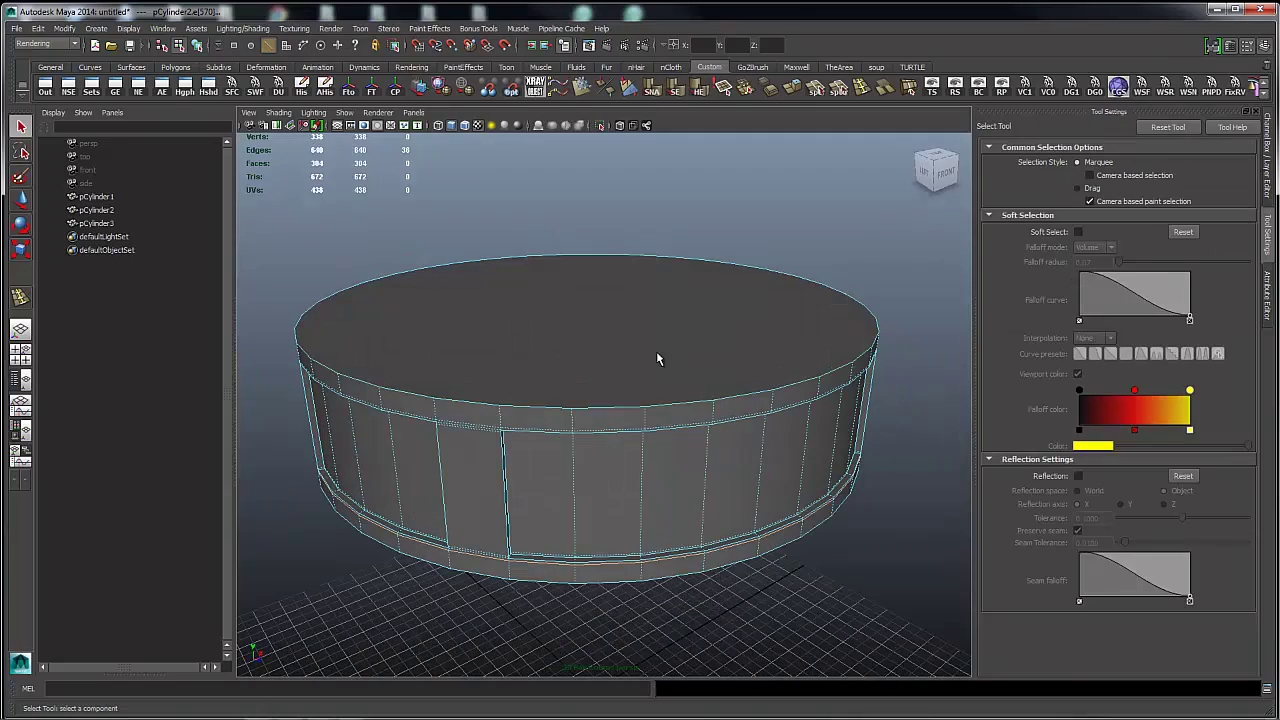
{"action": "left_click", "coordinate": [657, 358]}
{"action": "left_click_drag", "start_coordinate": [700, 386], "coordinate": [668, 354], "text": "alt"}
{"action": "left_click", "coordinate": [671, 355], "text": "shift"}
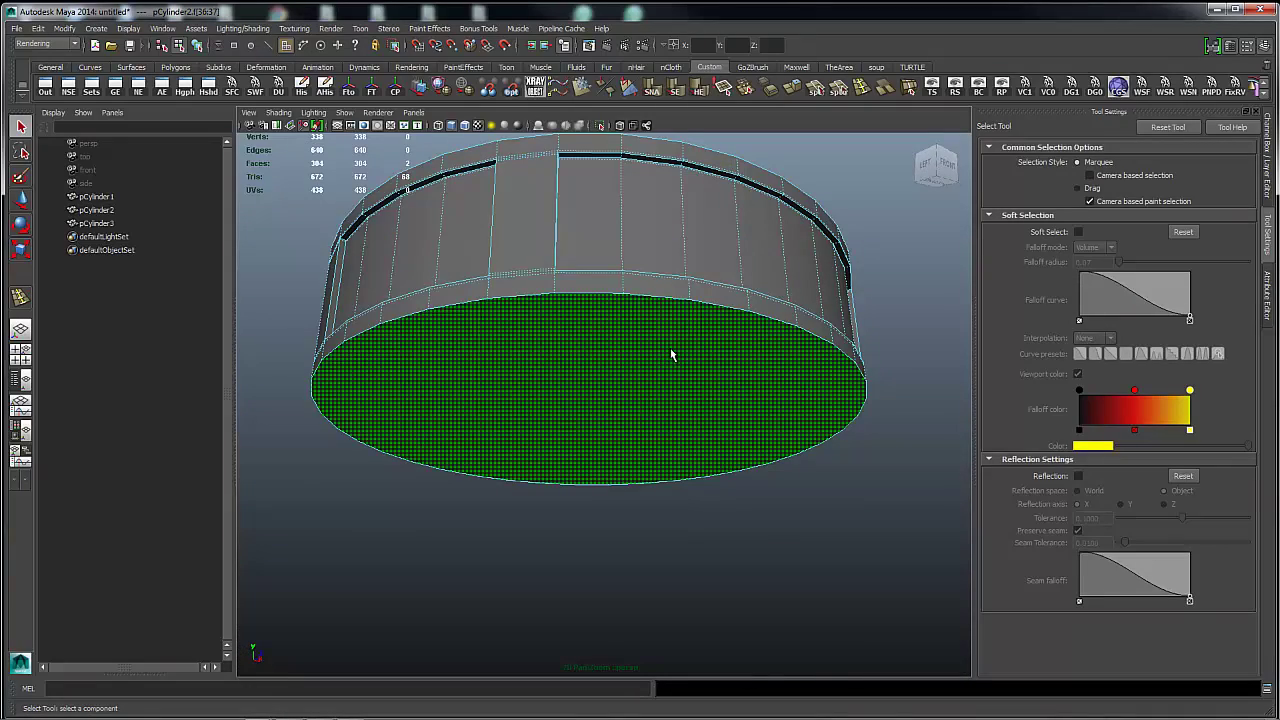
{"action": "key", "text": "Delete"}
Preview the open ring with smoothing in object mode and examine the recessed panels' corners up close.
{"action": "left_click_drag", "start_coordinate": [774, 228], "coordinate": [677, 342], "text": "alt"}
{"action": "key", "text": "3"}
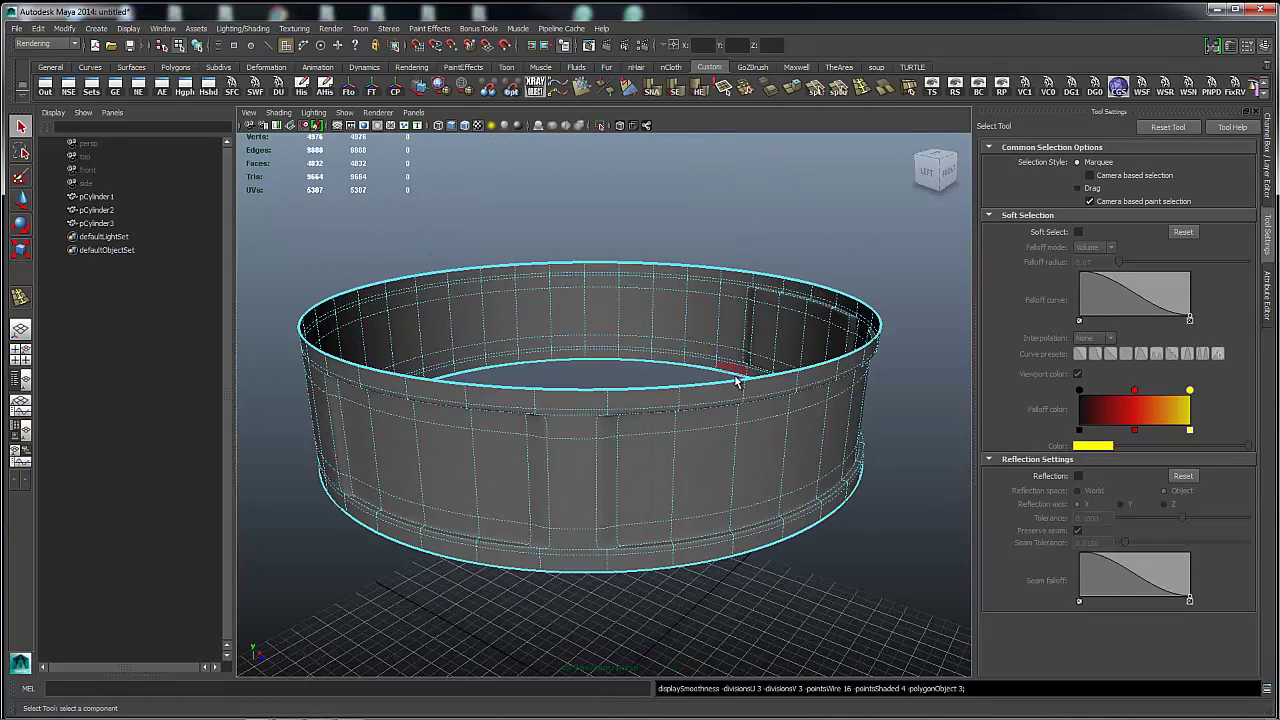
{"action": "left_click_drag", "start_coordinate": [736, 381], "coordinate": [674, 326], "text": "alt"}
{"action": "right_click_drag", "start_coordinate": [680, 337], "coordinate": [737, 320]}
{"action": "left_click_drag", "start_coordinate": [757, 360], "coordinate": [632, 346], "text": "alt"}
{"action": "left_click_drag", "start_coordinate": [703, 322], "coordinate": [733, 457], "text": "alt"}
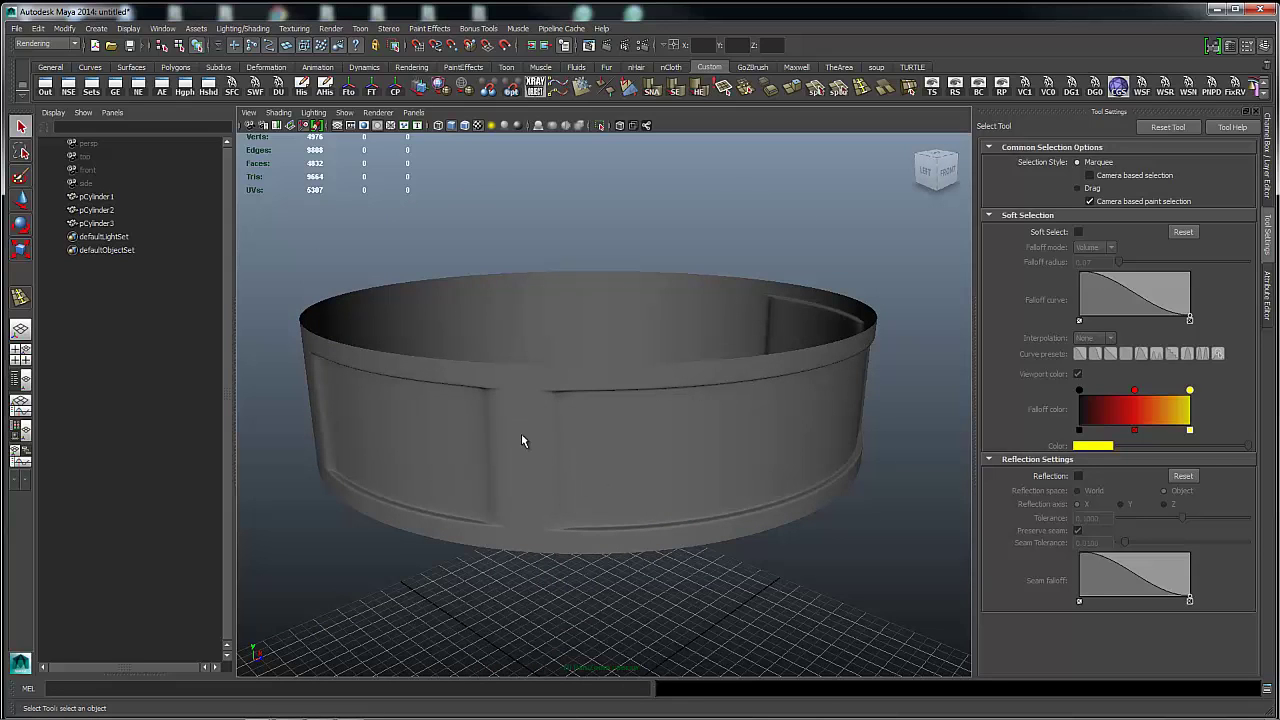
{"action": "right_click_drag", "start_coordinate": [410, 416], "coordinate": [766, 421], "text": "alt"}
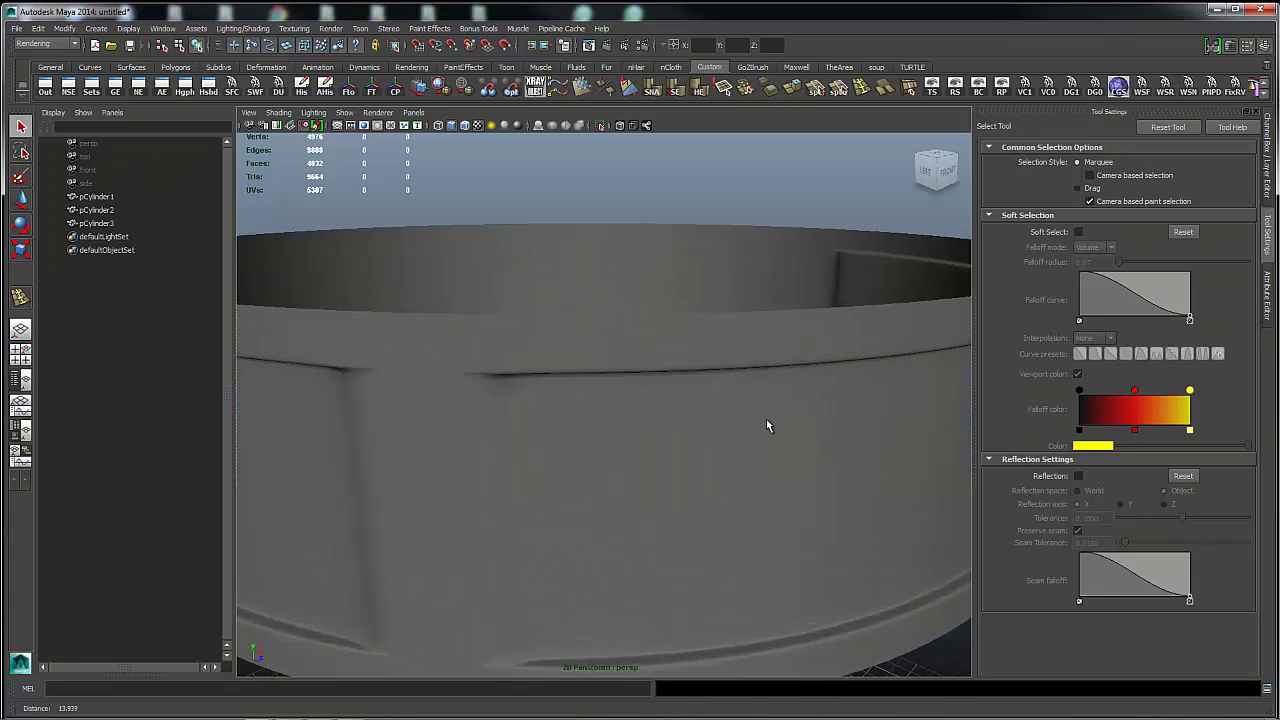
Return the ring to the unsmoothed display and insert a vertical edge loop closely on each side of one panel's vertical edge.
{"action": "left_click", "coordinate": [567, 427]}
{"action": "key", "text": "1"}
{"action": "left_click_drag", "start_coordinate": [545, 425], "coordinate": [566, 369], "text": "alt"}
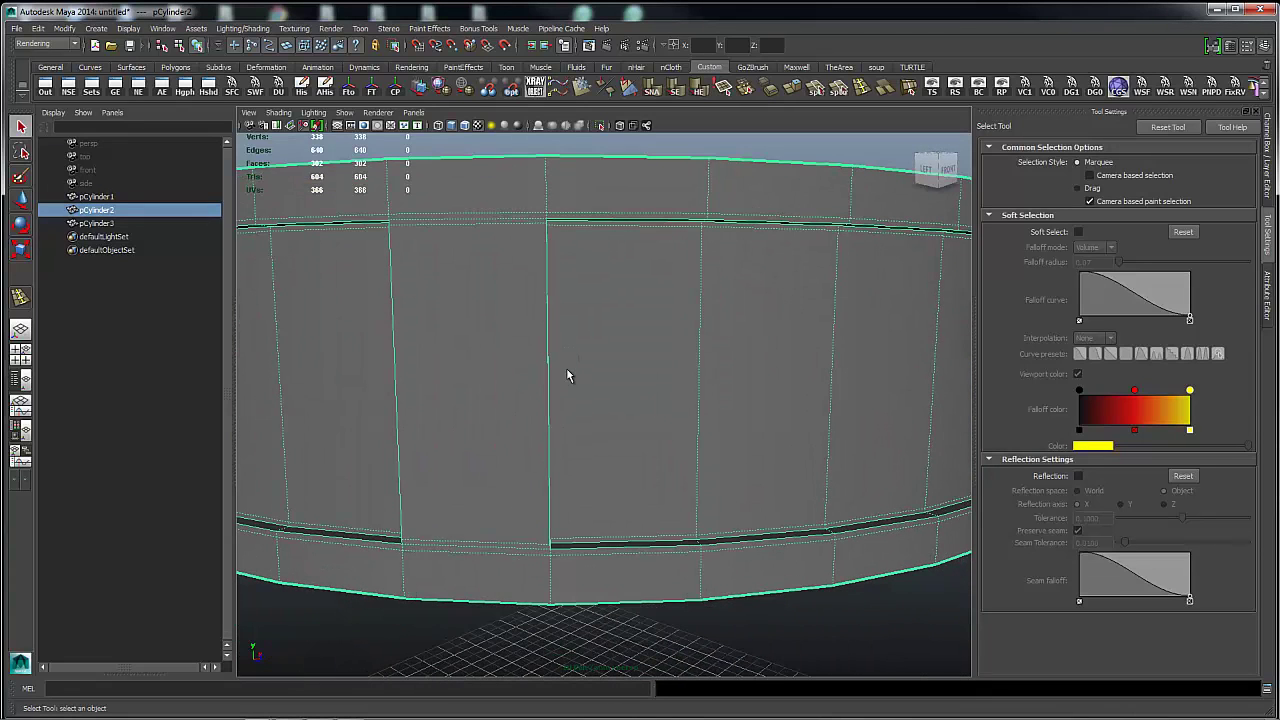
{"action": "left_click_drag", "start_coordinate": [600, 275], "coordinate": [595, 263], "text": "alt"}
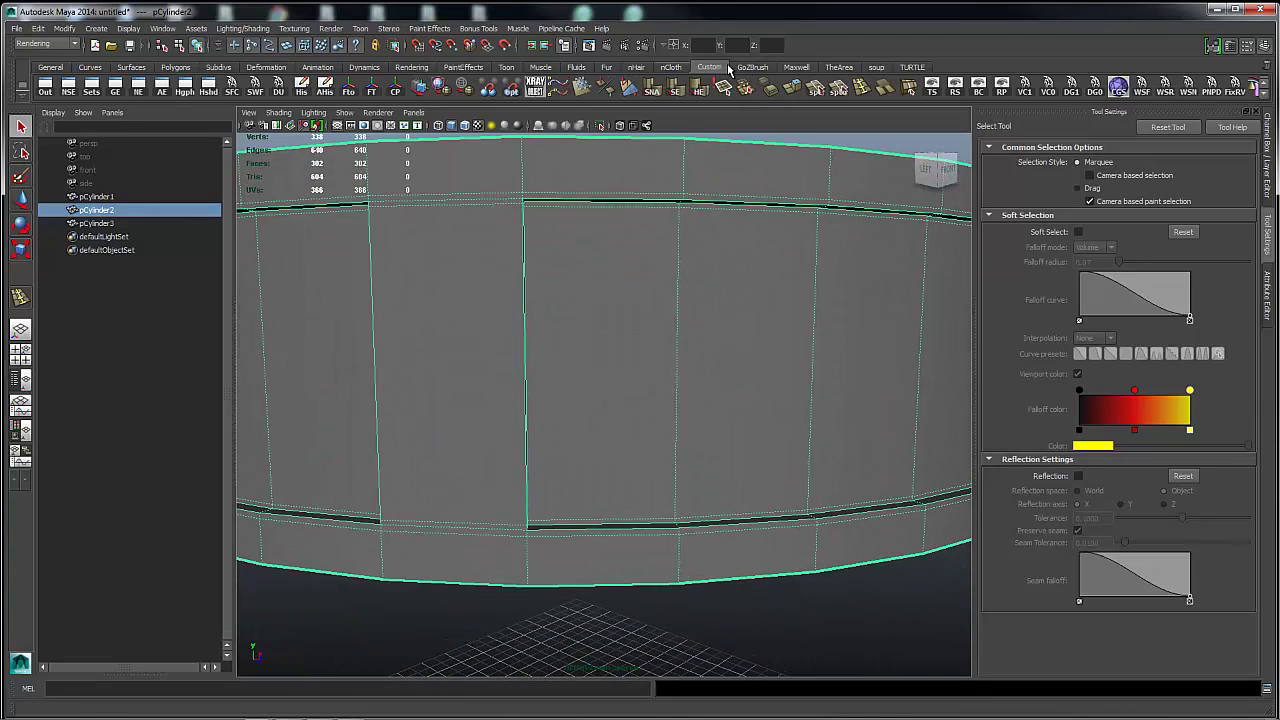
{"action": "left_click", "coordinate": [864, 86]}
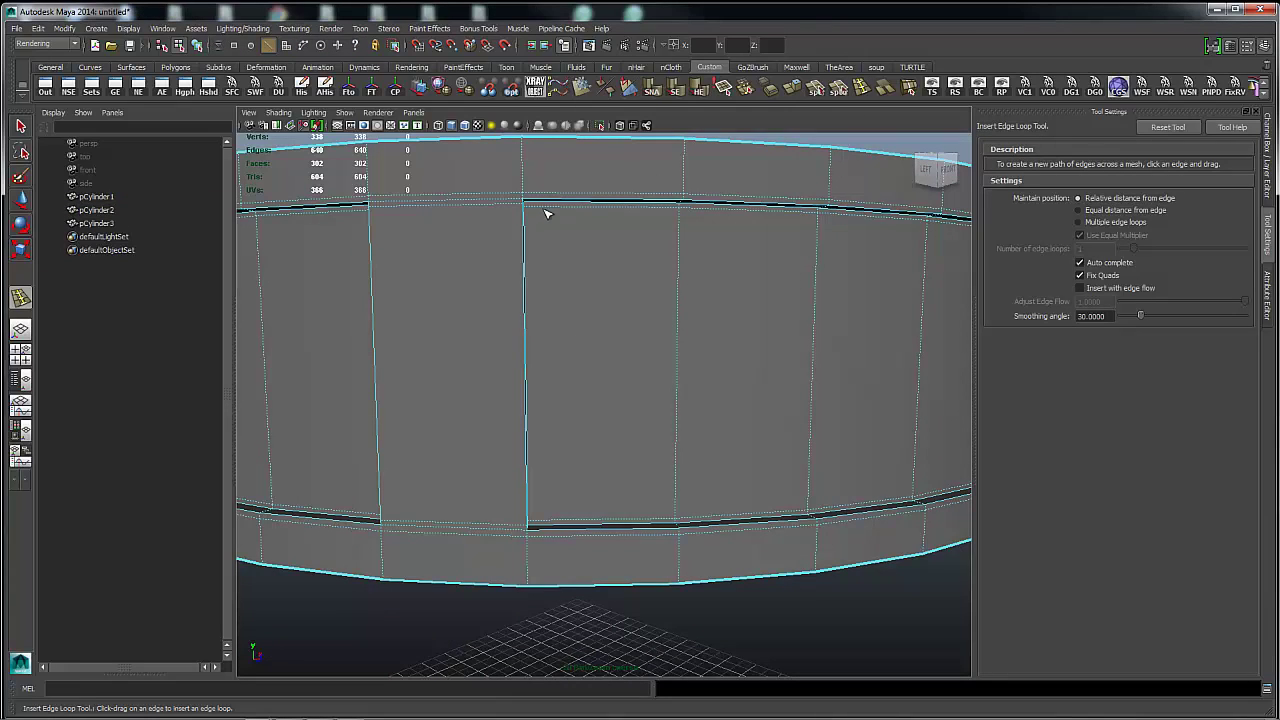
{"action": "left_click_drag", "start_coordinate": [542, 208], "coordinate": [511, 208]}
{"action": "left_click_drag", "start_coordinate": [595, 205], "coordinate": [595, 248], "text": "alt"}
{"action": "right_click_drag", "start_coordinate": [384, 246], "coordinate": [606, 334], "text": "alt"}
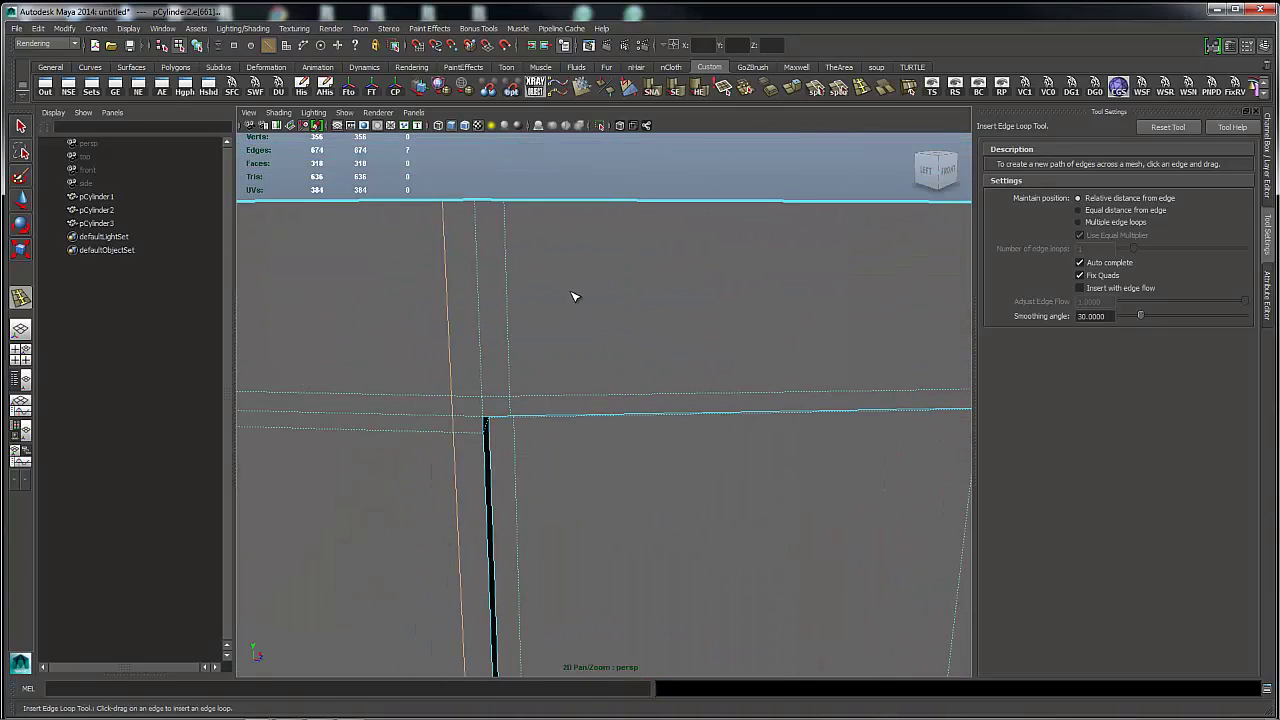
Merge the two new loops' vertices on the upper rim into the original vertex between them.
{"action": "key", "text": "q"}
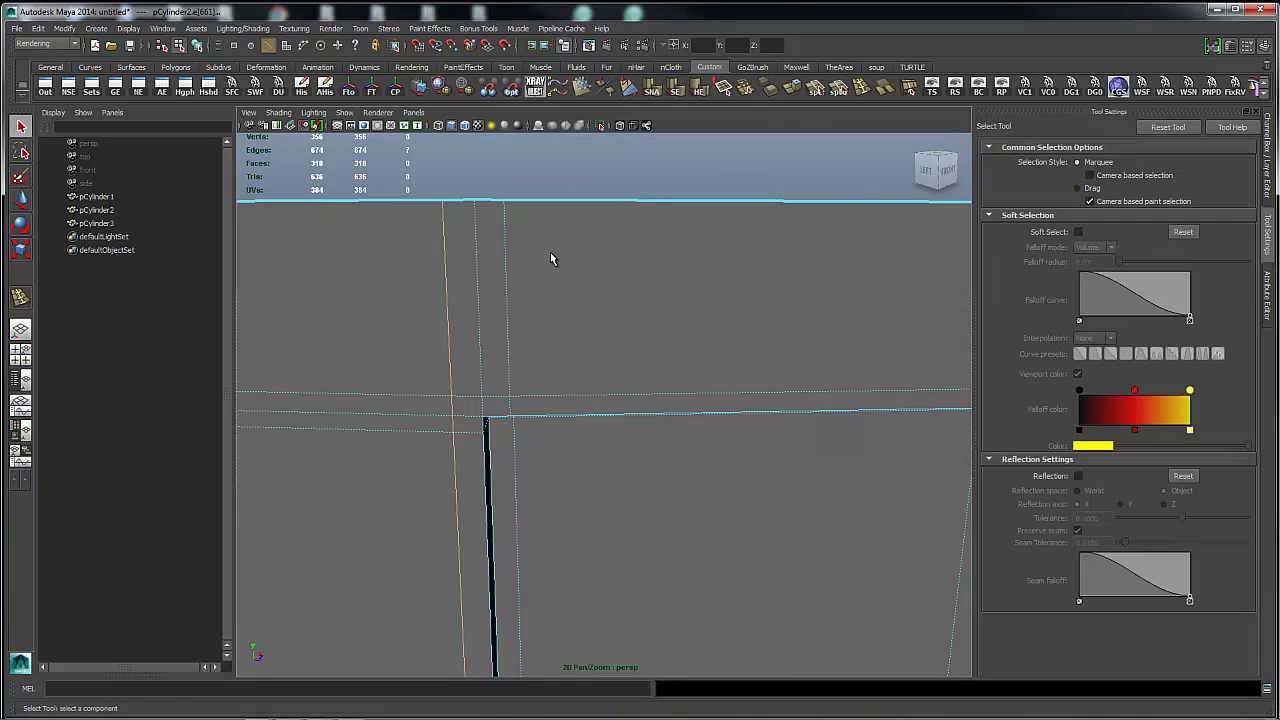
{"action": "right_click_drag", "start_coordinate": [550, 253], "coordinate": [505, 258]}
{"action": "left_click", "coordinate": [506, 199]}
{"action": "mouse_move", "coordinate": [598, 246]}
{"action": "right_mouse_down", "text": "shift"}
{"action": "mouse_move", "coordinate": [600, 213]}
{"action": "mouse_move", "coordinate": [598, 241]}
{"action": "right_mouse_up", "text": "shift"}
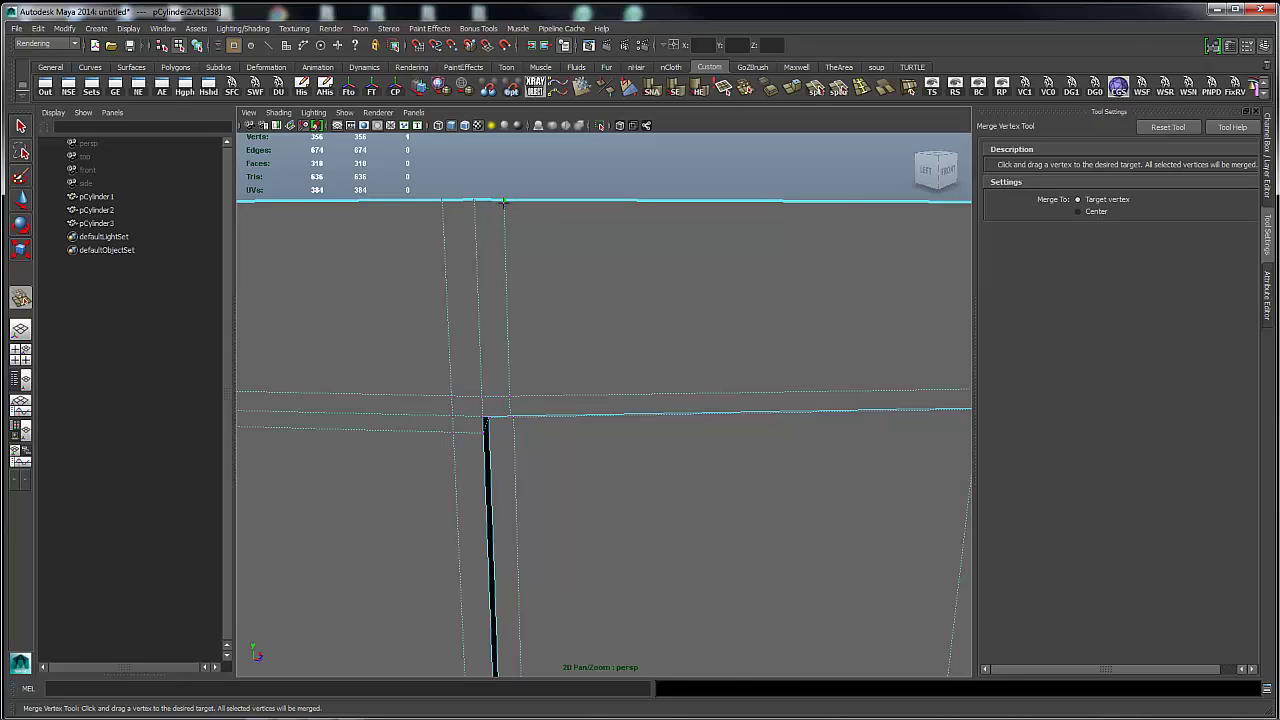
{"action": "left_click_drag", "start_coordinate": [505, 201], "coordinate": [475, 200]}
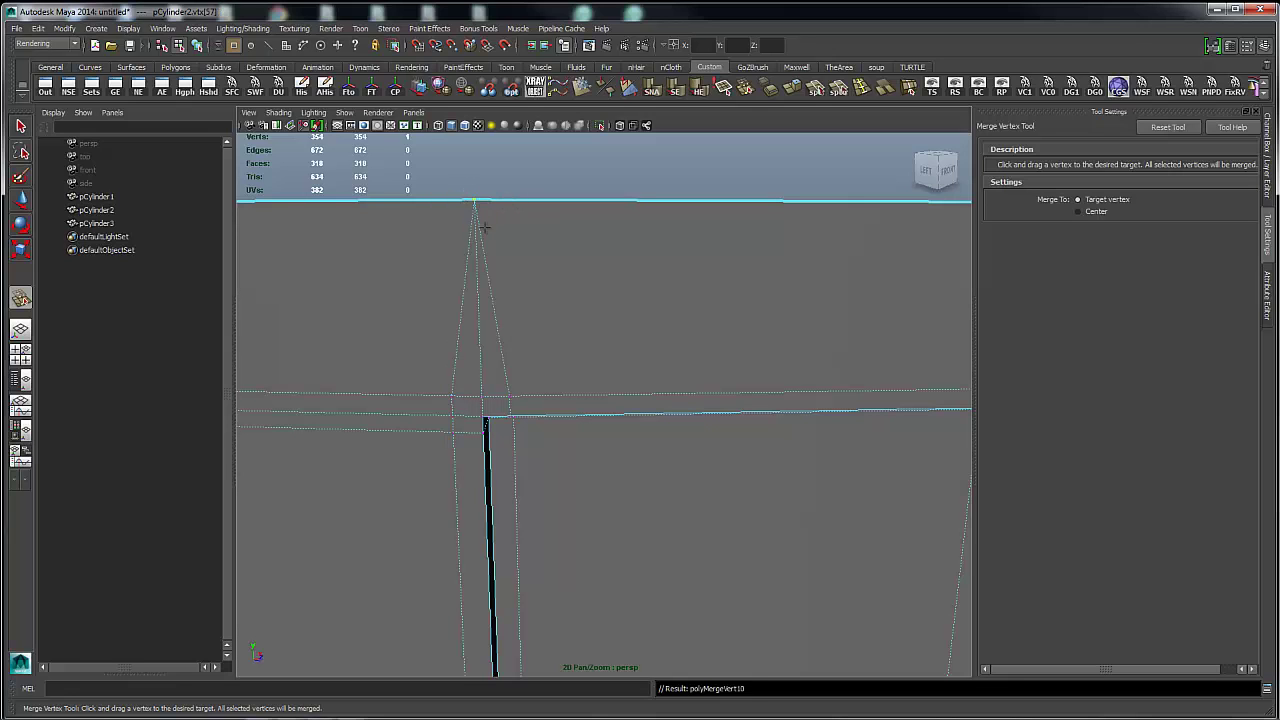
Delete the middle vertical edge between the two converging edges above the panel corner.
{"action": "key", "text": "q"}
{"action": "right_click_drag", "start_coordinate": [486, 321], "coordinate": [480, 296]}
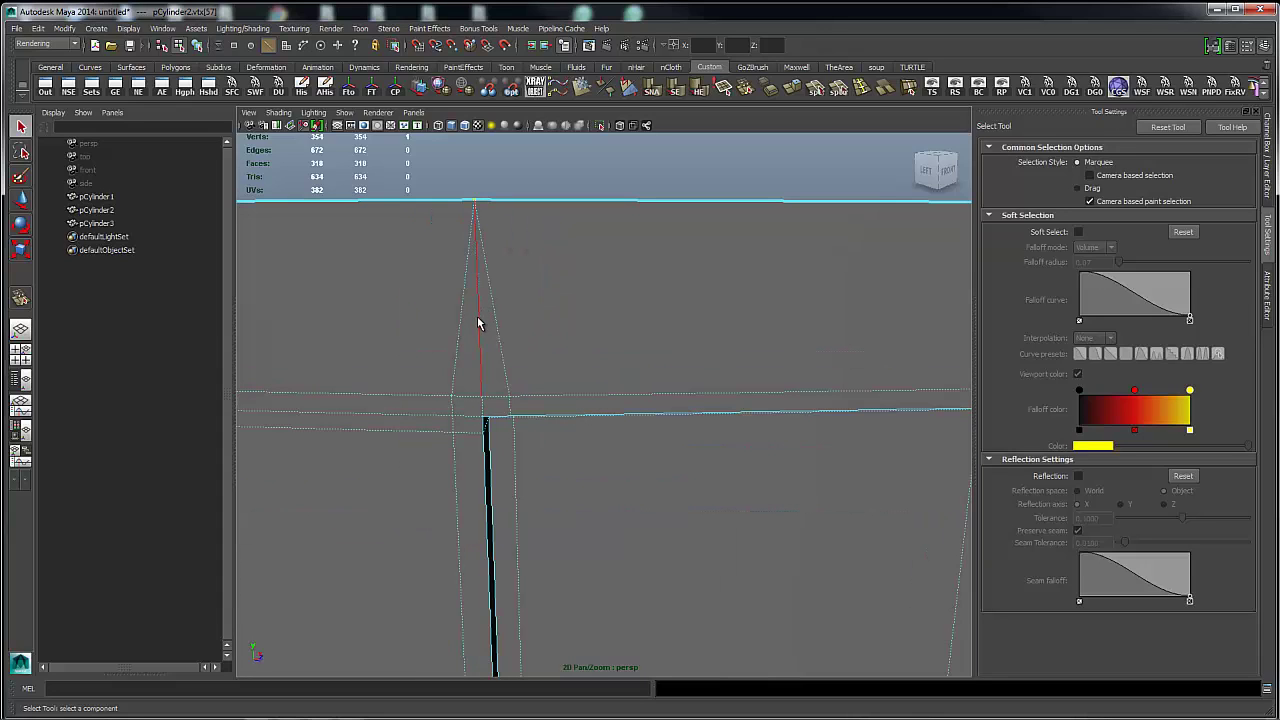
{"action": "left_click", "coordinate": [477, 316]}
{"action": "key", "text": "Delete"}
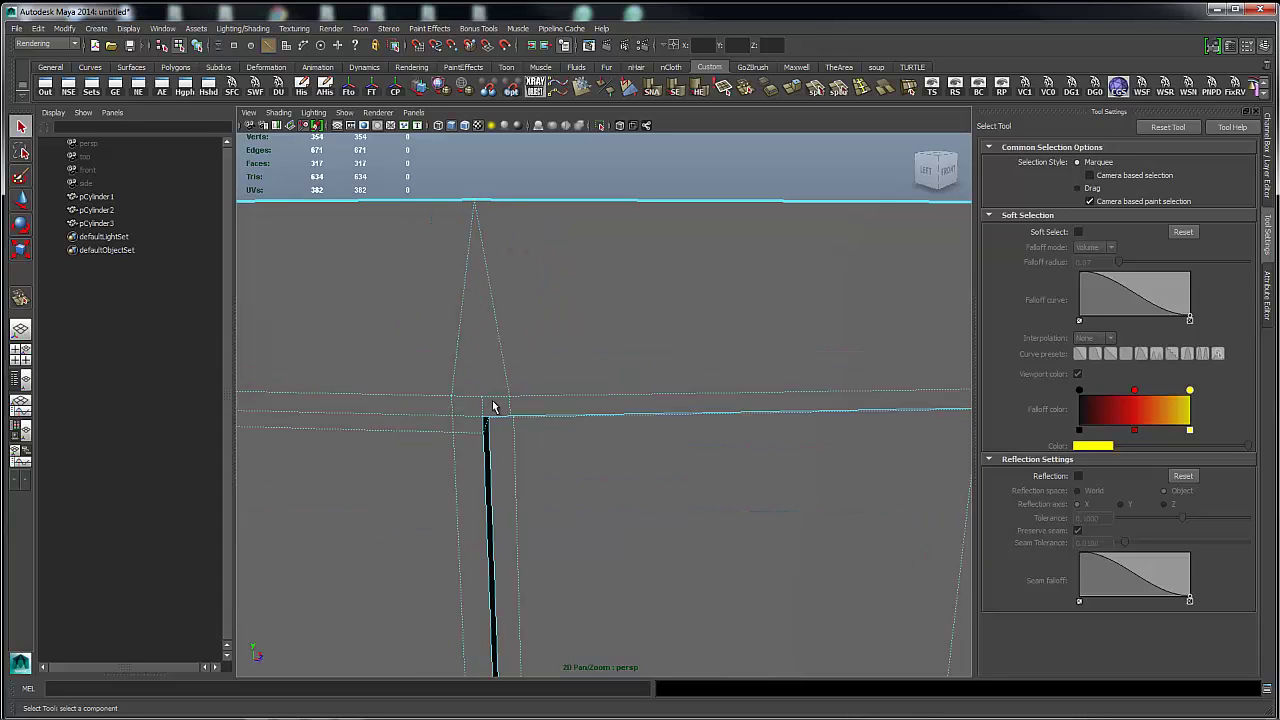
Preview the ring with smoothing in object mode and examine the panel corner supported by vertical loops.
{"action": "key", "text": "3"}
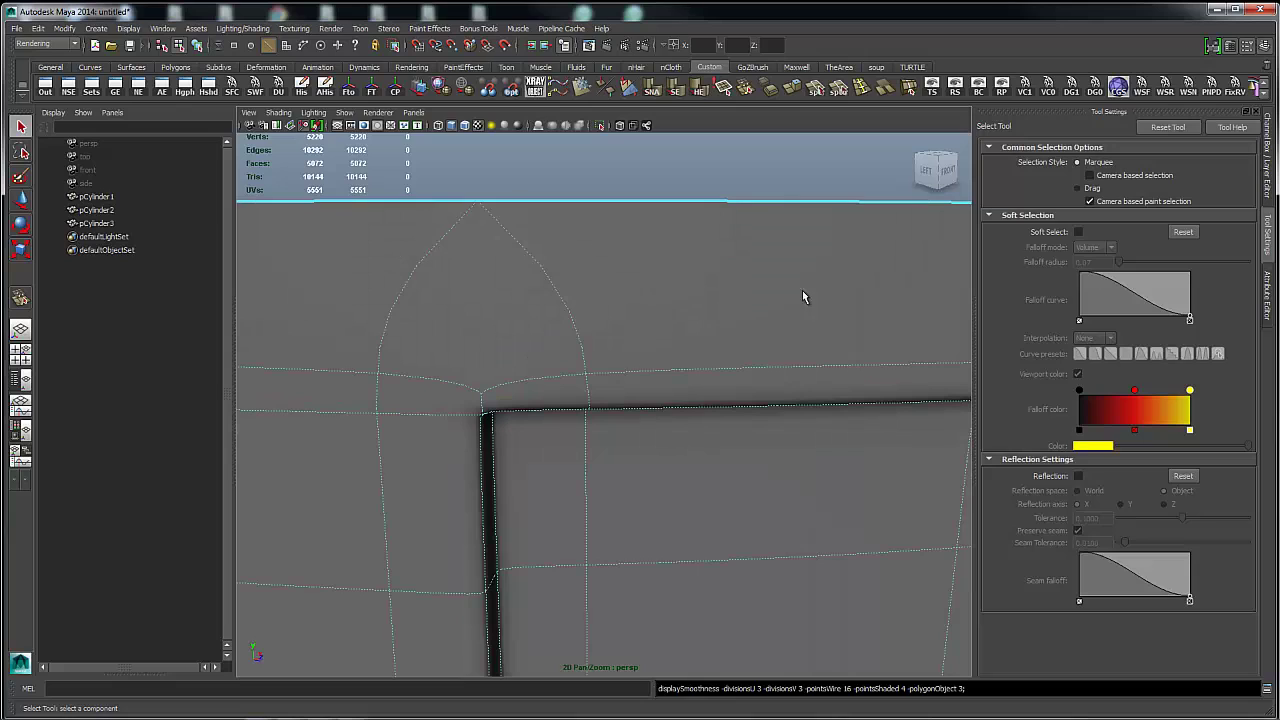
{"action": "key", "text": "f"}
{"action": "middle_click_drag", "start_coordinate": [635, 377], "coordinate": [549, 267], "text": "alt"}
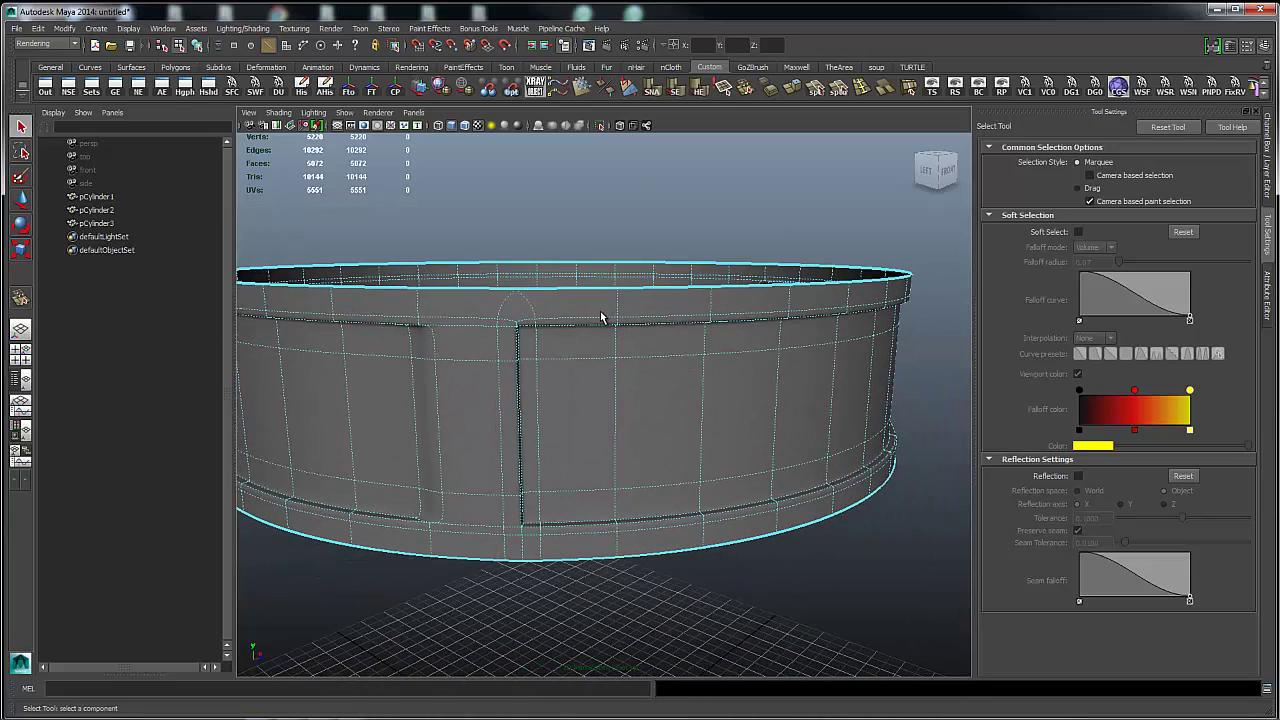
{"action": "right_click_drag", "start_coordinate": [602, 311], "coordinate": [634, 295]}
{"action": "left_click", "coordinate": [682, 238]}
{"action": "left_click_drag", "start_coordinate": [726, 248], "coordinate": [730, 385], "text": "alt"}
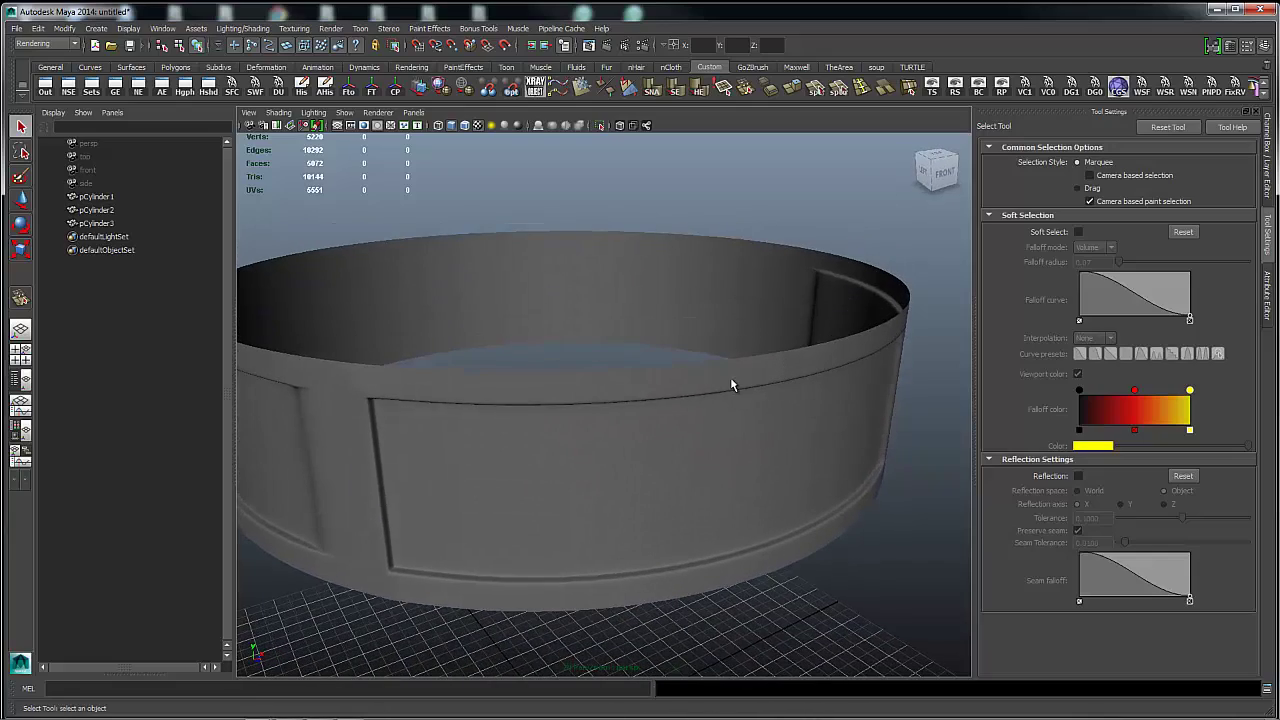
{"action": "left_click_drag", "start_coordinate": [550, 375], "coordinate": [690, 346], "text": "alt"}
{"action": "right_click_drag", "start_coordinate": [411, 390], "coordinate": [554, 394], "text": "alt"}
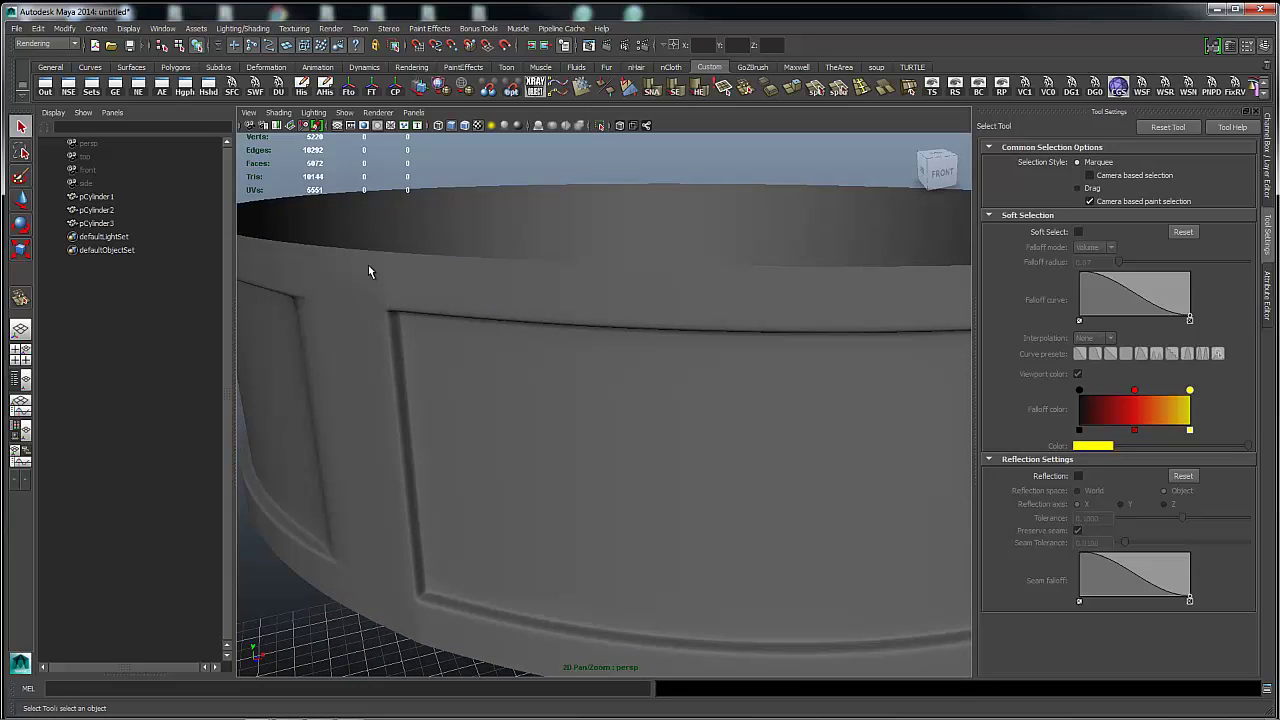
Compare the supported panel edge with the unsupported edge across the divider, with and without the wireframe.
{"action": "left_click_drag", "start_coordinate": [371, 271], "coordinate": [590, 268], "text": "alt"}
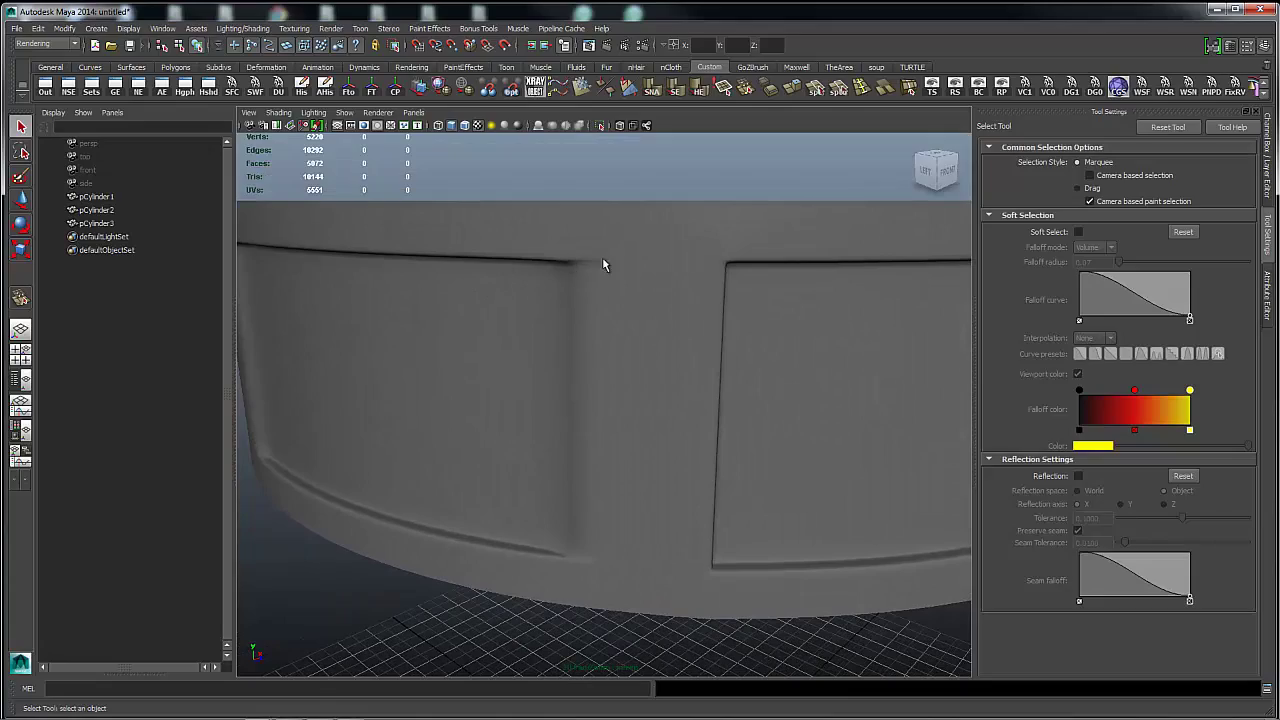
{"action": "left_click", "coordinate": [613, 258]}
{"action": "left_click_drag", "start_coordinate": [738, 291], "coordinate": [744, 279], "text": "alt"}
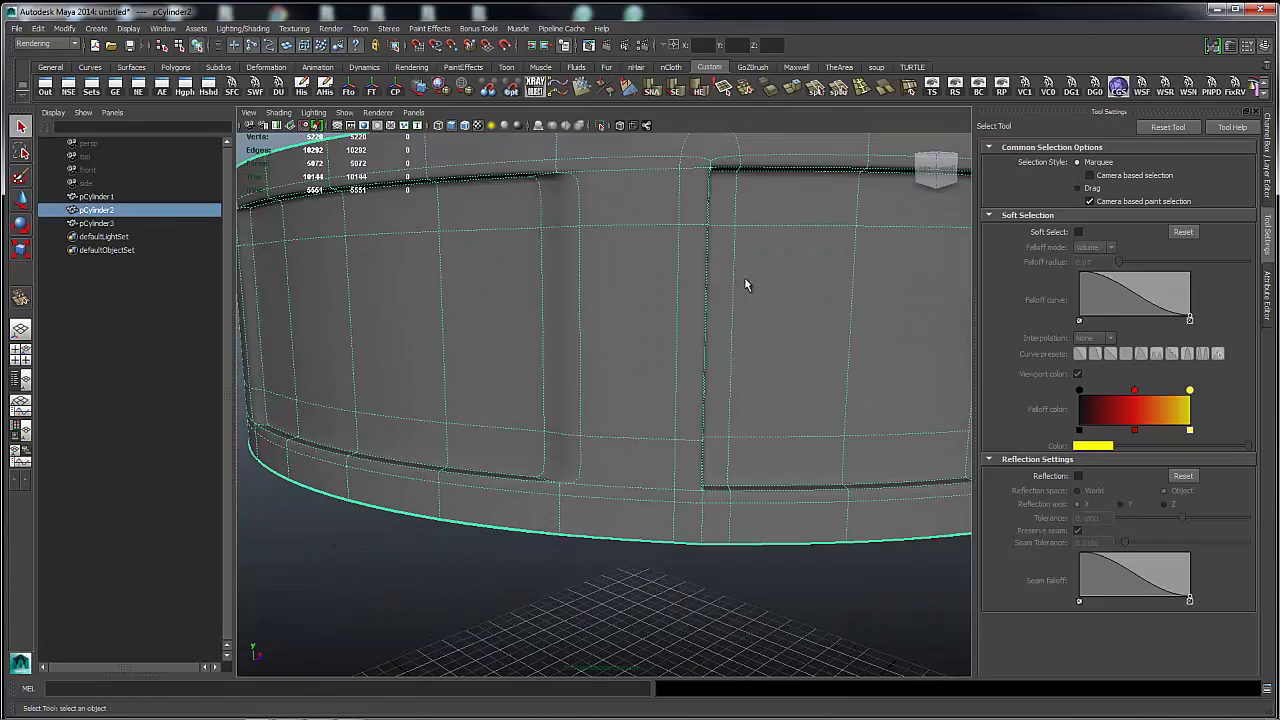
{"action": "right_click_drag", "start_coordinate": [789, 299], "coordinate": [656, 312], "text": "alt"}
{"action": "left_click_drag", "start_coordinate": [656, 317], "coordinate": [640, 294], "text": "alt"}
{"action": "left_click", "coordinate": [606, 342]}
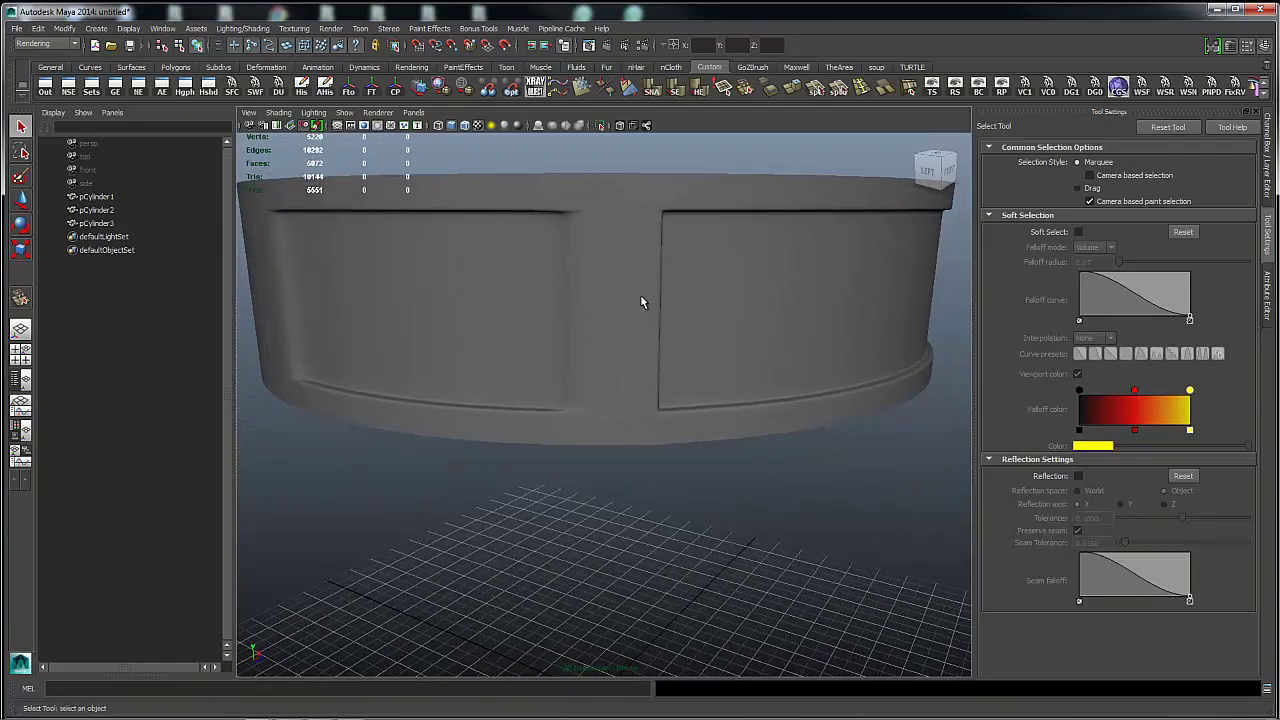
Return the ring to the unsmoothed display and examine its edge layout from several sides.
{"action": "left_click", "coordinate": [632, 292]}
{"action": "key", "text": "1"}
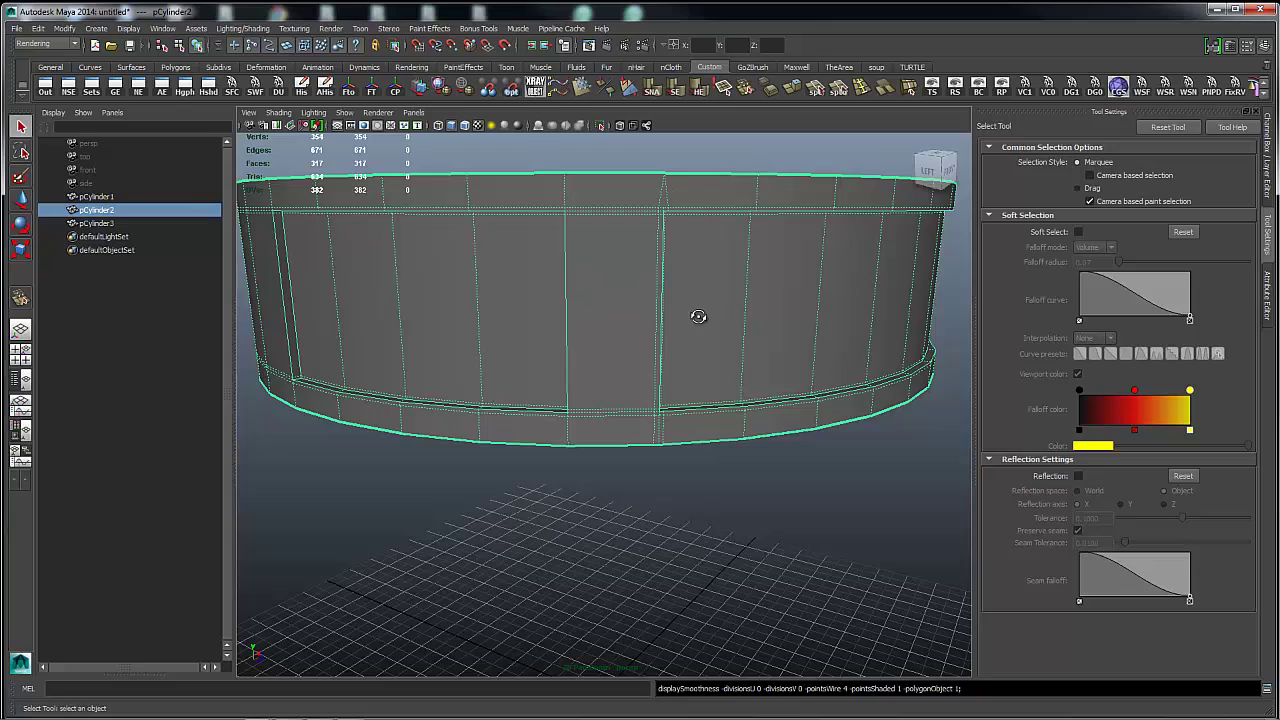
{"action": "left_click_drag", "start_coordinate": [698, 316], "coordinate": [606, 308], "text": "alt"}
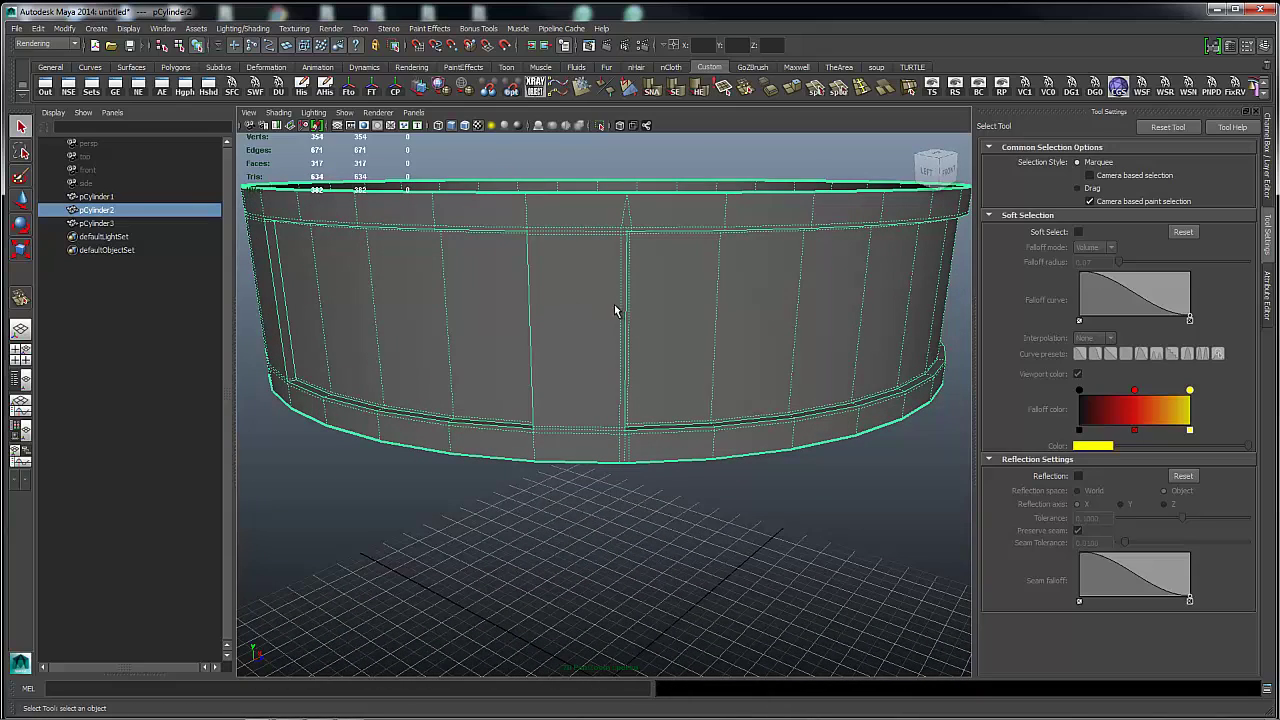
{"action": "left_click_drag", "start_coordinate": [634, 280], "coordinate": [808, 288], "text": "alt"}
{"action": "right_click_drag", "start_coordinate": [808, 288], "coordinate": [511, 257], "text": "alt"}
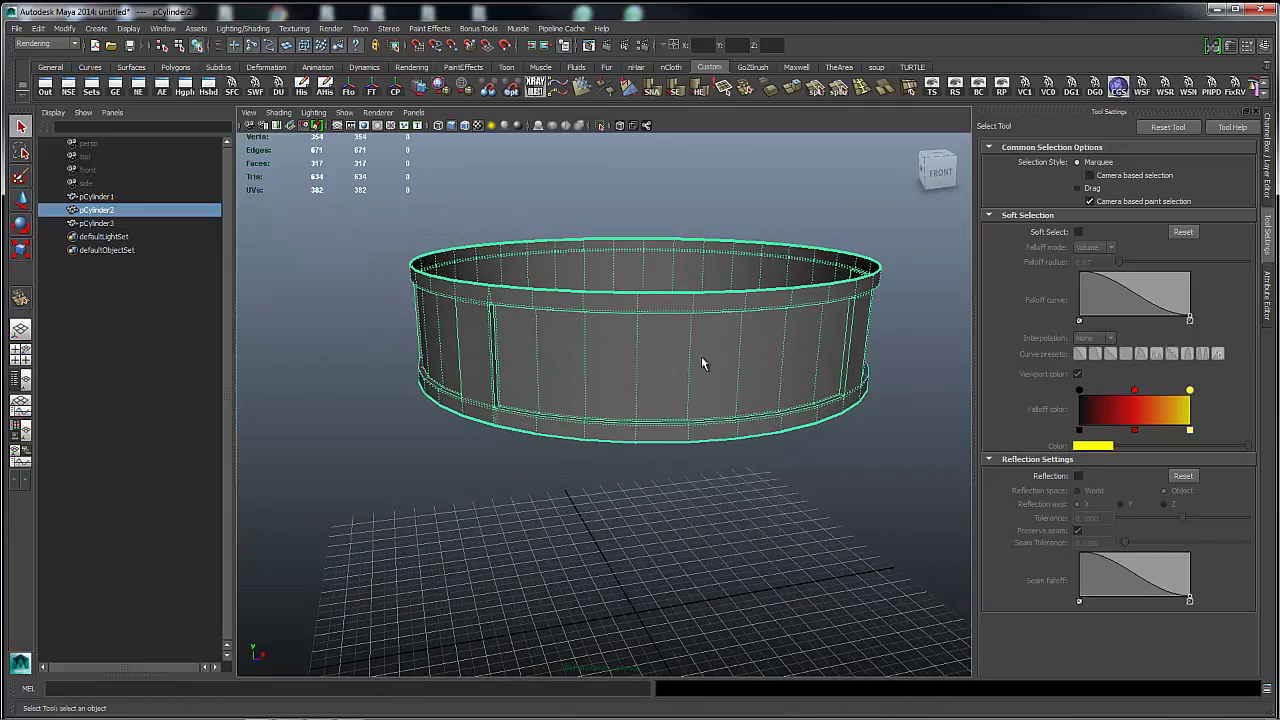
{"action": "left_click_drag", "start_coordinate": [598, 257], "coordinate": [614, 248], "text": "alt"}
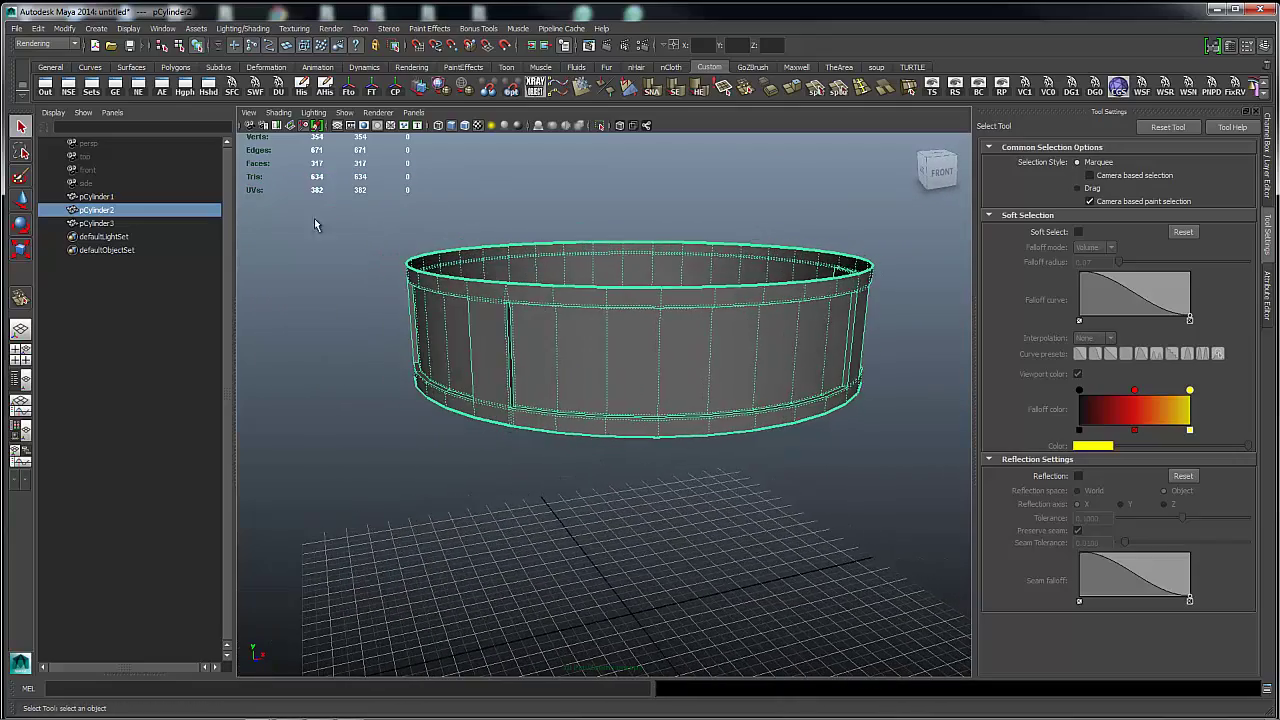
Hide layer2 and show layer1 in the viewport.
{"action": "left_click", "coordinate": [1268, 185]}
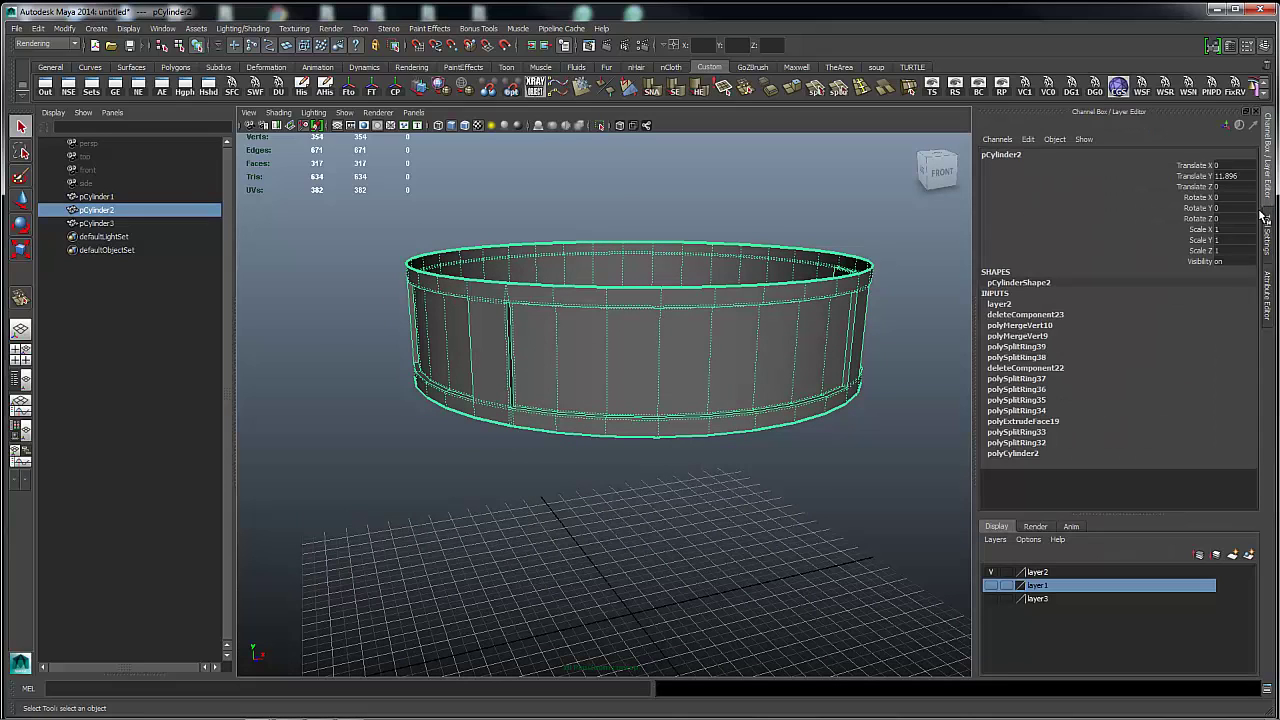
{"action": "left_click", "coordinate": [990, 572]}
{"action": "left_click", "coordinate": [990, 585]}
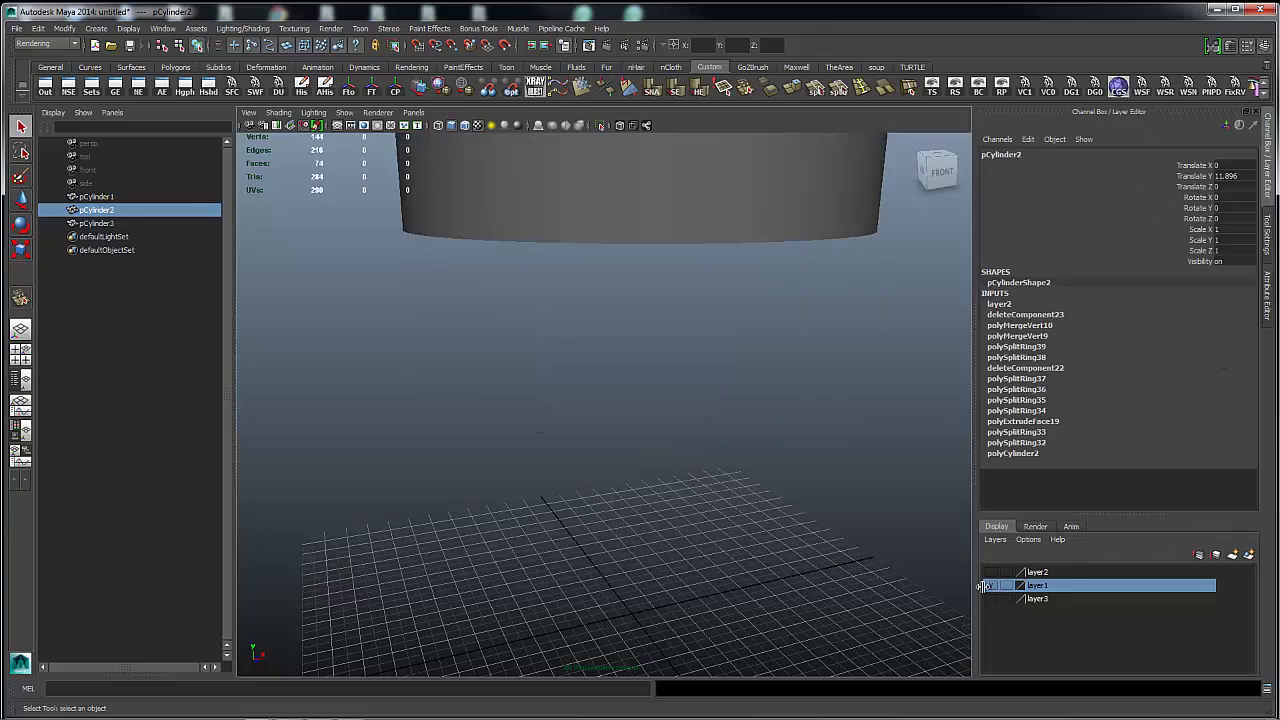
Enter face selection on the plain cylinder and select a block of adjacent side faces for one panel.
{"action": "left_click", "coordinate": [746, 250]}
{"action": "left_click_drag", "start_coordinate": [746, 250], "coordinate": [596, 489], "text": "alt"}
{"action": "left_click_drag", "start_coordinate": [559, 432], "coordinate": [660, 349], "text": "alt"}
{"action": "right_click", "coordinate": [659, 347]}
{"action": "right_click_drag", "start_coordinate": [666, 360], "coordinate": [661, 378]}
{"action": "left_click", "coordinate": [653, 341]}
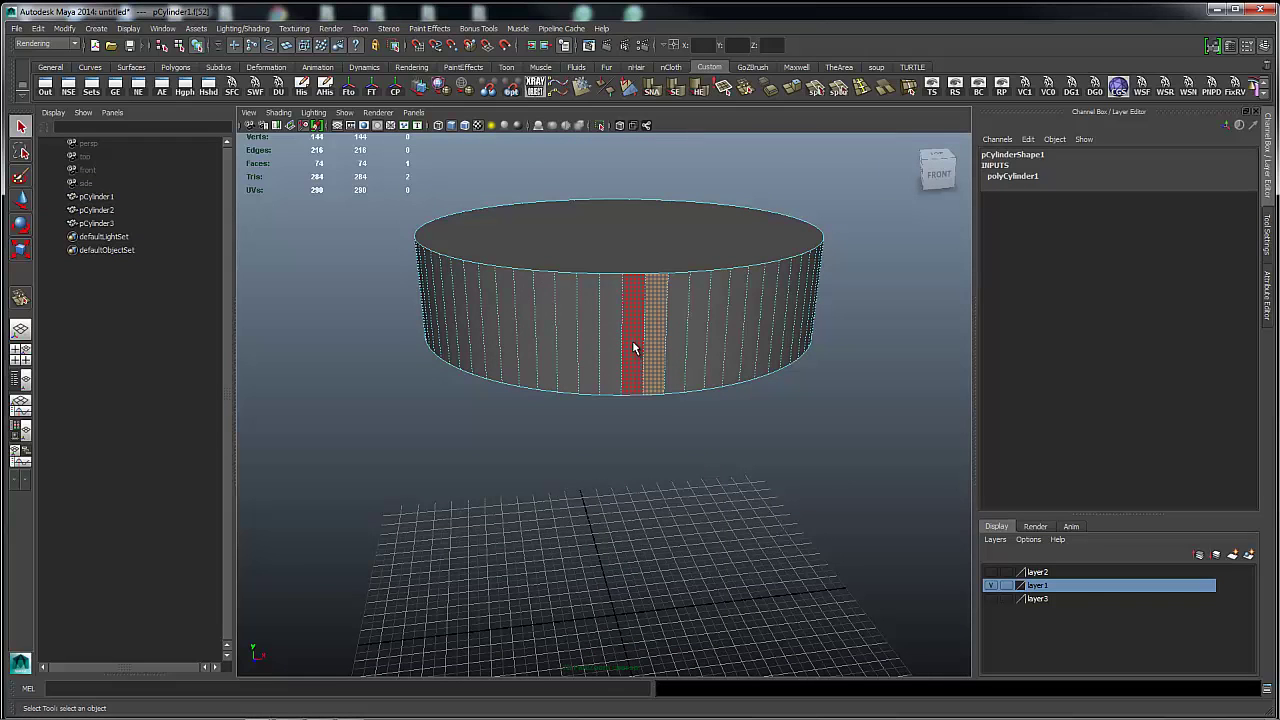
{"action": "left_click", "coordinate": [632, 343], "text": "shift"}
{"action": "left_click", "coordinate": [612, 350], "text": "shift"}
{"action": "left_click_drag", "start_coordinate": [594, 357], "coordinate": [497, 345]}
Add a second block of side faces for the neighbouring panel, leaving a divider gap, and return to object mode.
{"action": "left_click_drag", "start_coordinate": [646, 275], "coordinate": [730, 247], "text": "alt"}
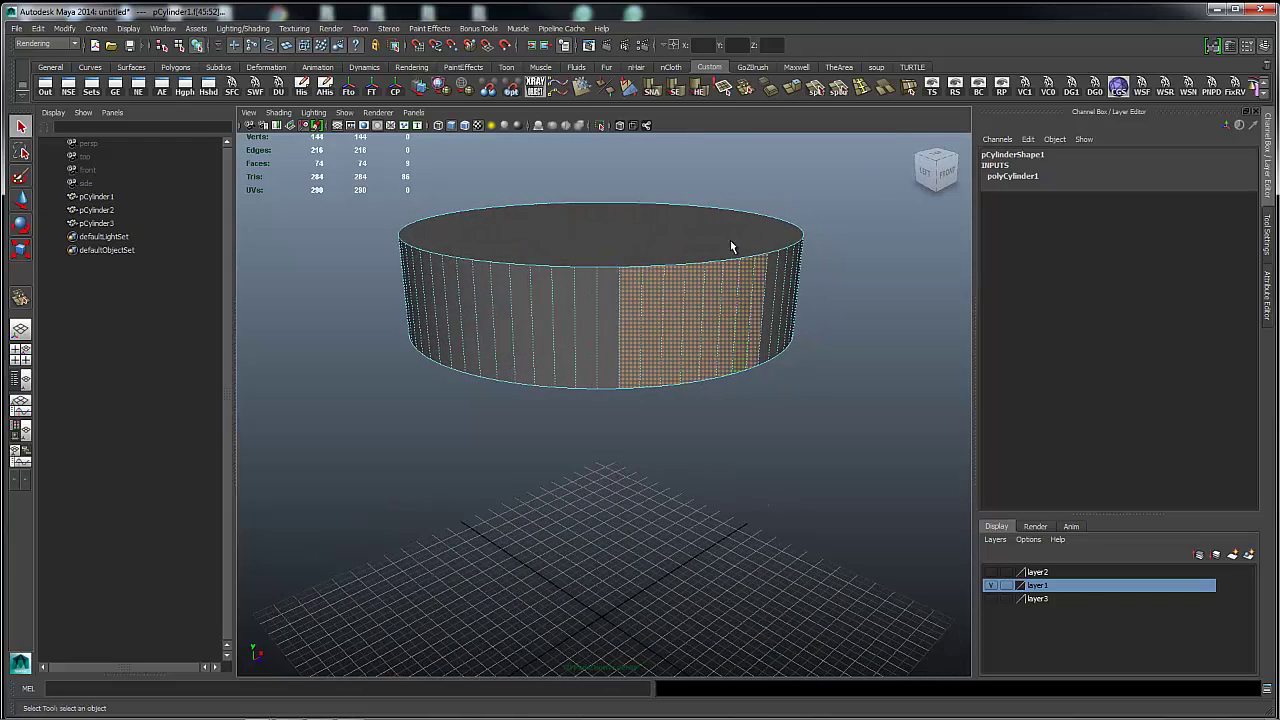
{"action": "left_click_drag", "start_coordinate": [563, 328], "coordinate": [432, 334], "text": "shift"}
{"action": "left_click_drag", "start_coordinate": [674, 254], "coordinate": [654, 334], "text": "alt"}
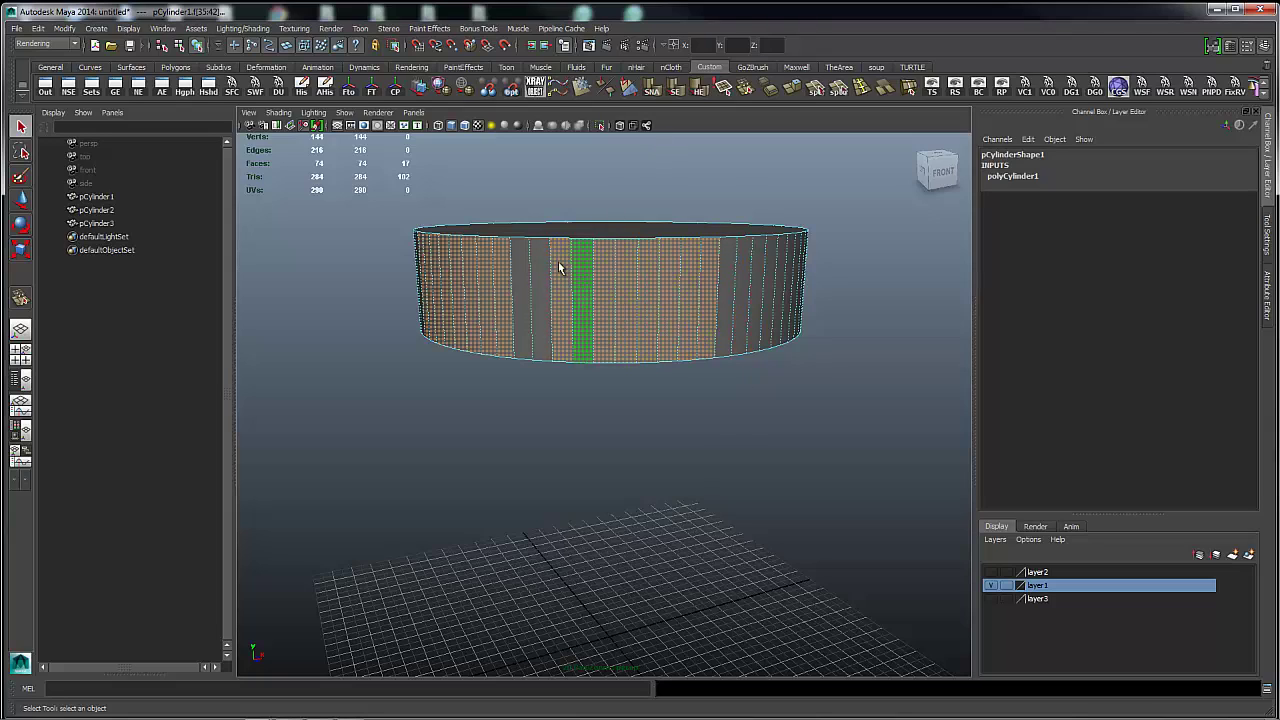
{"action": "right_click_drag", "start_coordinate": [672, 315], "coordinate": [720, 298]}
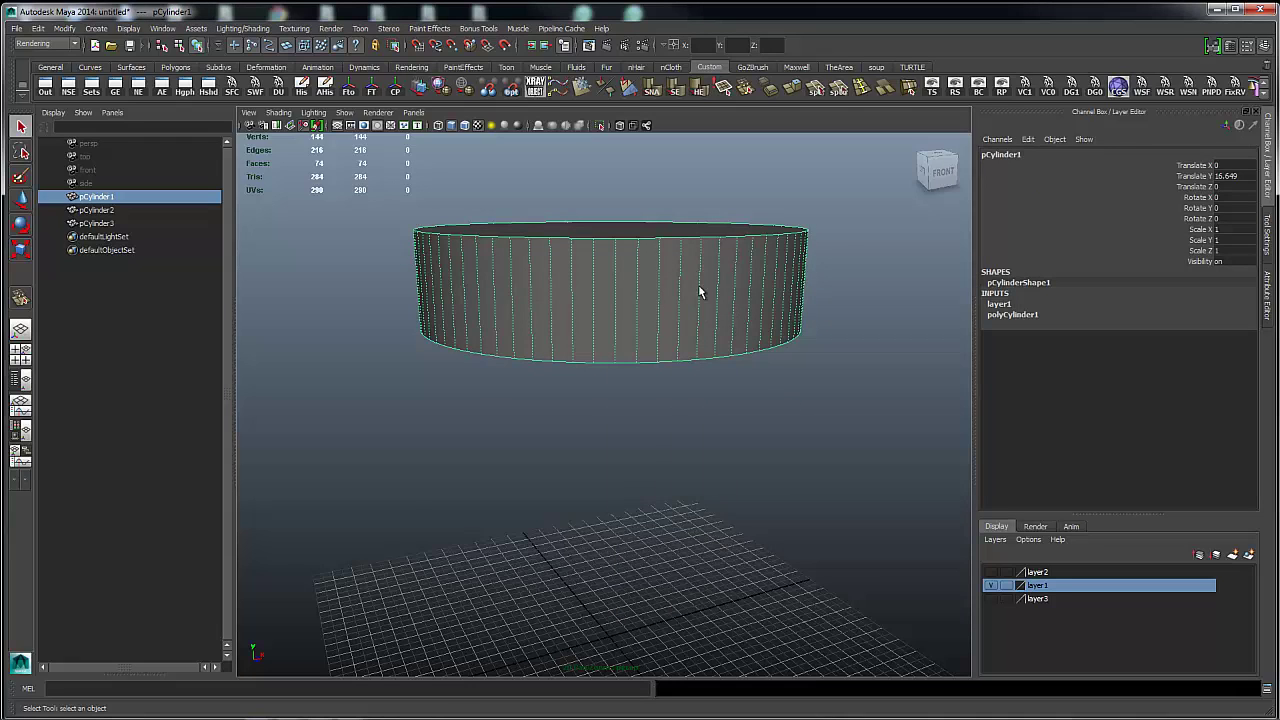
Hide layer1, show layer3, and examine the denser panelled base with and without its wireframe.
{"action": "left_click", "coordinate": [990, 585]}
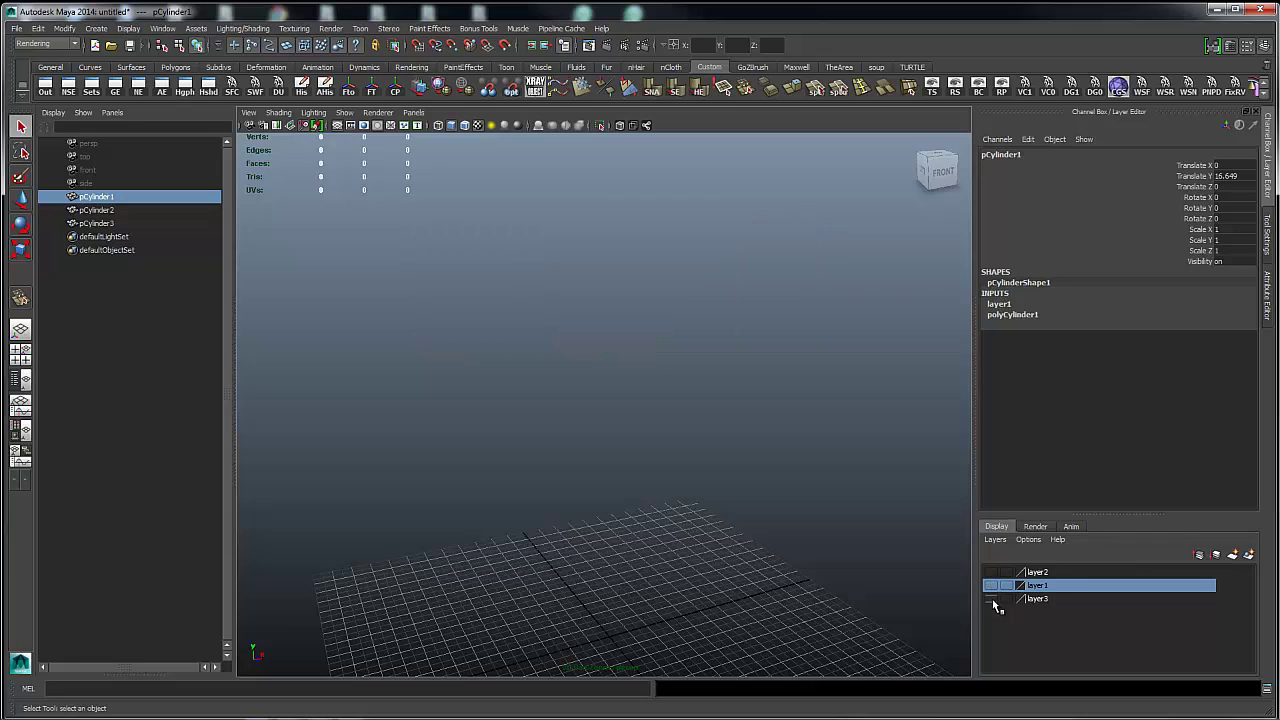
{"action": "left_click", "coordinate": [992, 598]}
{"action": "left_click_drag", "start_coordinate": [739, 446], "coordinate": [735, 410], "text": "alt"}
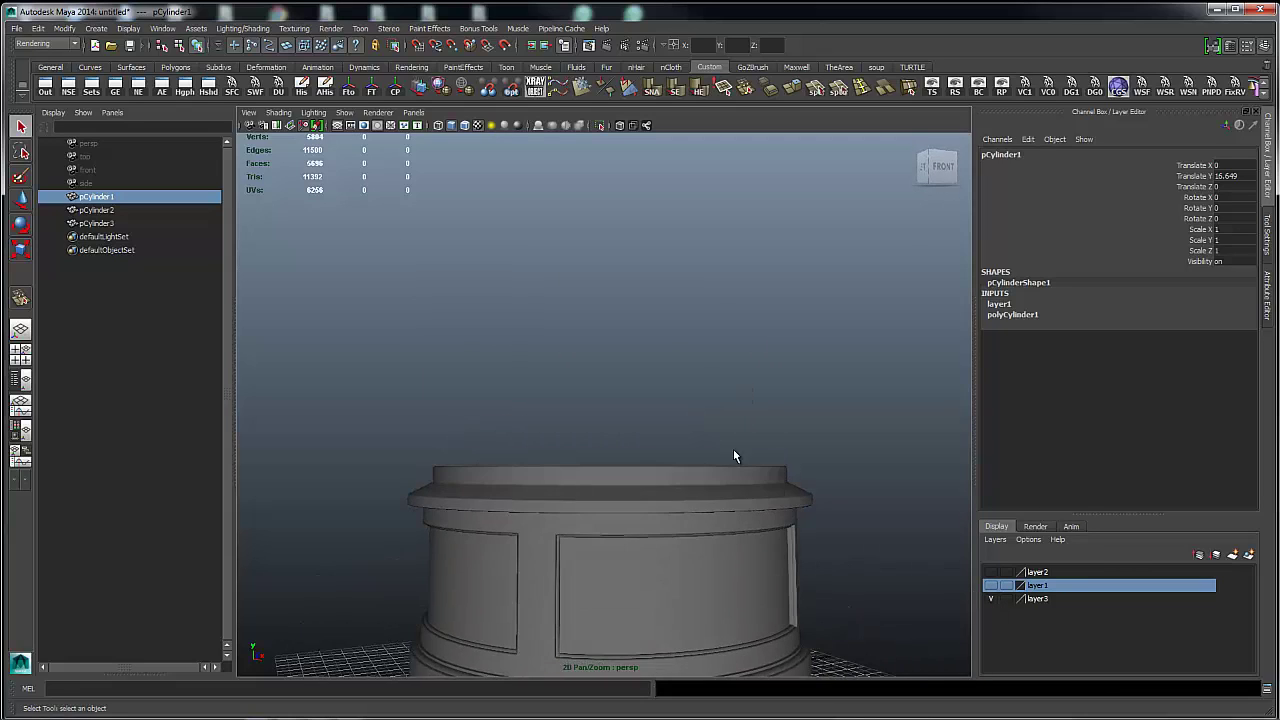
{"action": "middle_click_drag", "start_coordinate": [714, 366], "coordinate": [687, 139], "text": "alt"}
{"action": "left_click_drag", "start_coordinate": [632, 300], "coordinate": [669, 366], "text": "alt"}
{"action": "left_click", "coordinate": [669, 366]}
{"action": "left_click_drag", "start_coordinate": [910, 441], "coordinate": [846, 291], "text": "alt"}
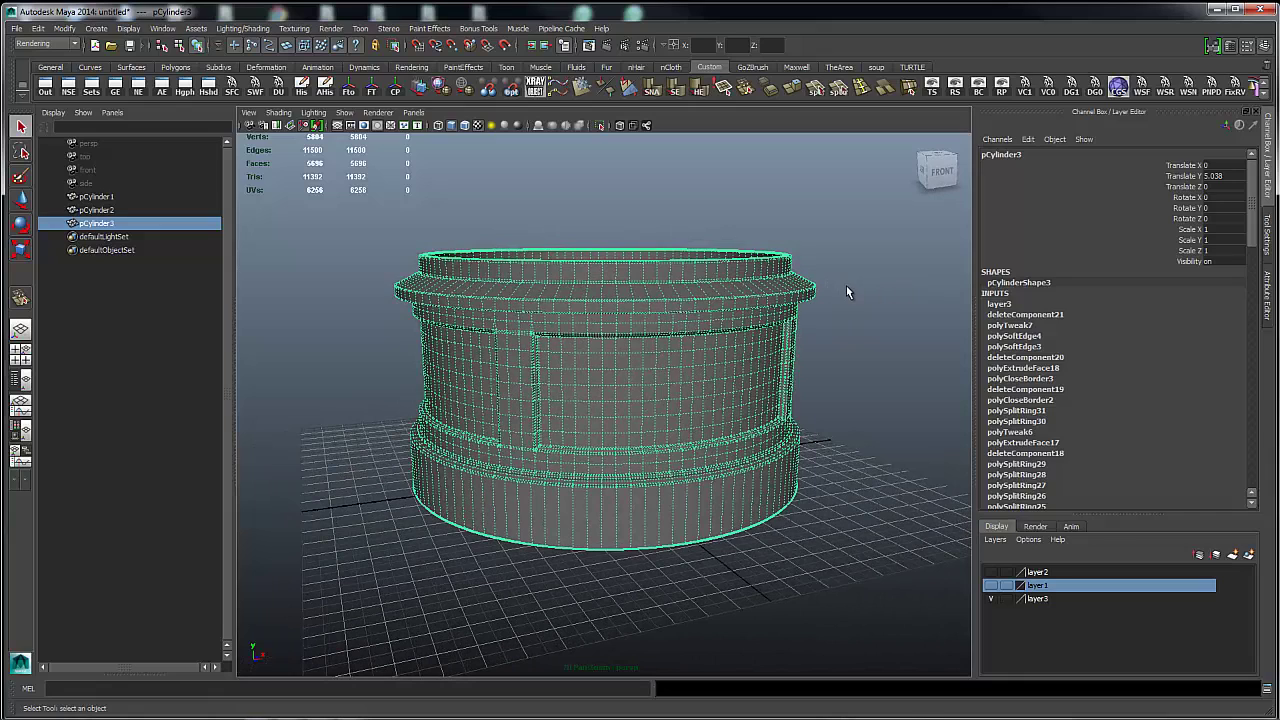
{"action": "left_click", "coordinate": [846, 291]}
{"action": "left_click_drag", "start_coordinate": [814, 357], "coordinate": [583, 449], "text": "alt"}
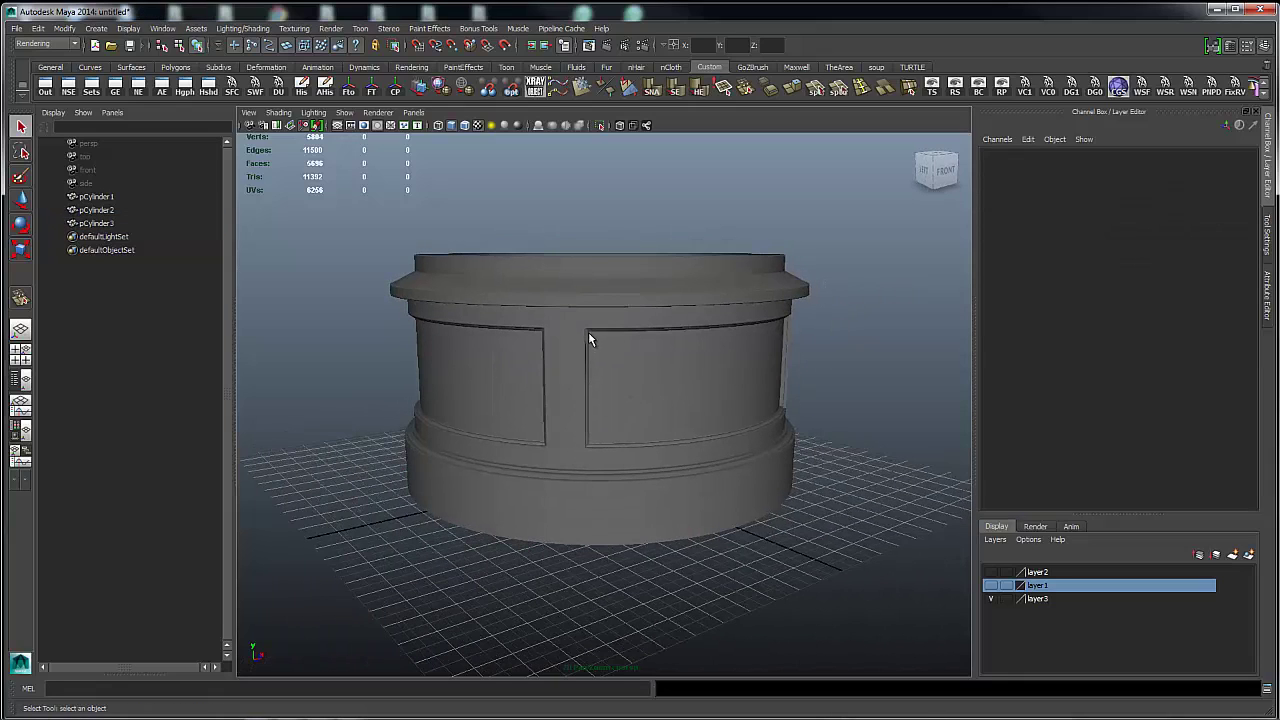
{"action": "left_click_drag", "start_coordinate": [589, 336], "coordinate": [586, 344], "text": "alt"}
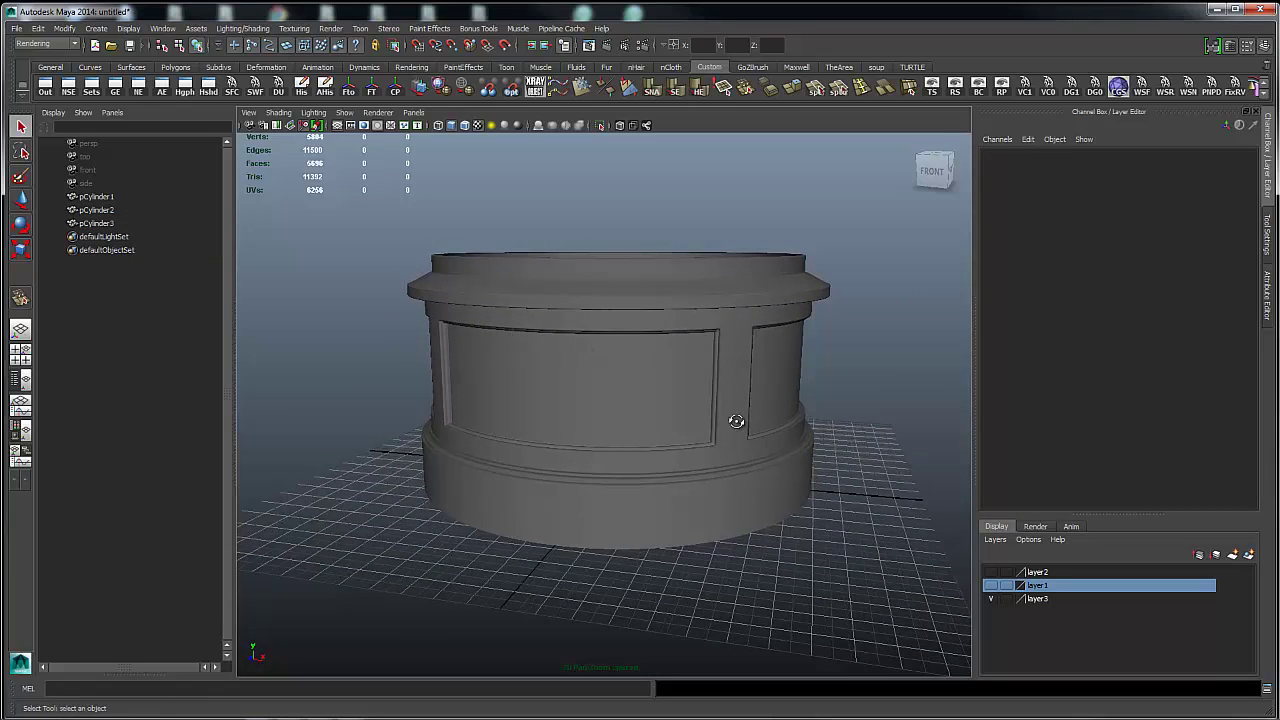
Insert an edge loop close to the lower edge of the rounded moulding on pCylinder3.
{"action": "left_click_drag", "start_coordinate": [736, 422], "coordinate": [740, 394], "text": "alt"}
{"action": "right_click_drag", "start_coordinate": [740, 394], "coordinate": [975, 440], "text": "alt"}
{"action": "middle_click_drag", "start_coordinate": [681, 369], "coordinate": [593, 249], "text": "alt"}
{"action": "right_click_drag", "start_coordinate": [449, 411], "coordinate": [706, 459], "text": "alt"}
{"action": "right_click_drag", "start_coordinate": [773, 424], "coordinate": [686, 466], "text": "alt"}
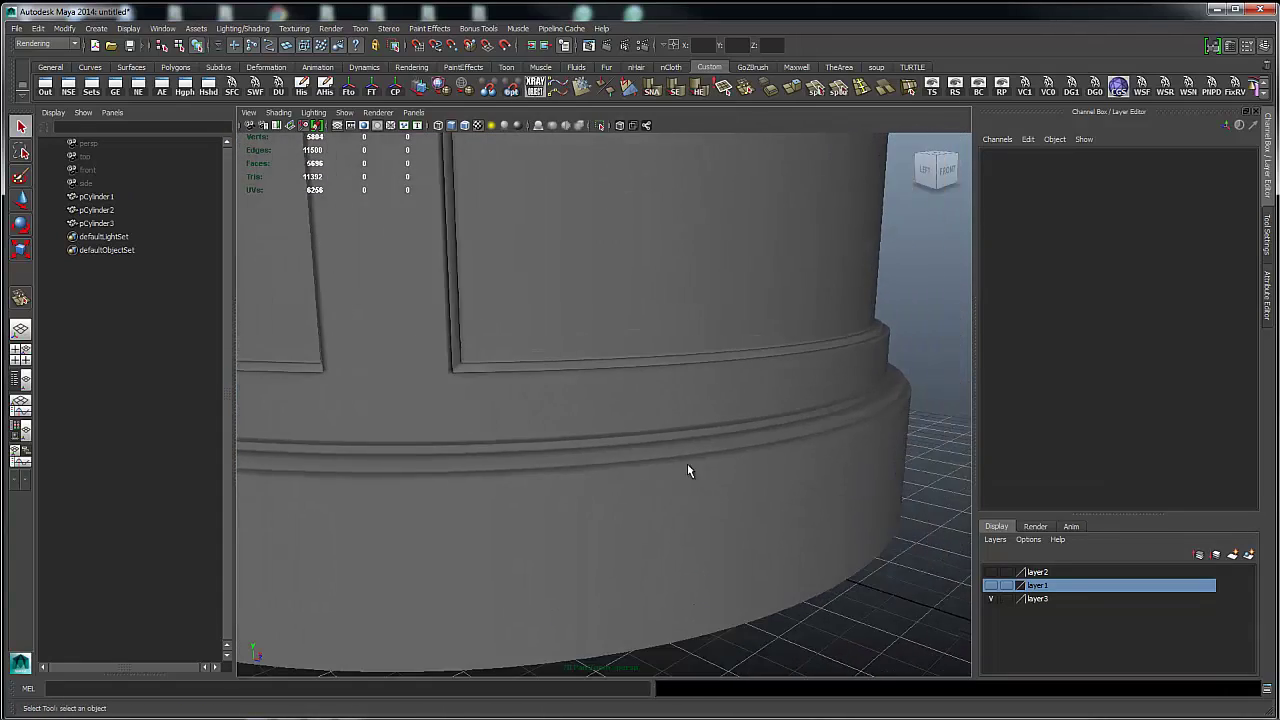
{"action": "left_click", "coordinate": [709, 482]}
{"action": "right_click_drag", "start_coordinate": [563, 449], "coordinate": [712, 544], "text": "alt"}
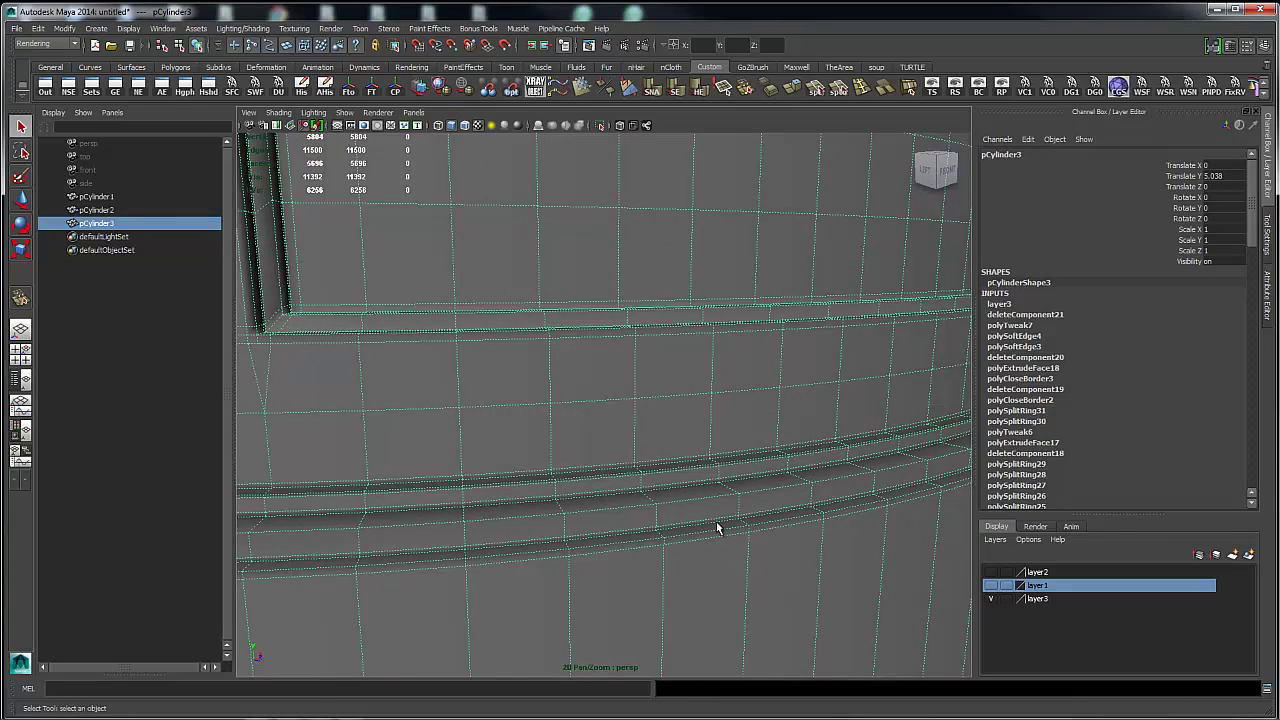
{"action": "left_click_drag", "start_coordinate": [785, 457], "coordinate": [848, 474], "text": "alt"}
{"action": "middle_click_drag", "start_coordinate": [797, 446], "coordinate": [677, 317], "text": "alt"}
{"action": "right_click_drag", "start_coordinate": [550, 424], "coordinate": [646, 451], "text": "alt"}
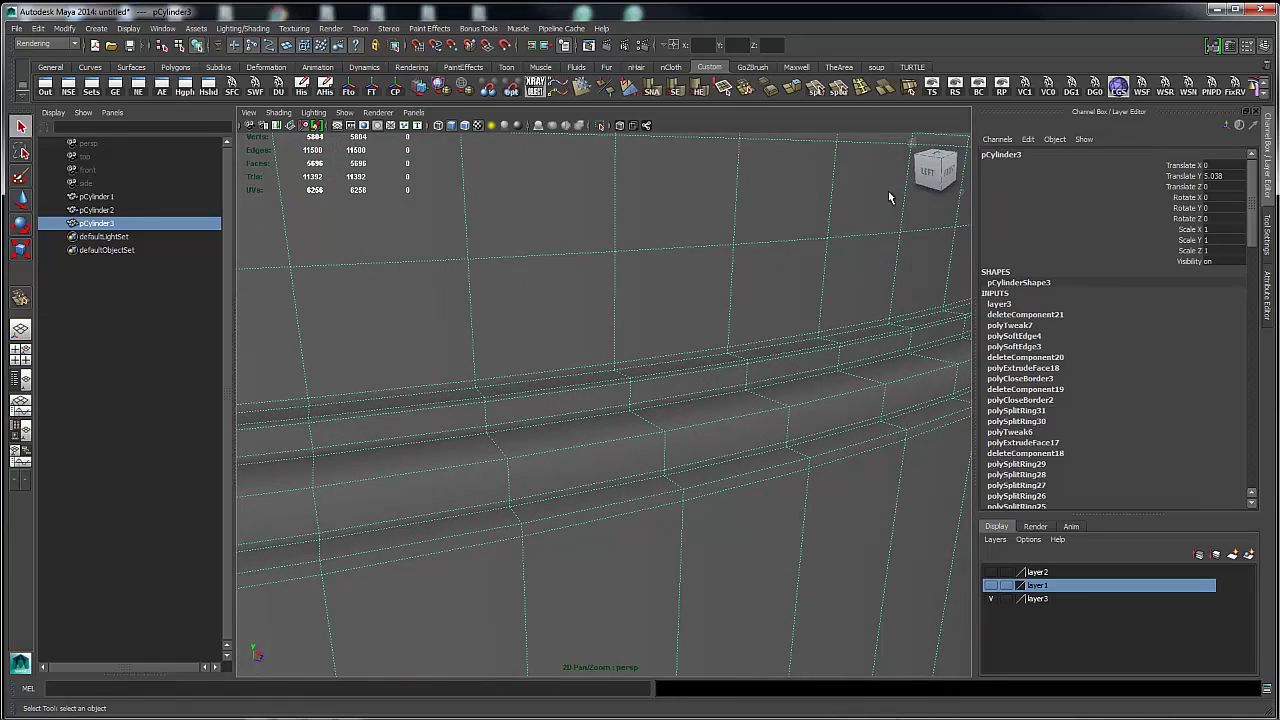
{"action": "left_click", "coordinate": [861, 87]}
{"action": "left_click", "coordinate": [811, 457]}
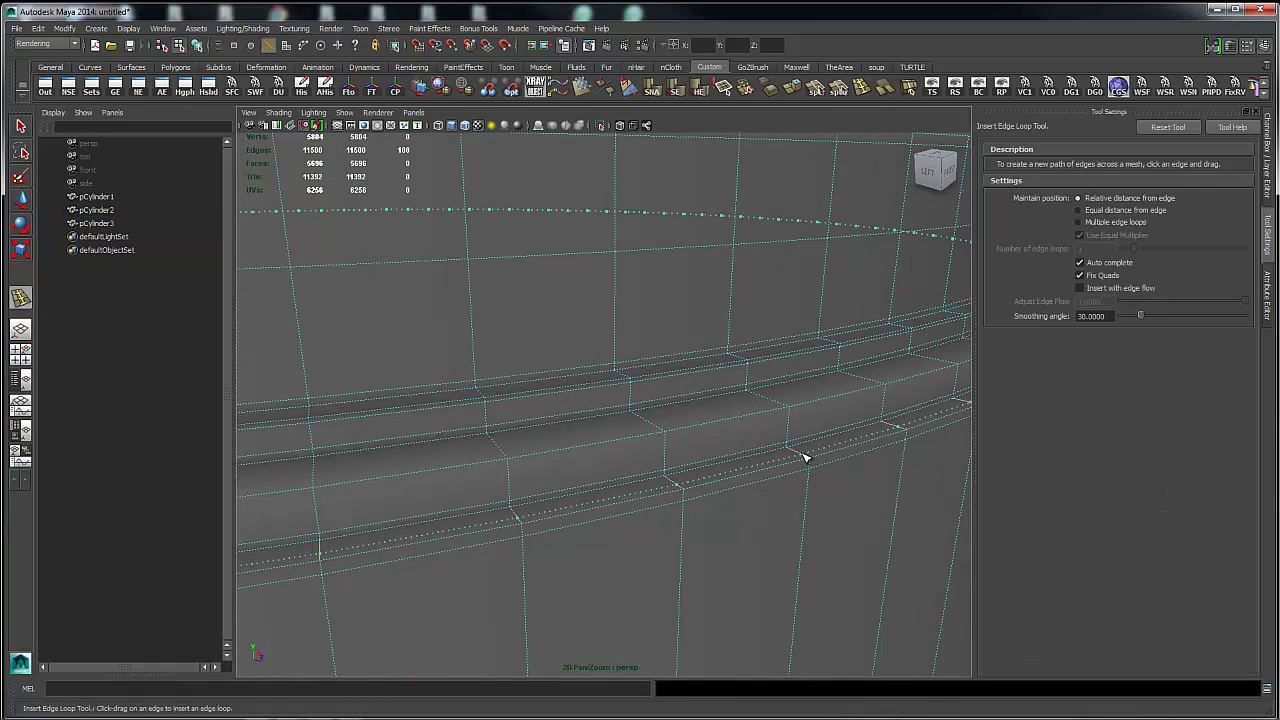
Preview the moulding's lower edge with smoothing and return to the unsmoothed display.
{"action": "key", "text": "3"}
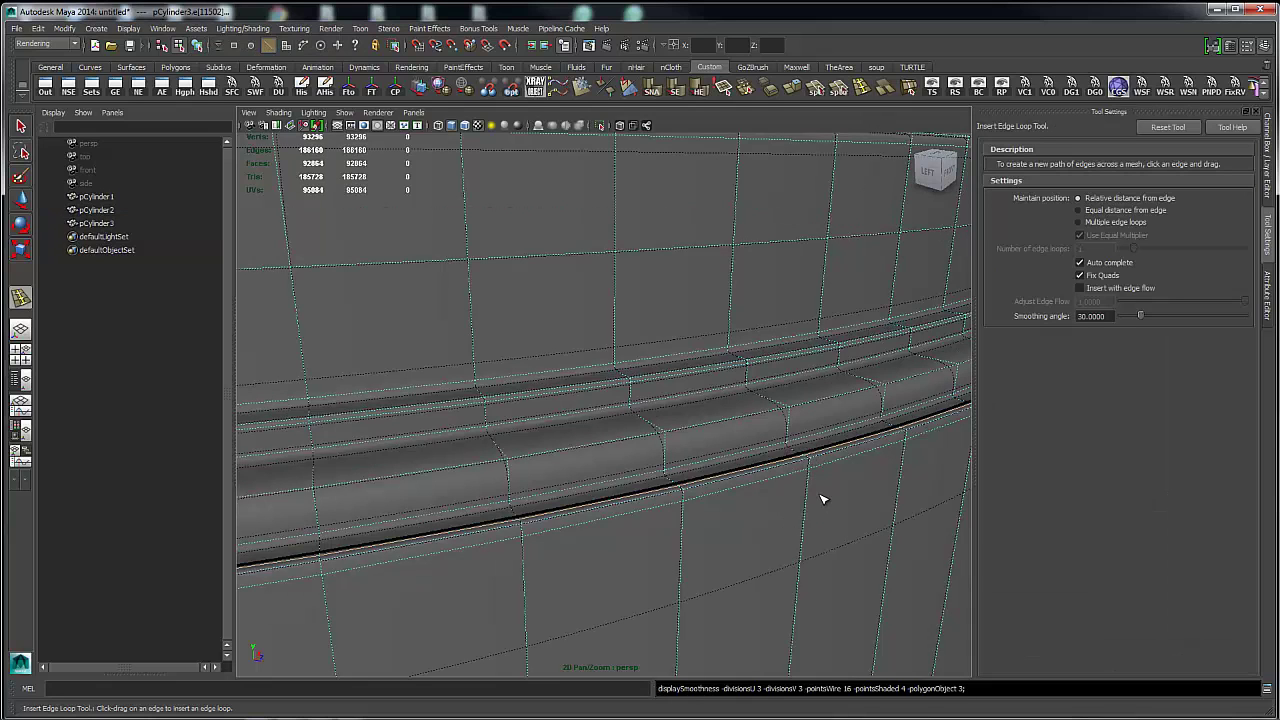
{"action": "key", "text": "q"}
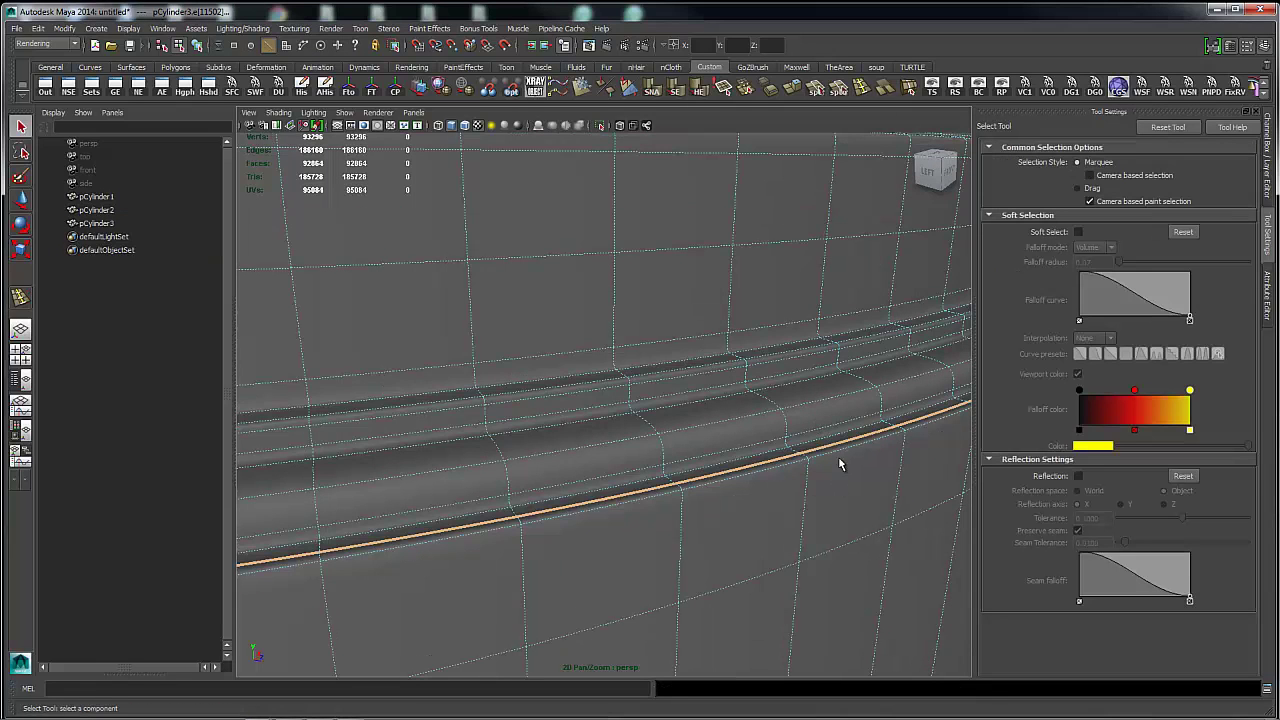
{"action": "key", "text": "1"}
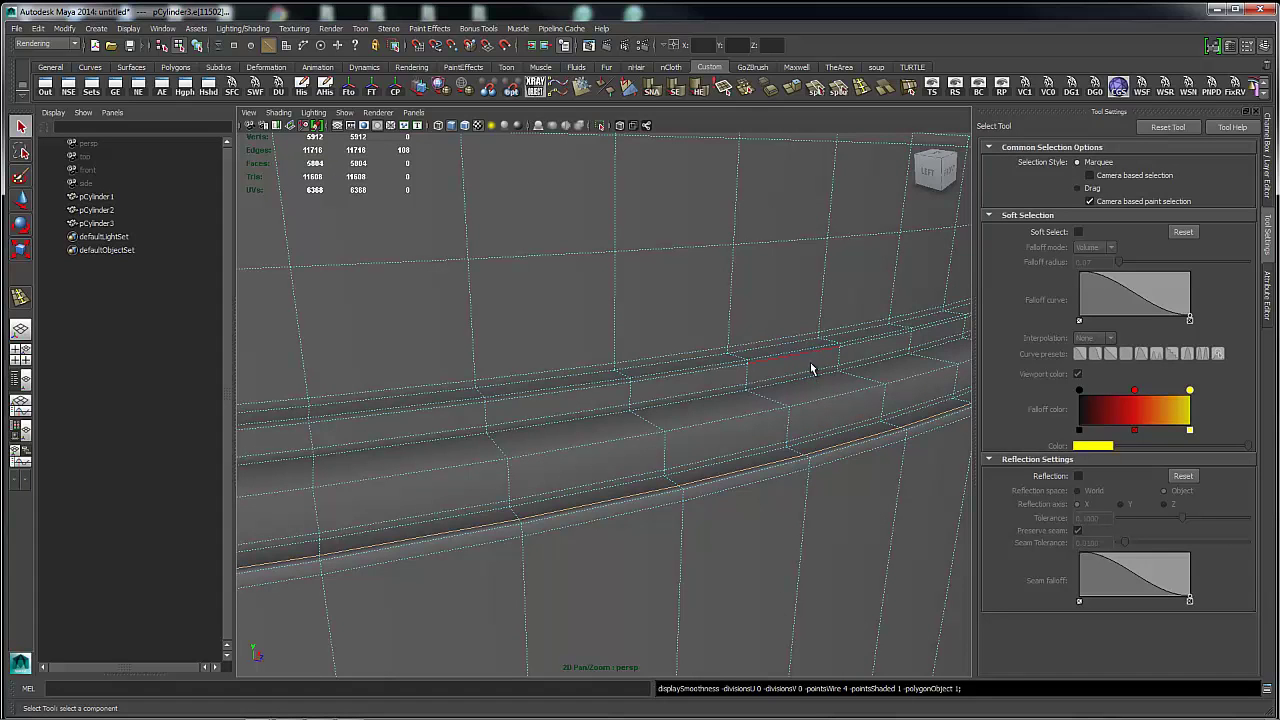
Insert two edge loops close together along the upper edge of the moulding.
{"action": "left_click_drag", "start_coordinate": [865, 300], "coordinate": [877, 349], "text": "alt"}
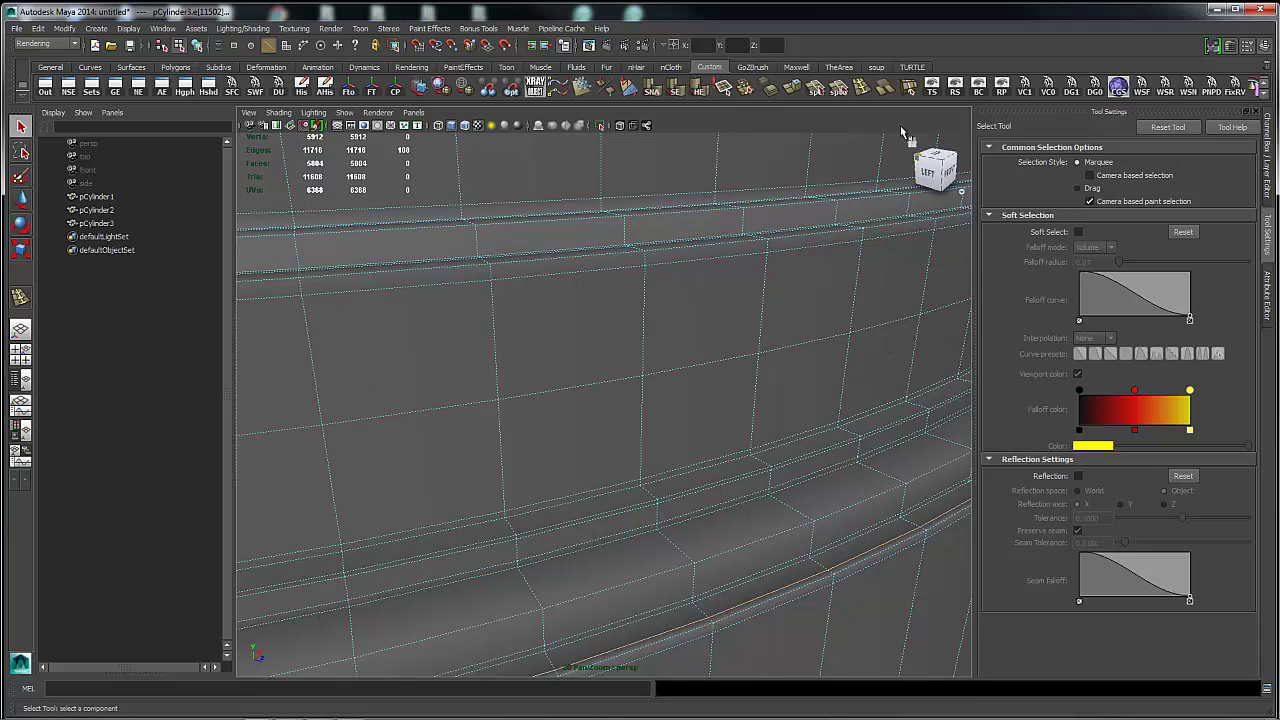
{"action": "left_click", "coordinate": [866, 88]}
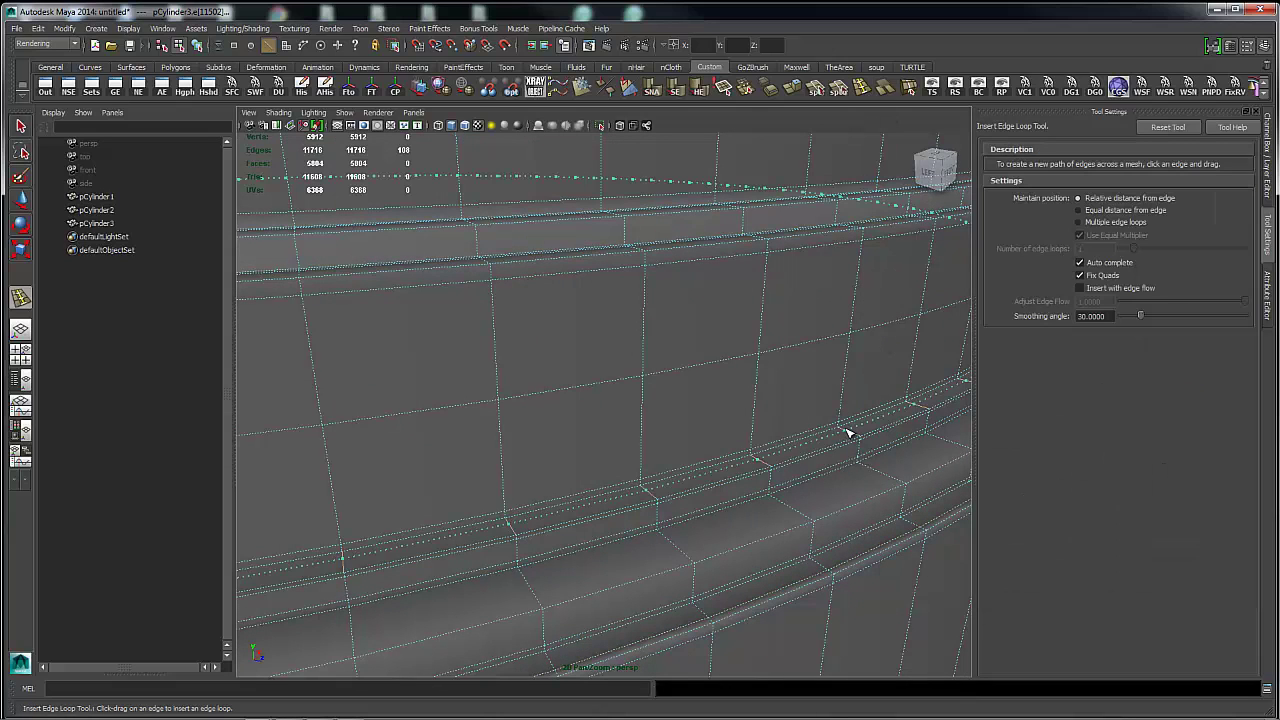
{"action": "left_click", "coordinate": [850, 432]}
{"action": "left_click_drag", "start_coordinate": [856, 436], "coordinate": [860, 437]}
Preview the base with smoothing in object mode and examine the moulding and lower panel corners.
{"action": "key", "text": "3"}
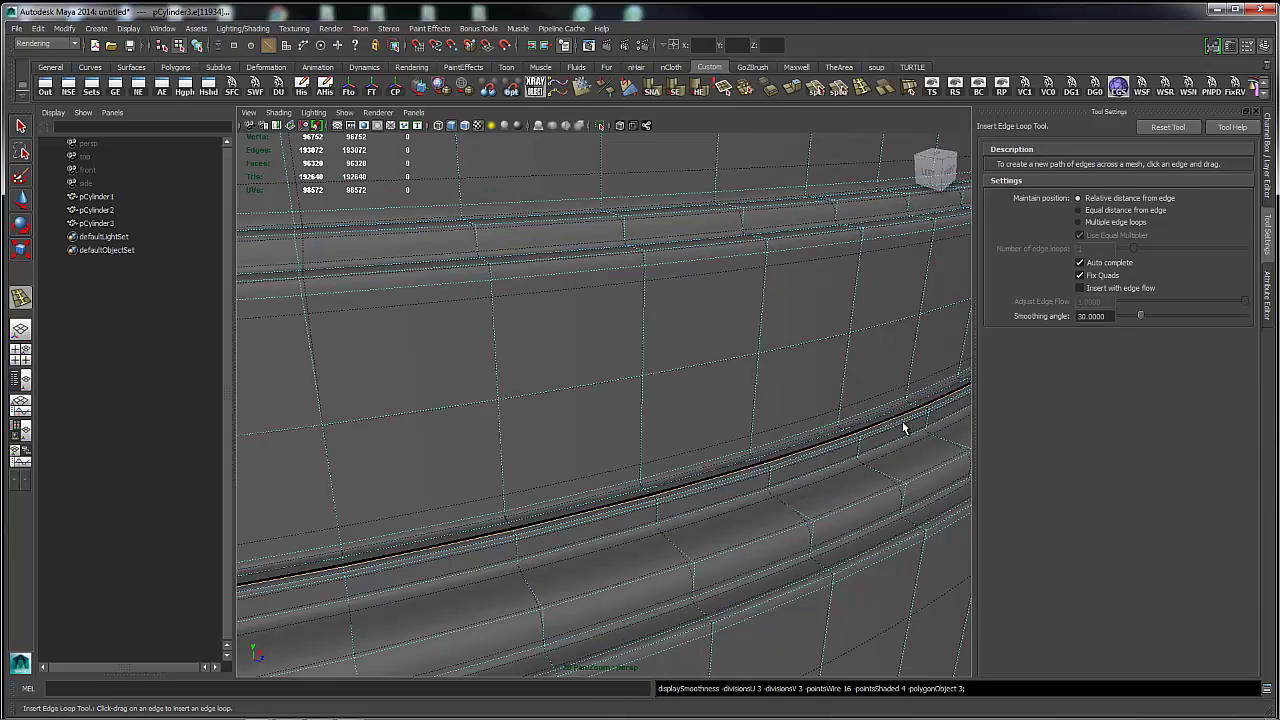
{"action": "key", "text": "q"}
{"action": "right_click_drag", "start_coordinate": [903, 426], "coordinate": [752, 419]}
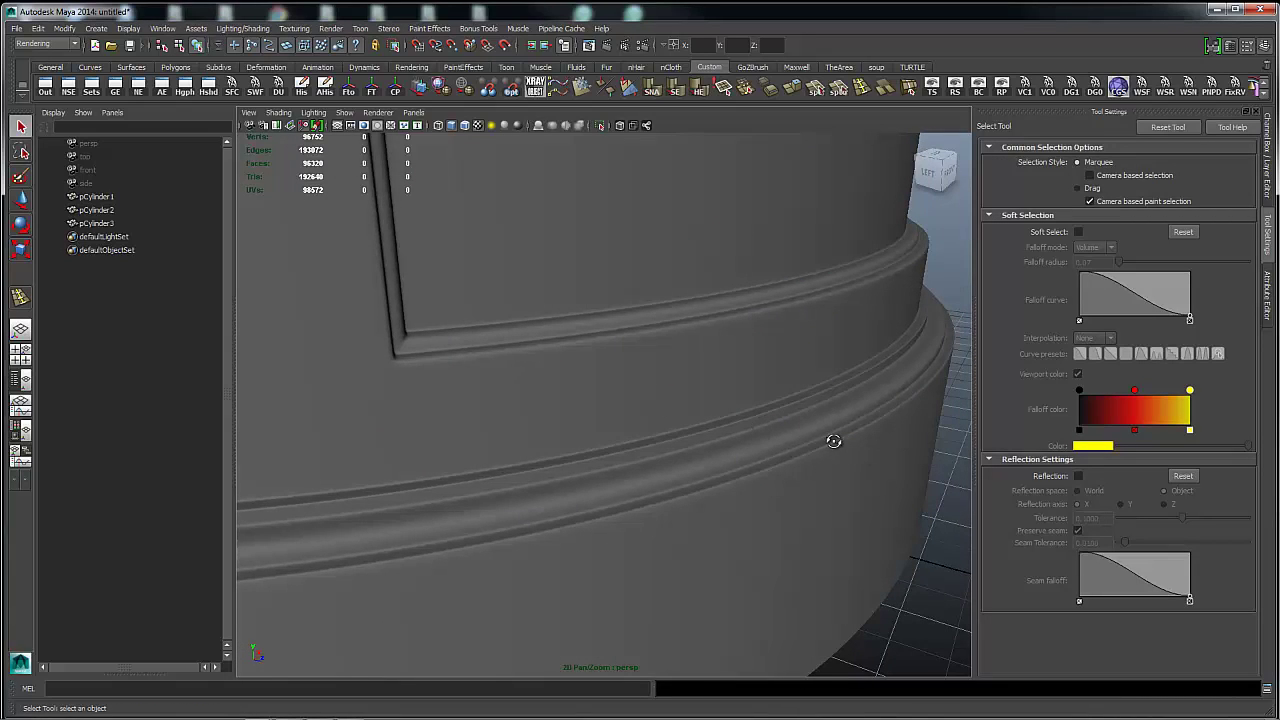
{"action": "left_click_drag", "start_coordinate": [833, 441], "coordinate": [776, 470], "text": "alt"}
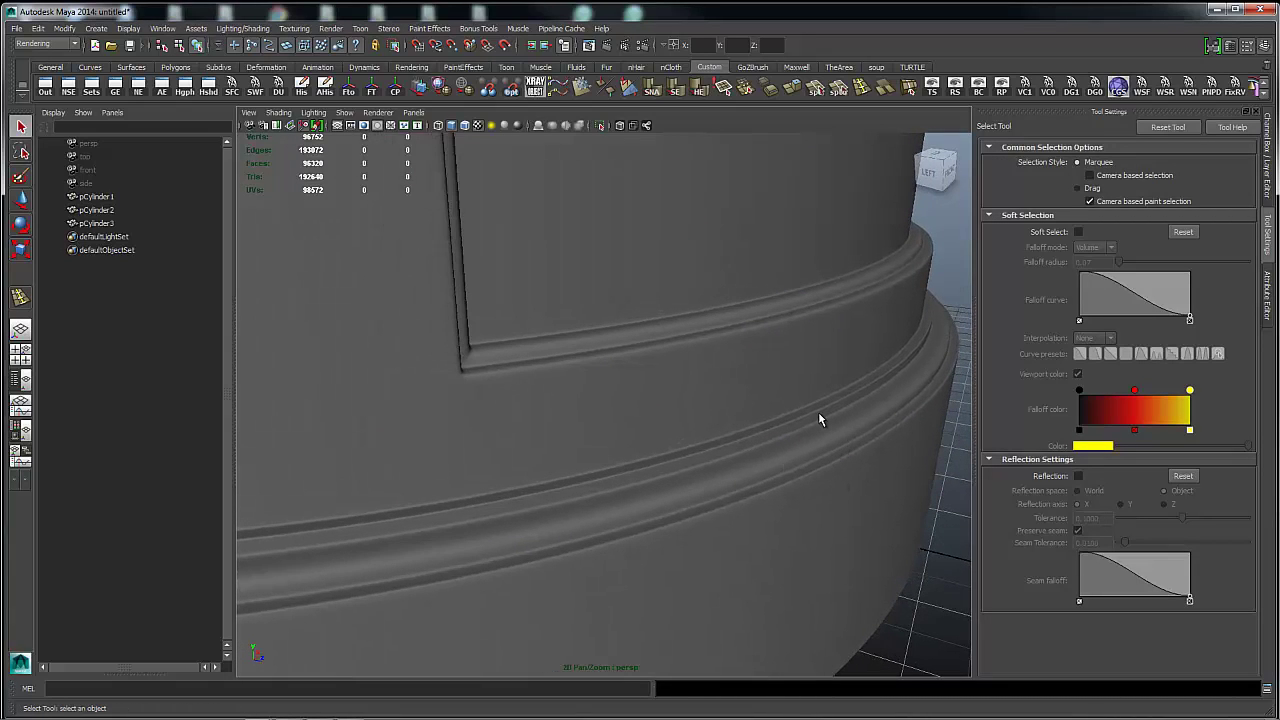
{"action": "left_click_drag", "start_coordinate": [870, 484], "coordinate": [572, 420], "text": "alt"}
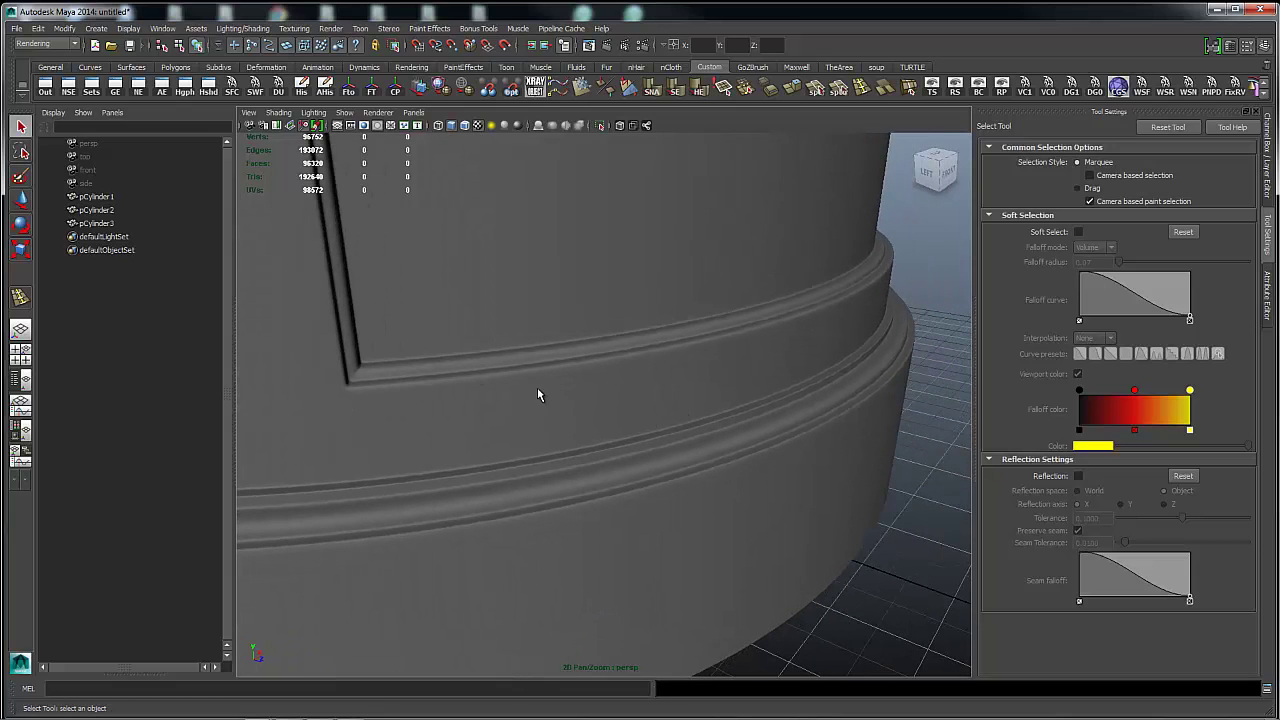
{"action": "left_click_drag", "start_coordinate": [482, 390], "coordinate": [522, 404], "text": "alt"}
{"action": "mouse_move", "coordinate": [558, 452]}
{"action": "left_mouse_down", "text": "alt"}
{"action": "mouse_move", "coordinate": [611, 466]}
{"action": "mouse_move", "coordinate": [475, 463]}
{"action": "mouse_move", "coordinate": [714, 466]}
{"action": "mouse_move", "coordinate": [551, 466]}
{"action": "mouse_move", "coordinate": [574, 467]}
{"action": "mouse_move", "coordinate": [576, 449]}
{"action": "left_mouse_up", "text": "alt"}
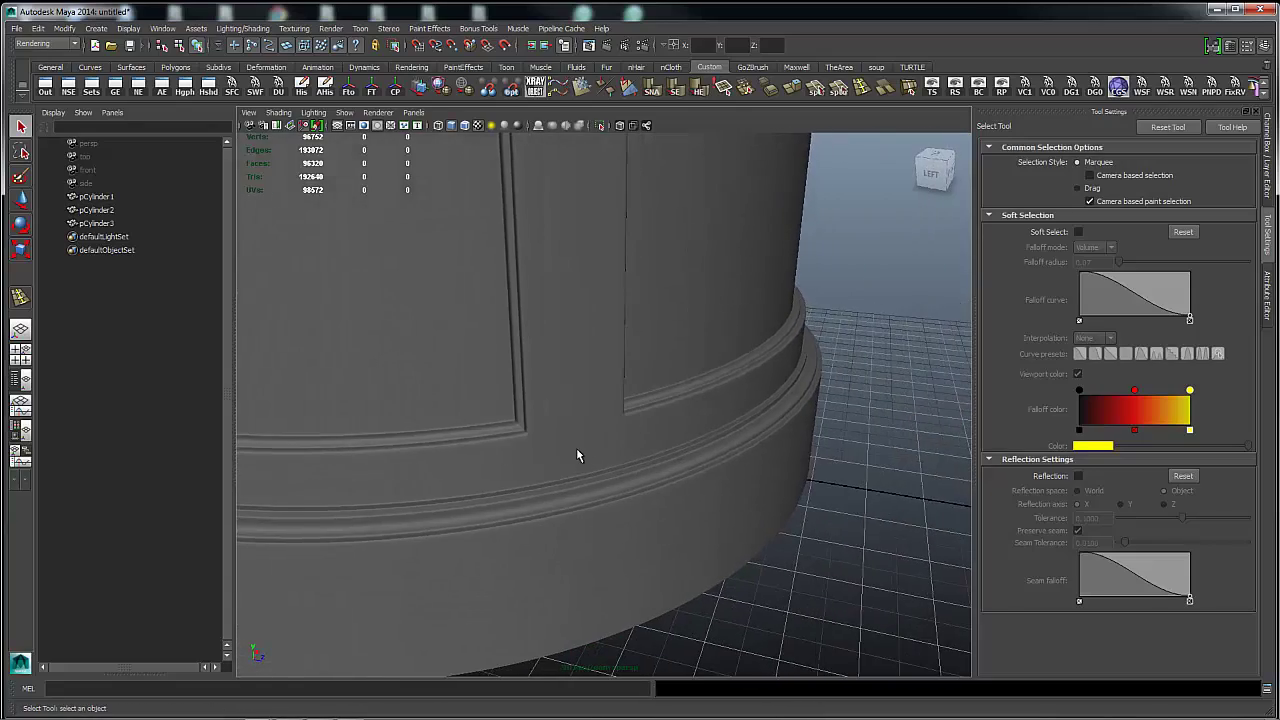
Return the base to the unsmoothed display and examine its wireframe around the panel corners and moulding.
{"action": "left_click", "coordinate": [576, 449]}
{"action": "right_click_drag", "start_coordinate": [420, 451], "coordinate": [704, 445], "text": "alt"}
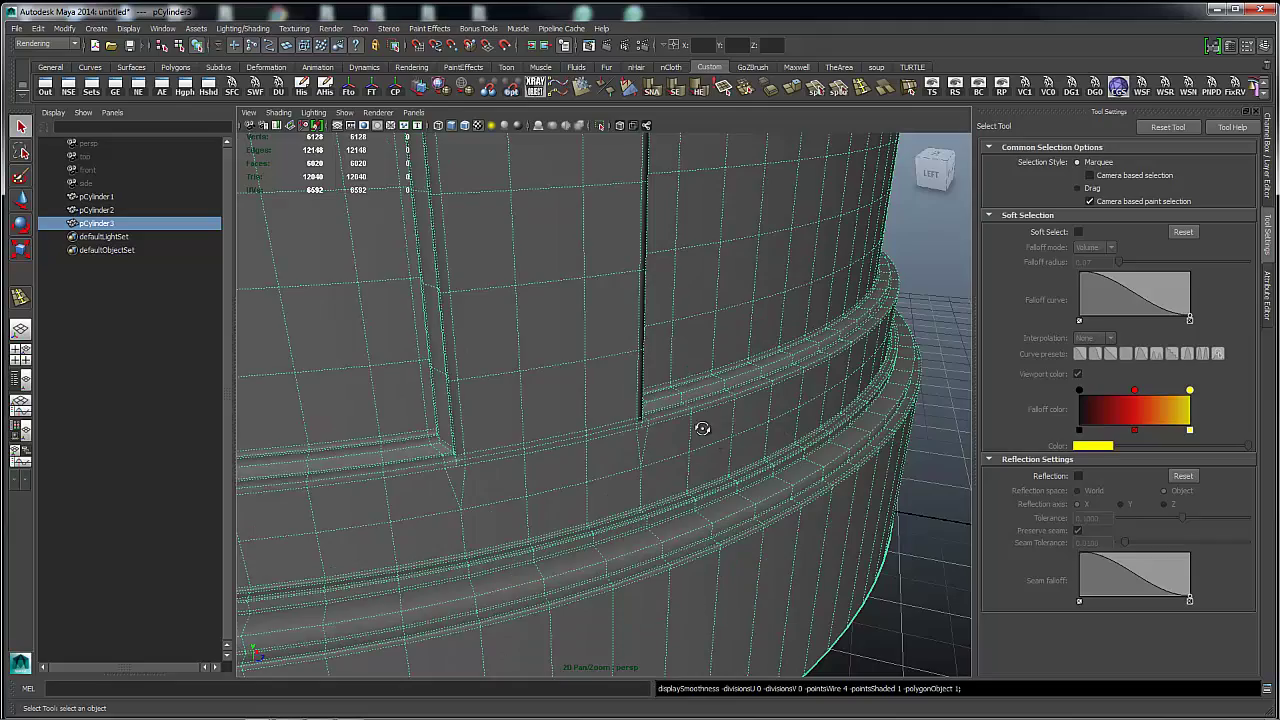
{"action": "left_click_drag", "start_coordinate": [697, 426], "coordinate": [810, 393], "text": "alt"}
{"action": "left_click_drag", "start_coordinate": [452, 428], "coordinate": [734, 434], "text": "alt"}
{"action": "mouse_move", "coordinate": [494, 430]}
{"action": "left_mouse_down", "text": "alt"}
{"action": "mouse_move", "coordinate": [523, 420]}
{"action": "mouse_move", "coordinate": [500, 426]}
{"action": "left_mouse_up", "text": "alt"}
{"action": "right_click_drag", "start_coordinate": [582, 418], "coordinate": [663, 446], "text": "alt"}
{"action": "middle_click_drag", "start_coordinate": [663, 446], "coordinate": [573, 470], "text": "alt"}
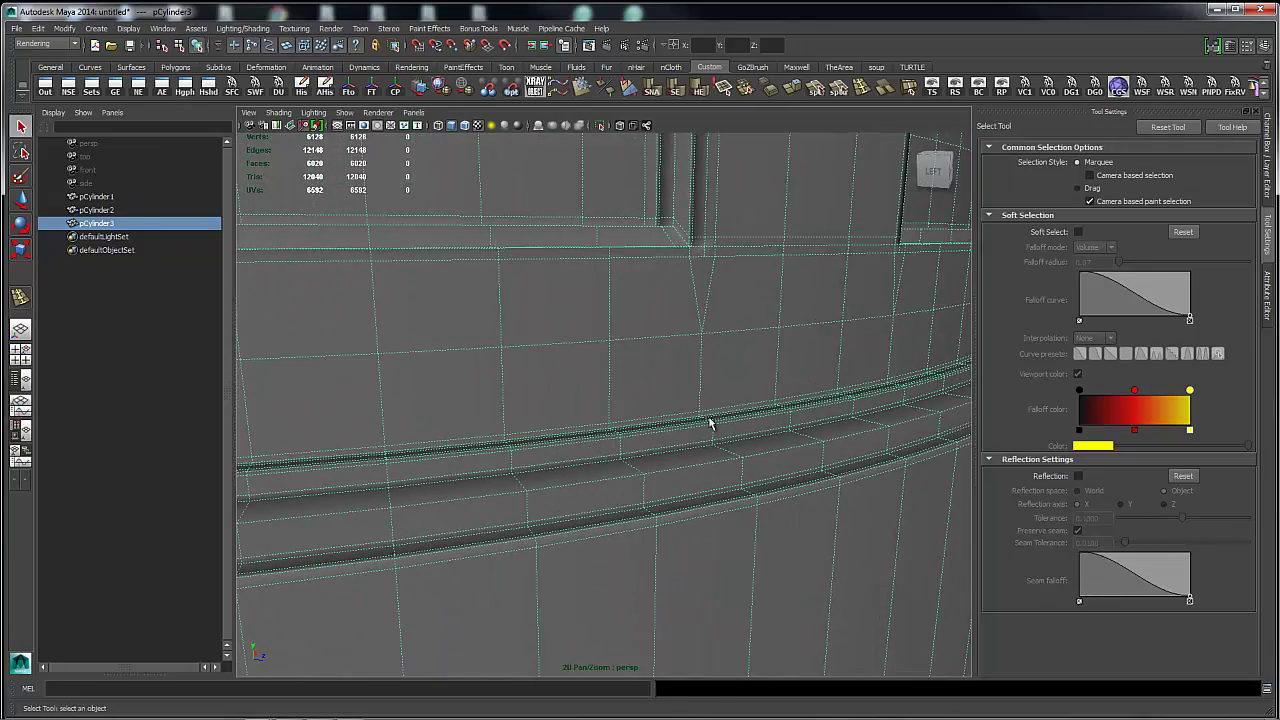
{"action": "left_click_drag", "start_coordinate": [709, 423], "coordinate": [788, 543], "text": "alt"}
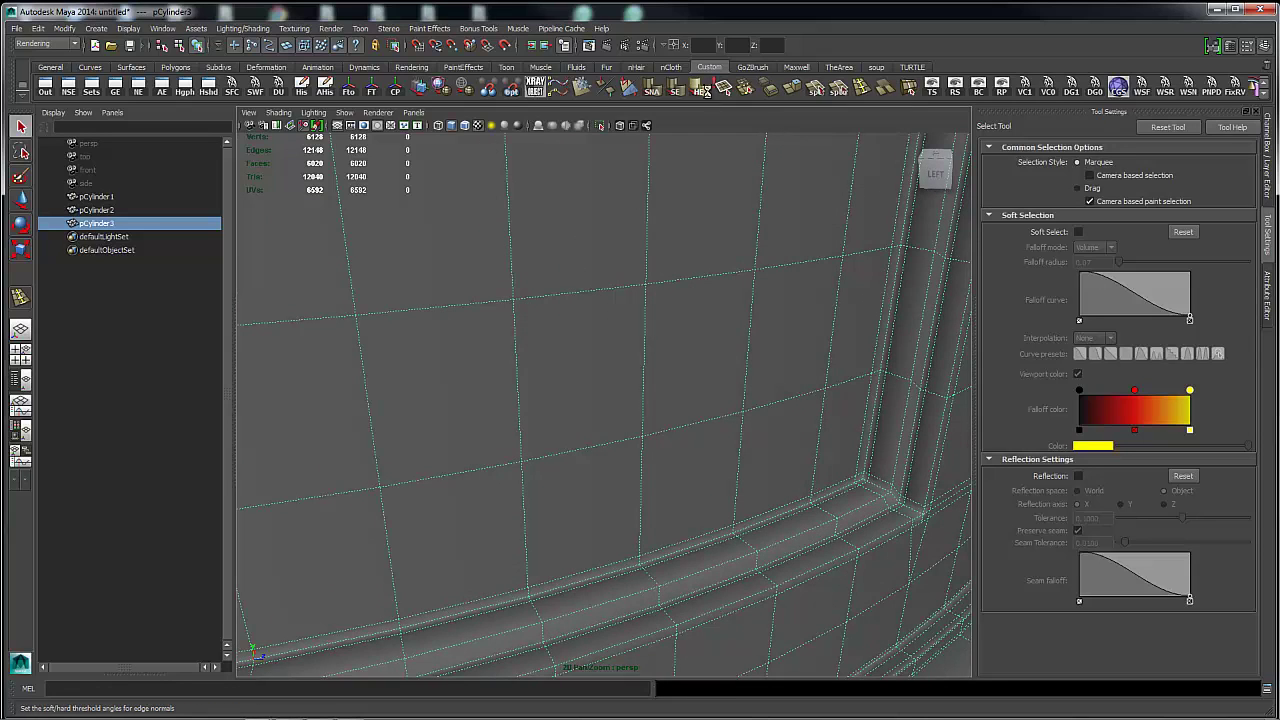
Harden the edge normals of the whole base and examine the supporting loops around the panel border.
{"action": "left_click", "coordinate": [703, 88]}
{"action": "left_click_drag", "start_coordinate": [868, 380], "coordinate": [727, 447], "text": "alt"}
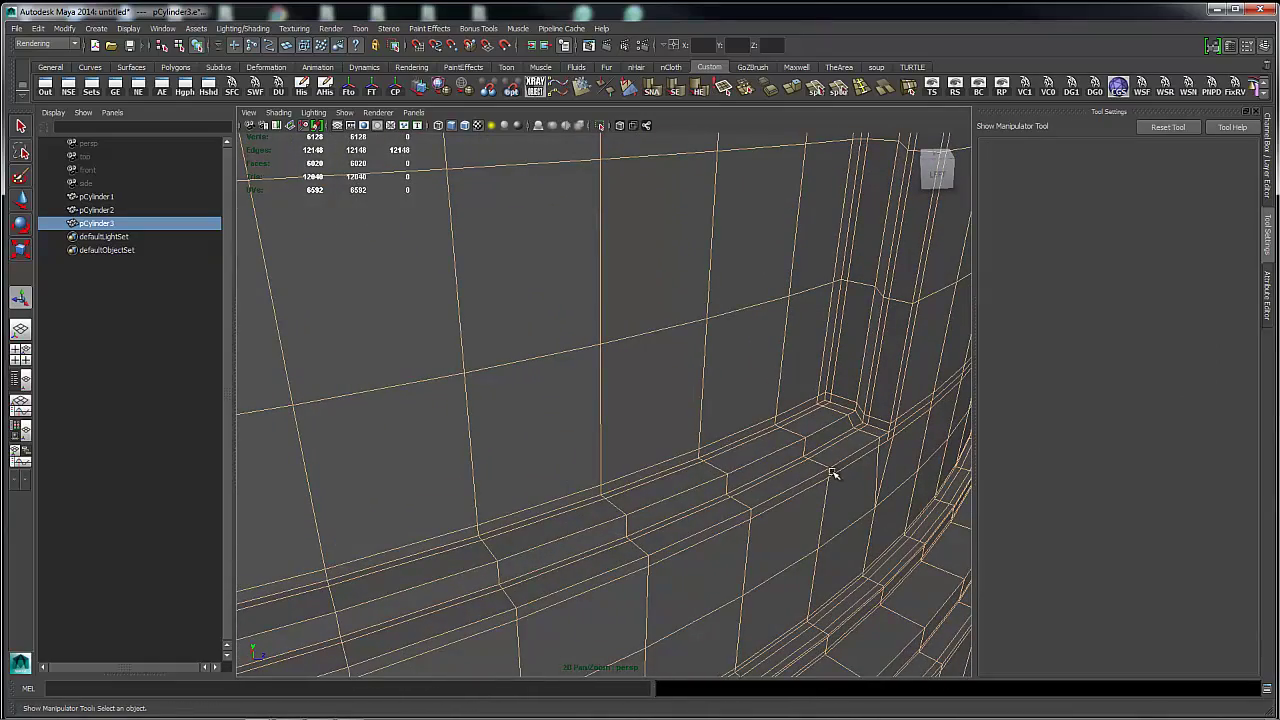
{"action": "left_click_drag", "start_coordinate": [897, 411], "coordinate": [666, 331], "text": "alt"}
{"action": "middle_click_drag", "start_coordinate": [666, 331], "coordinate": [1085, 628], "text": "alt"}
{"action": "left_click_drag", "start_coordinate": [571, 398], "coordinate": [594, 397], "text": "alt"}
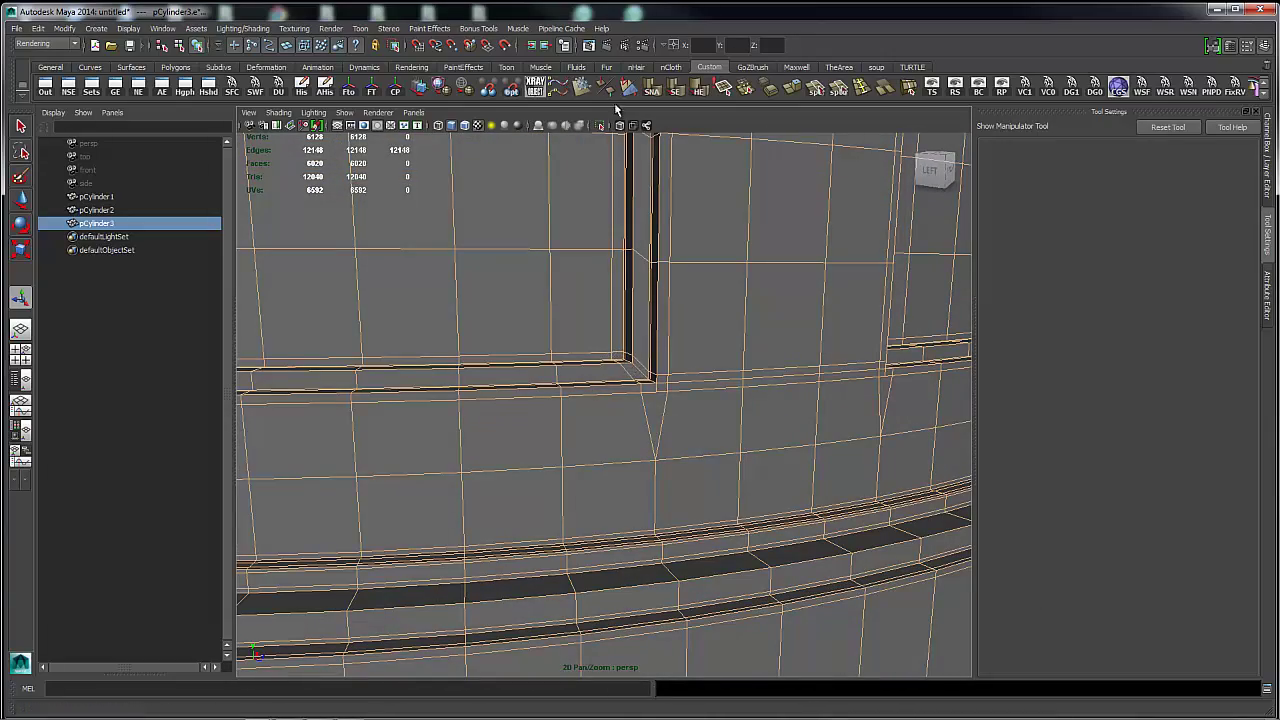
{"action": "right_click_drag", "start_coordinate": [808, 355], "coordinate": [674, 300], "text": "alt"}
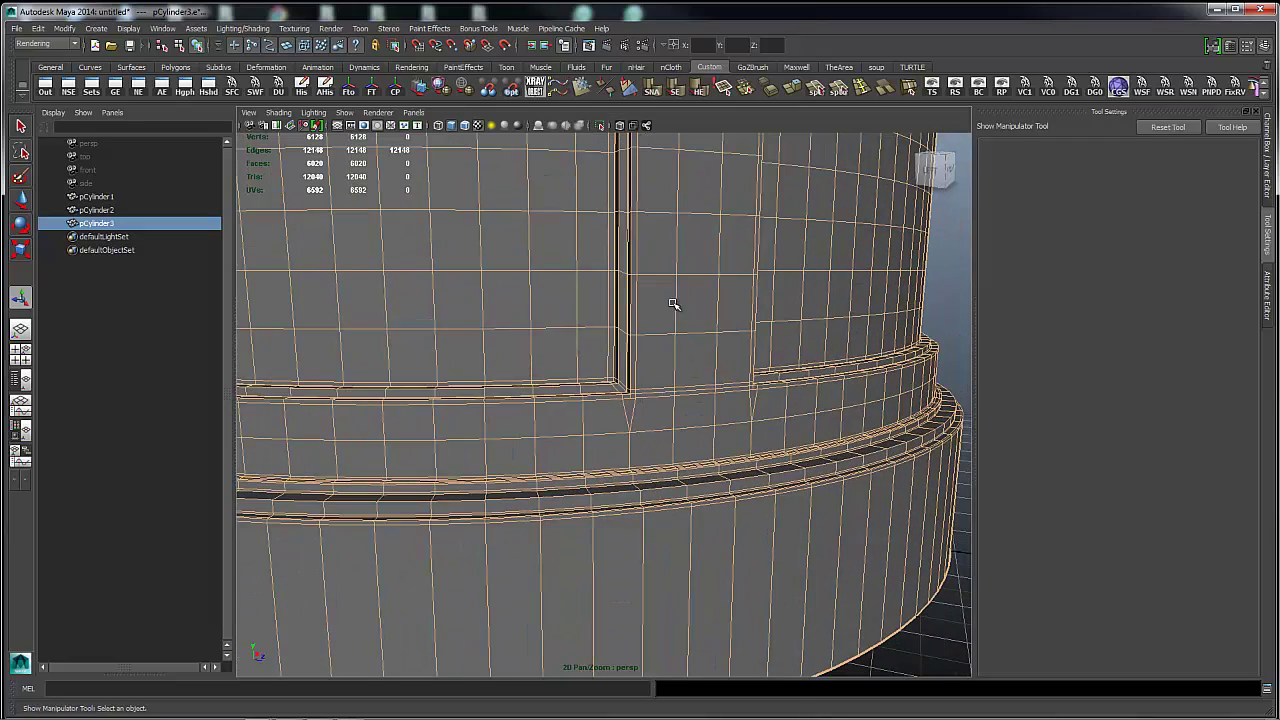
{"action": "middle_click_drag", "start_coordinate": [674, 300], "coordinate": [752, 568], "text": "alt"}
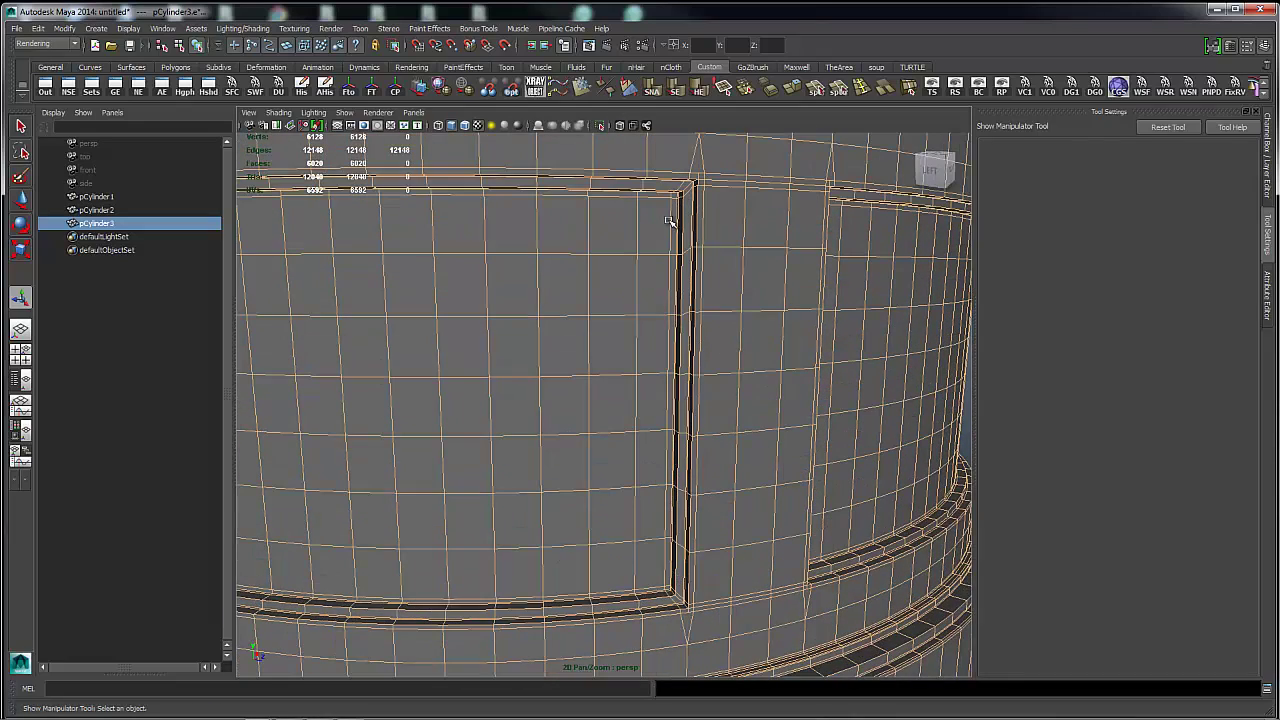
Select the vertical edge loop just inside the panel's side border and trace it to the lower corner.
{"action": "right_click_drag", "start_coordinate": [674, 222], "coordinate": [679, 229]}
{"action": "double_click", "coordinate": [679, 229]}
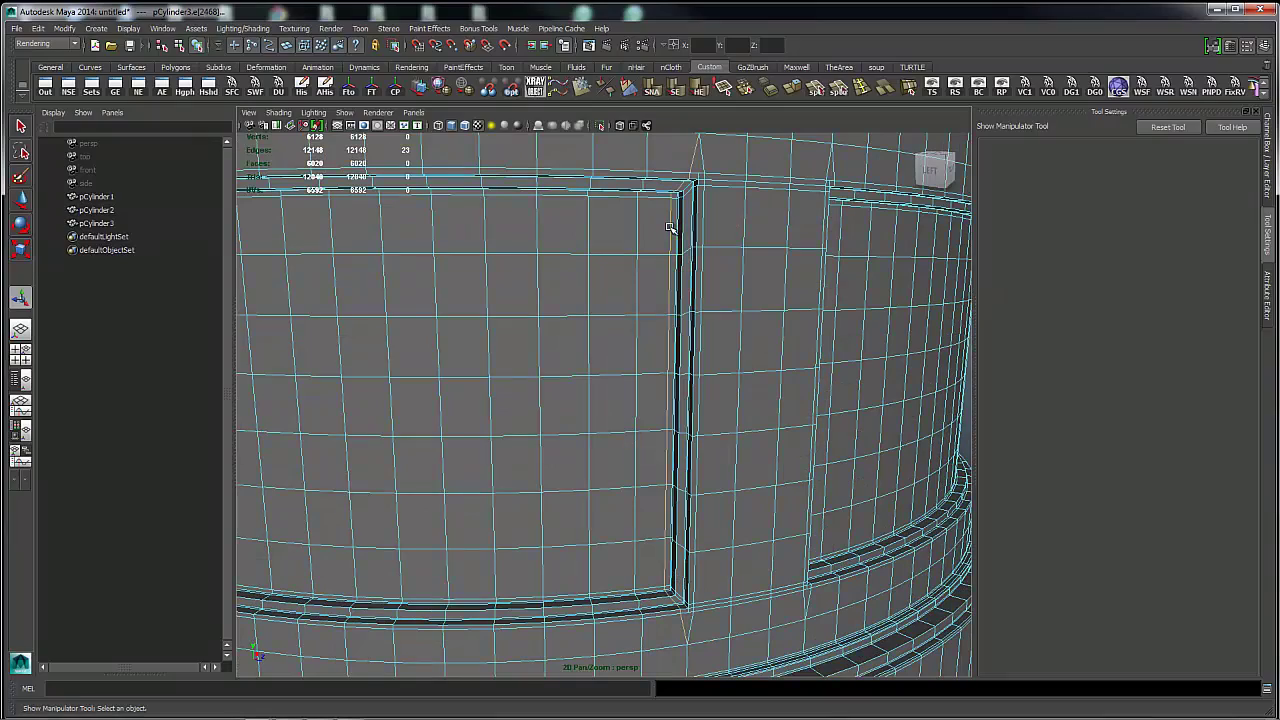
{"action": "right_click_drag", "start_coordinate": [863, 349], "coordinate": [780, 334], "text": "alt"}
{"action": "left_click_drag", "start_coordinate": [790, 336], "coordinate": [795, 305], "text": "alt"}
{"action": "middle_click_drag", "start_coordinate": [776, 297], "coordinate": [794, 180], "text": "alt"}
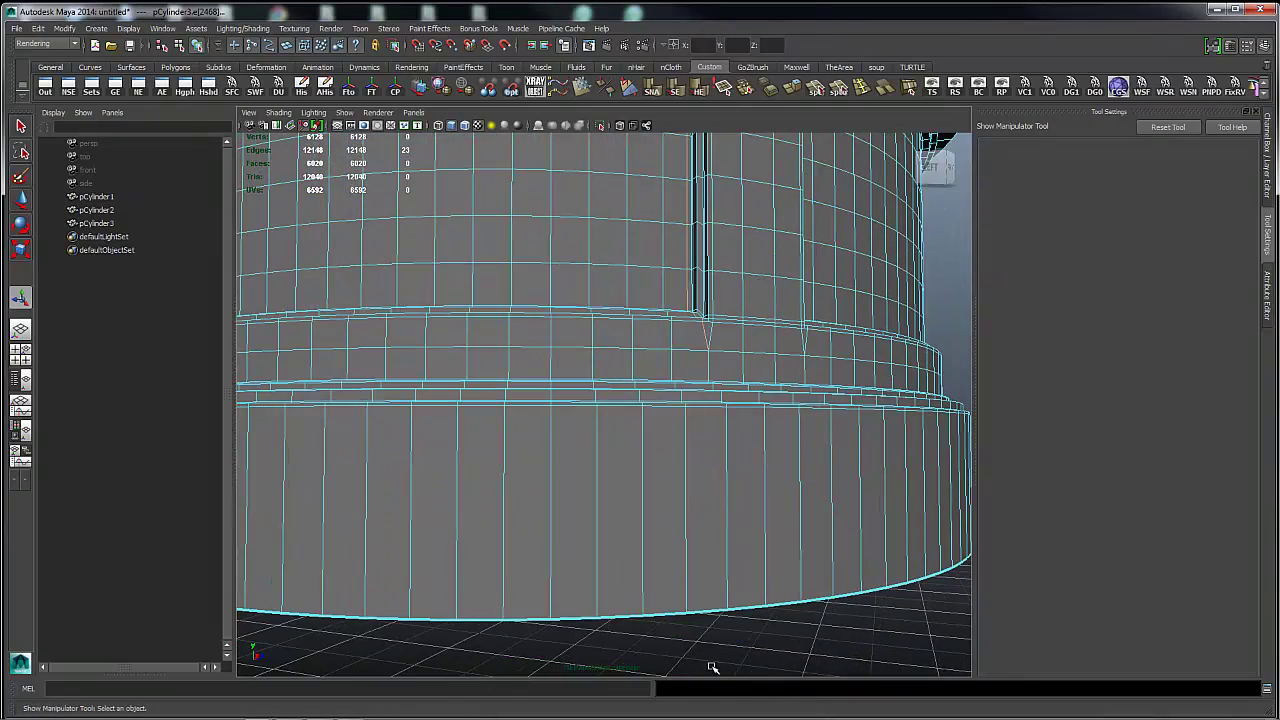
{"action": "left_click_drag", "start_coordinate": [785, 492], "coordinate": [663, 489], "text": "alt"}
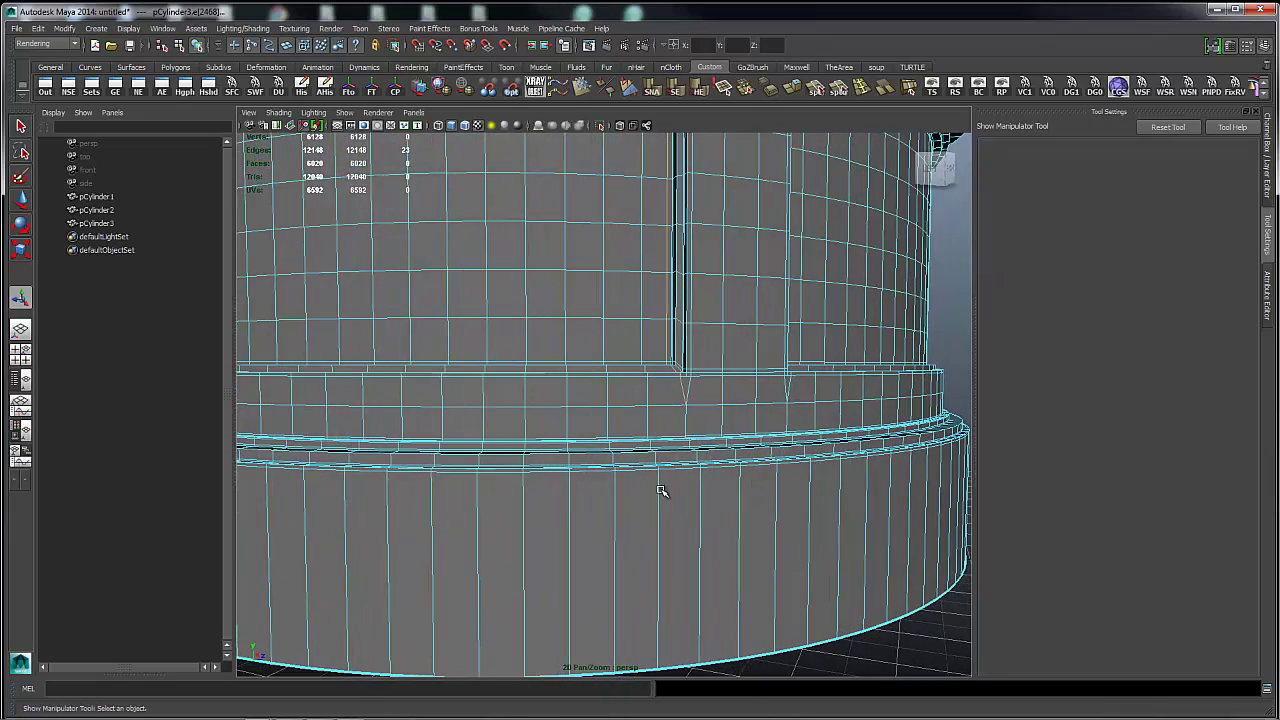
{"action": "right_click_drag", "start_coordinate": [663, 489], "coordinate": [1015, 489], "text": "alt"}
{"action": "middle_click_drag", "start_coordinate": [838, 404], "coordinate": [652, 458]}
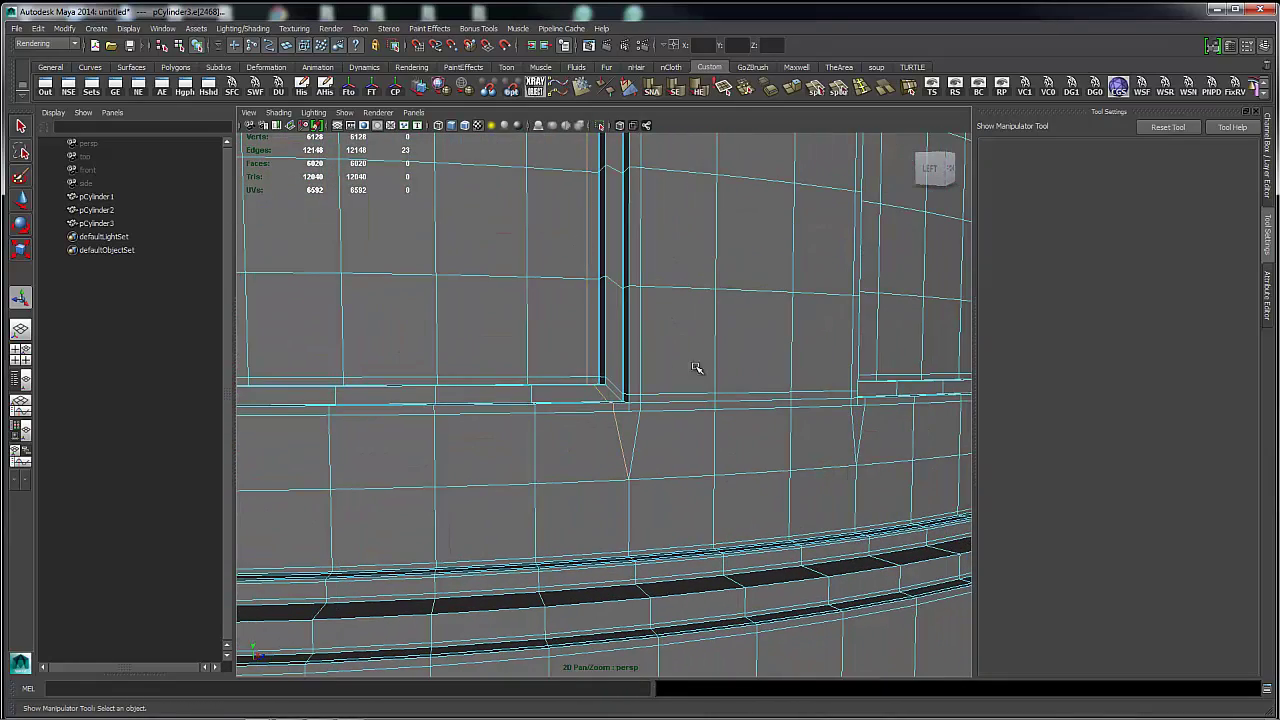
{"action": "middle_click_drag", "start_coordinate": [694, 366], "coordinate": [862, 490]}
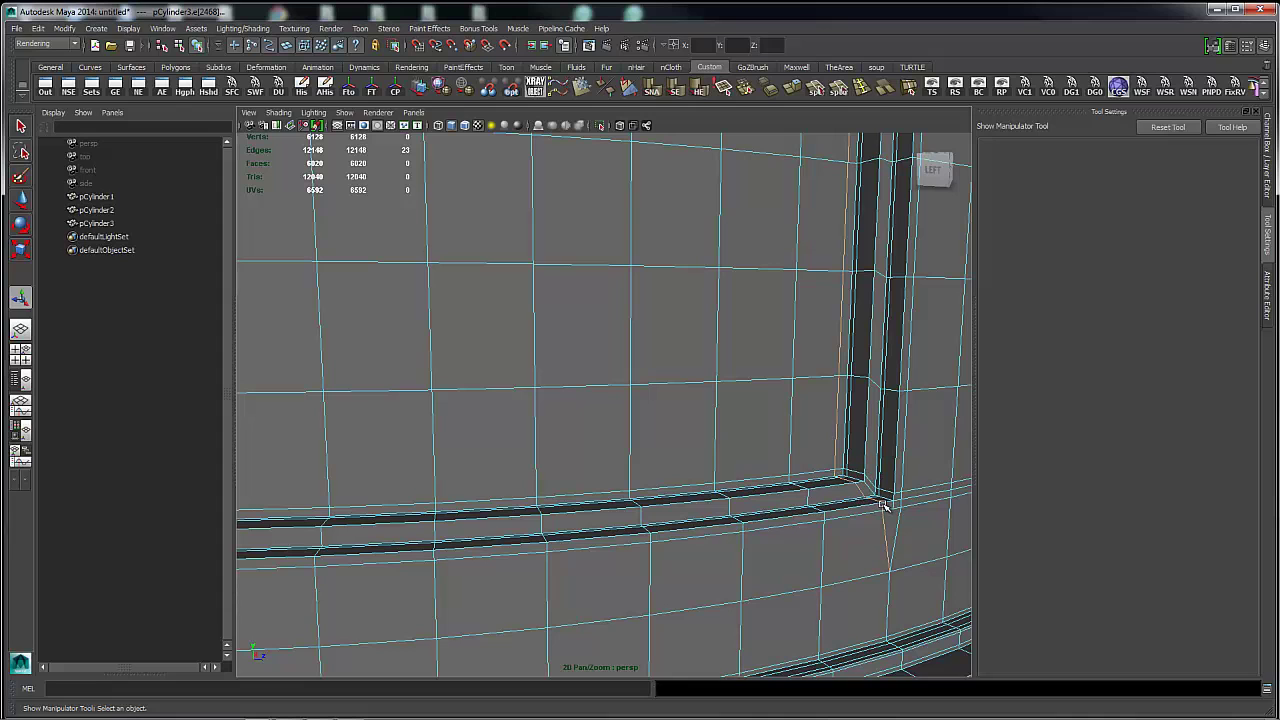
Split the narrow triangle below the panel's lower corner with a vertical edge from the horizontal border loop to the vertex beneath.
{"action": "left_click_drag", "start_coordinate": [934, 496], "coordinate": [714, 434], "text": "alt"}
{"action": "right_click_drag", "start_coordinate": [714, 434], "coordinate": [772, 309], "text": "alt"}
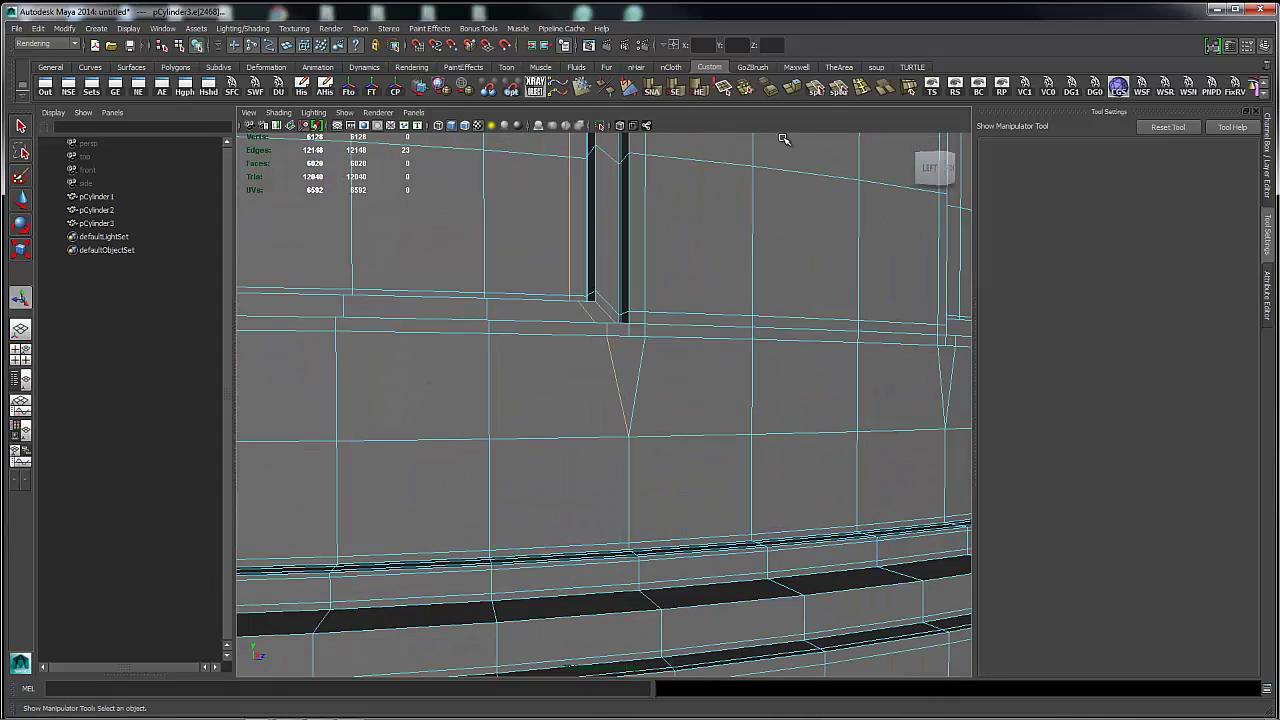
{"action": "left_click", "coordinate": [817, 88]}
{"action": "left_click", "coordinate": [624, 336]}
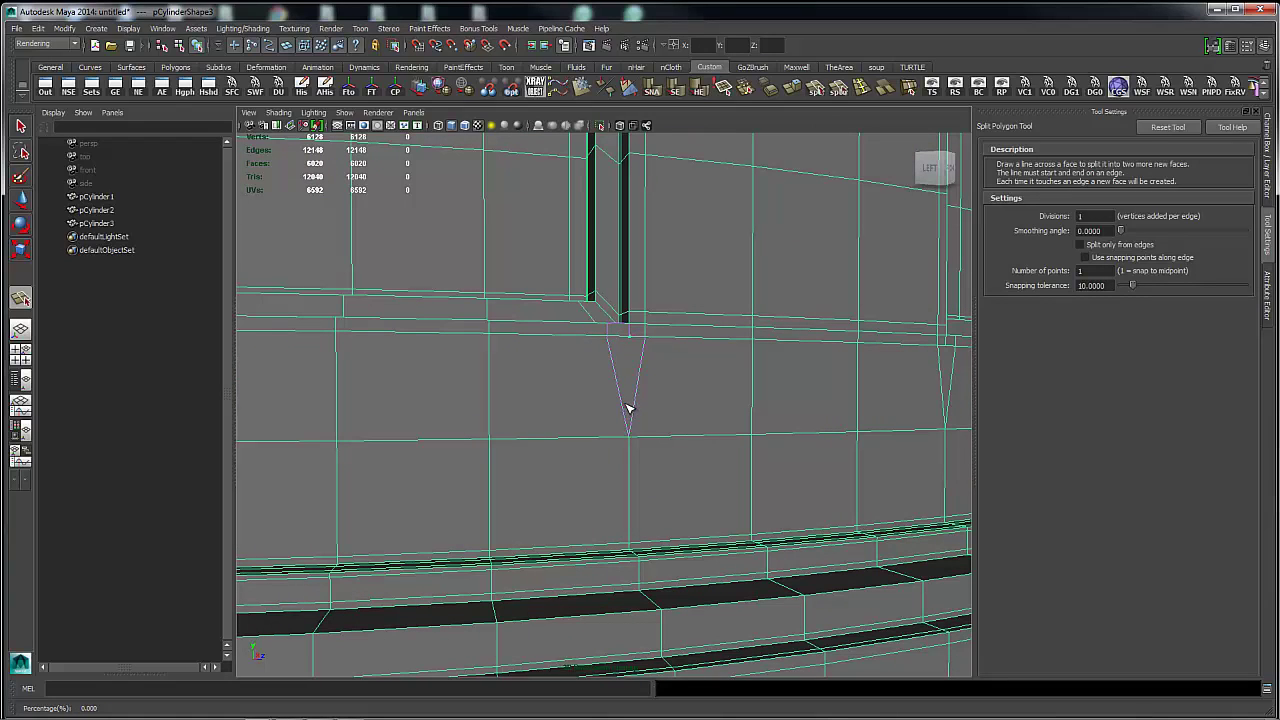
{"action": "left_click", "coordinate": [631, 434]}
{"action": "key", "text": "Return"}
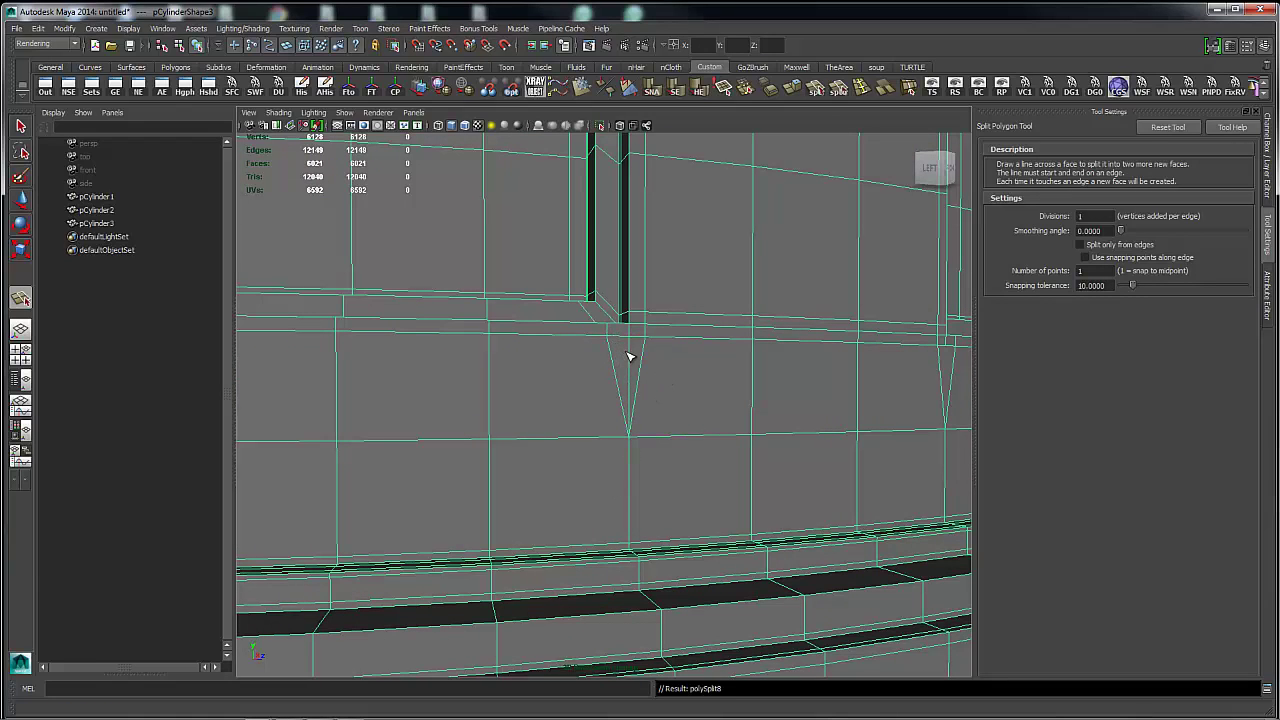
Delete the two diagonal edges flanking the vertical edge below the panel's lower corner.
{"action": "key", "text": "q"}
{"action": "right_click_drag", "start_coordinate": [622, 330], "coordinate": [607, 373]}
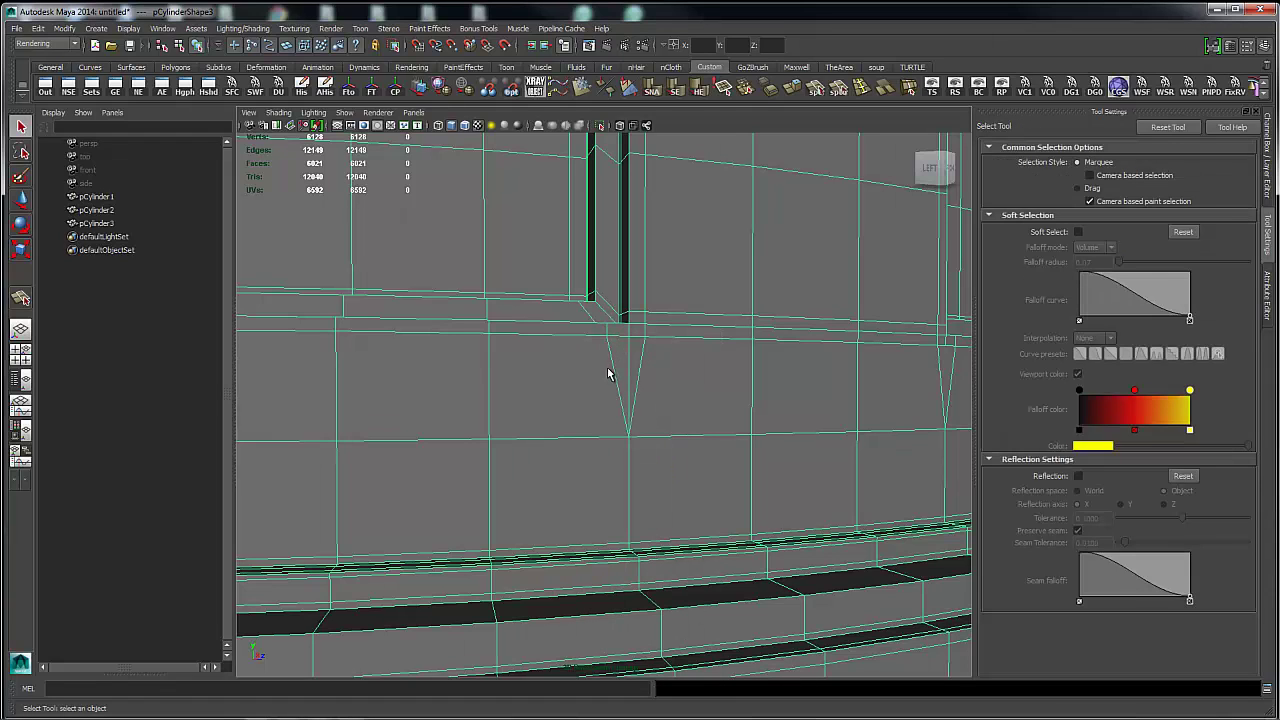
{"action": "left_click", "coordinate": [620, 372]}
{"action": "left_click", "coordinate": [642, 370], "text": "shift"}
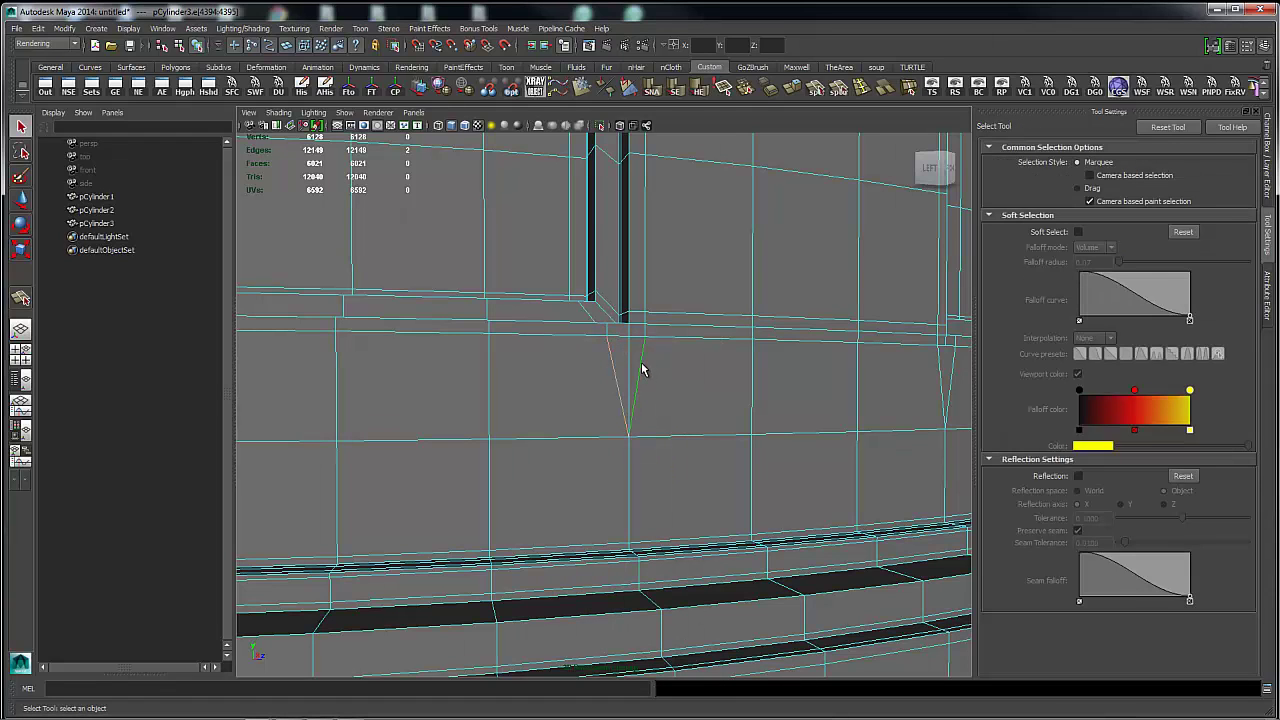
{"action": "right_click_drag", "start_coordinate": [643, 370], "coordinate": [615, 372], "text": "shift"}
{"action": "right_click_drag", "start_coordinate": [852, 354], "coordinate": [806, 351], "text": "alt"}
{"action": "left_click_drag", "start_coordinate": [806, 351], "coordinate": [783, 380], "text": "alt"}
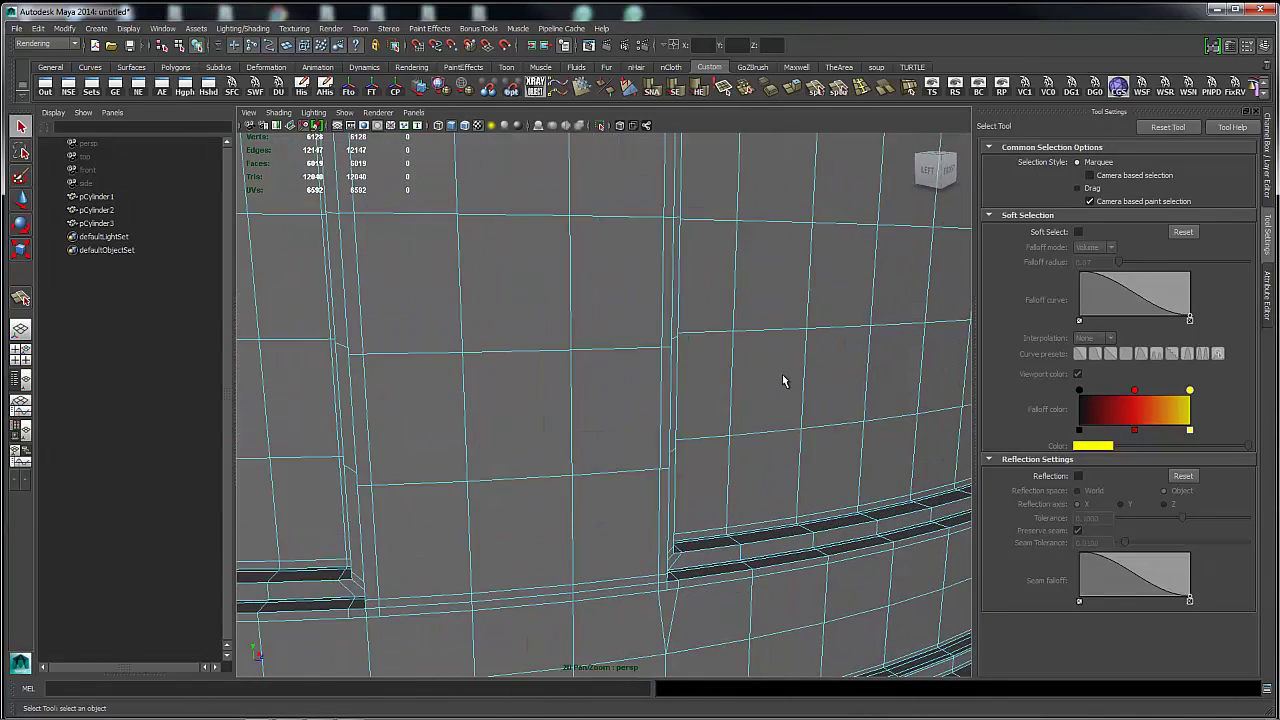
{"action": "right_click_drag", "start_coordinate": [783, 380], "coordinate": [614, 380], "text": "alt"}
{"action": "left_click_drag", "start_coordinate": [614, 380], "coordinate": [633, 271], "text": "alt"}
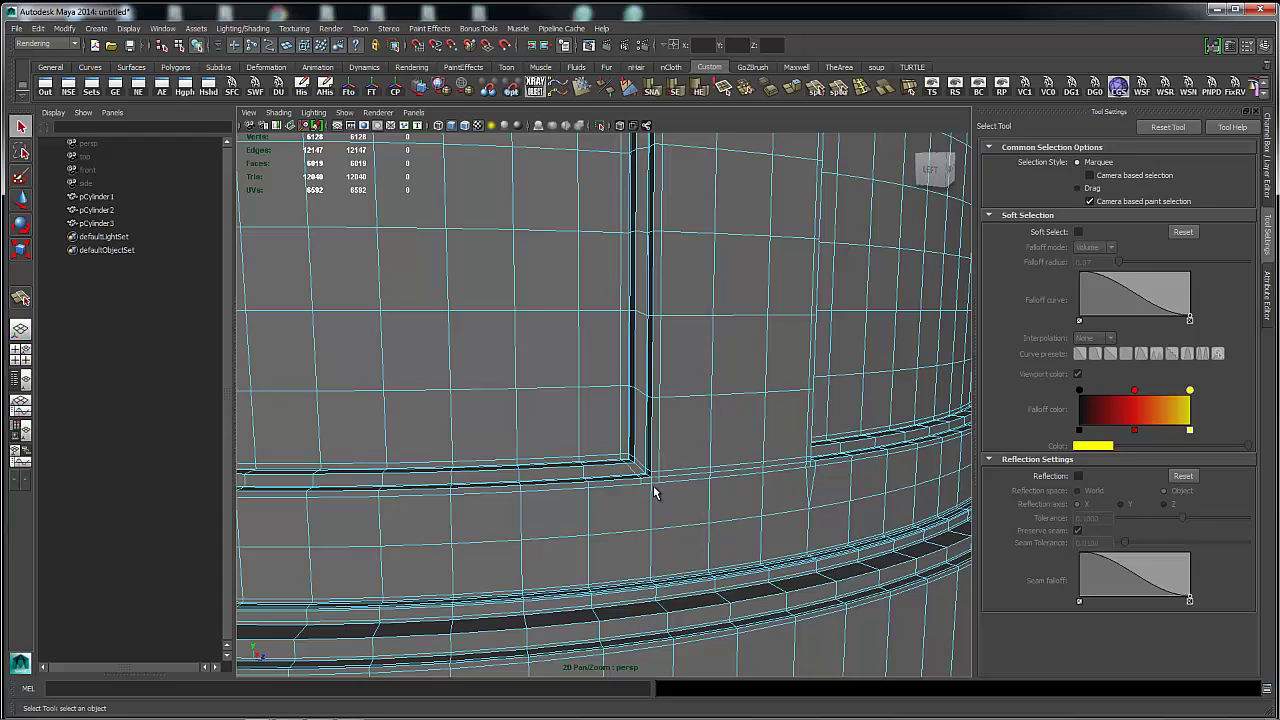
{"action": "left_click", "coordinate": [816, 88]}
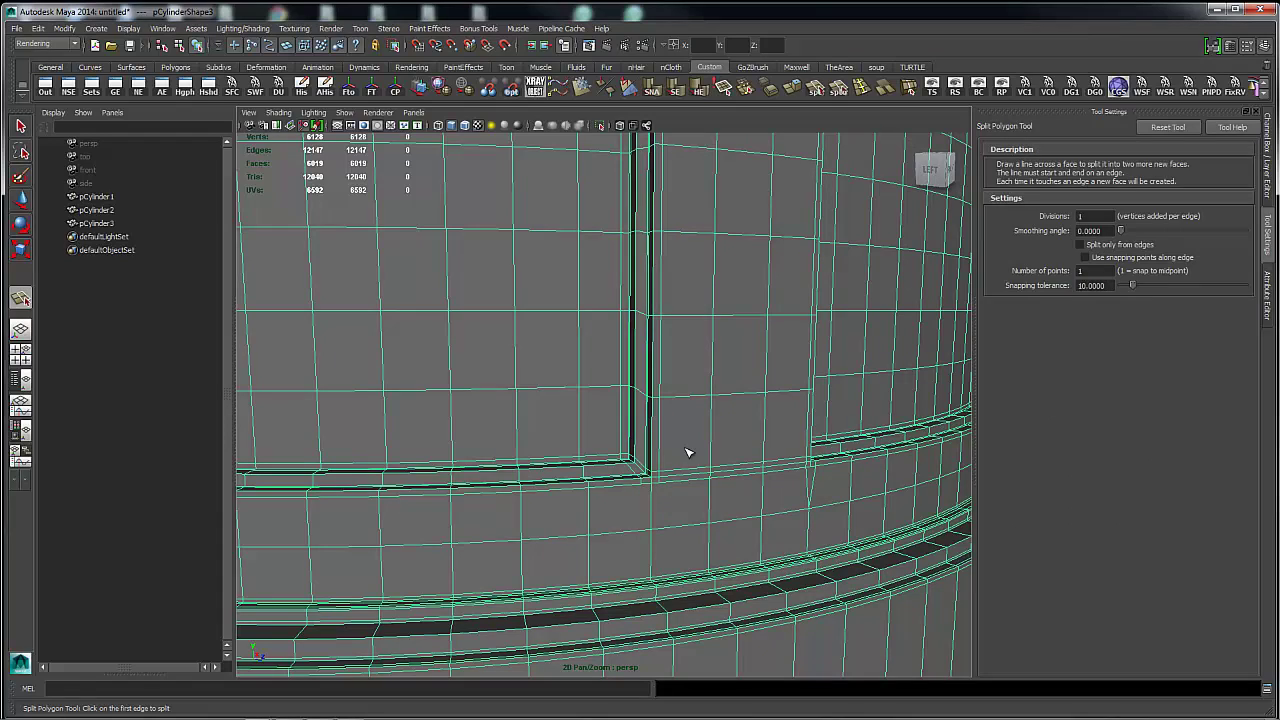
{"action": "left_click", "coordinate": [631, 490]}
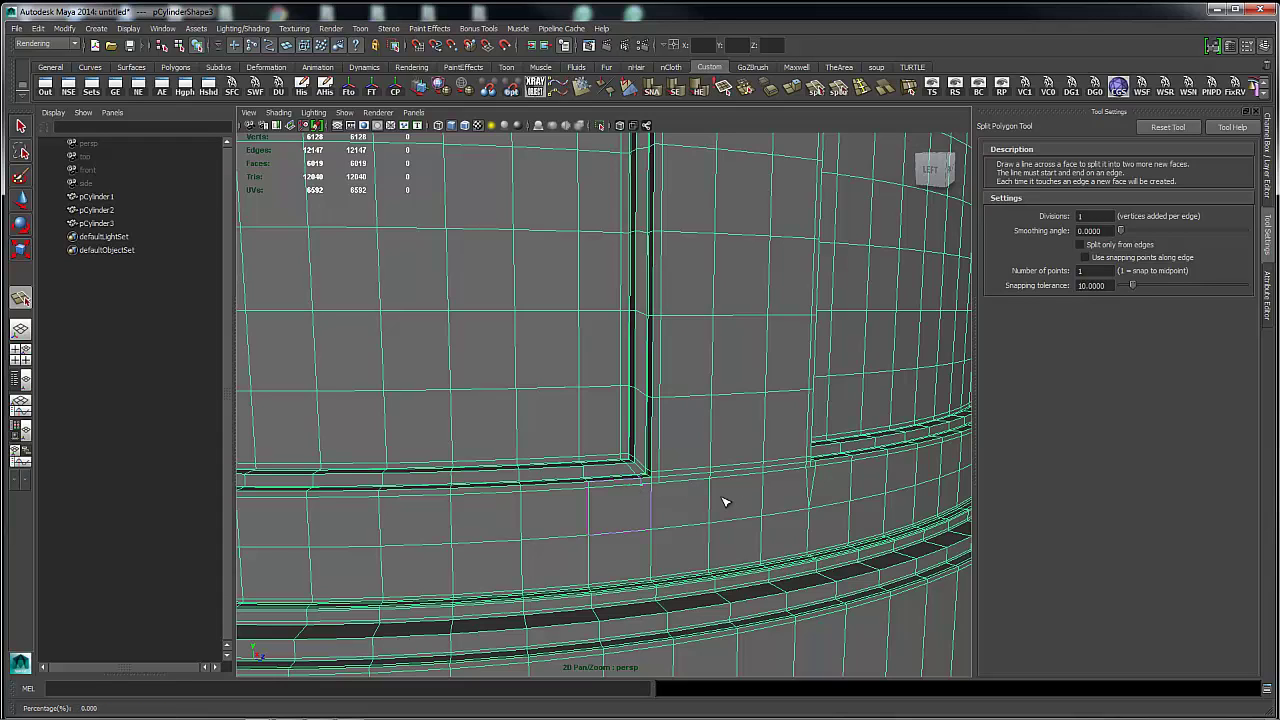
{"action": "left_click", "coordinate": [648, 533]}
{"action": "key", "text": "Return"}
Split the faces below the panel corner with two diagonal edges, joining both border loop ends to the vertex beneath in a V.
{"action": "right_click_drag", "start_coordinate": [549, 464], "coordinate": [869, 446], "text": "alt"}
{"action": "middle_click_drag", "start_coordinate": [795, 435], "coordinate": [731, 278], "text": "alt"}
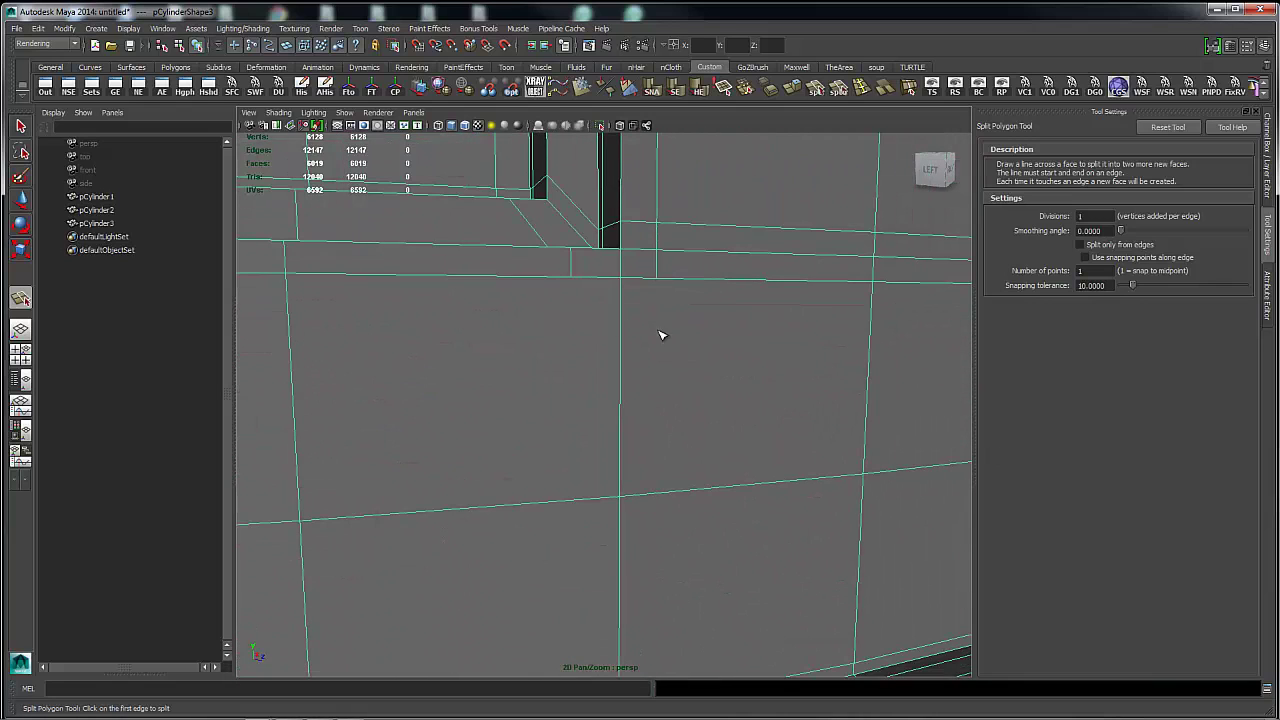
{"action": "scroll", "coordinate": [771, 346], "scroll_direction": "down", "scroll_amount": 2}
{"action": "left_click", "coordinate": [577, 312]}
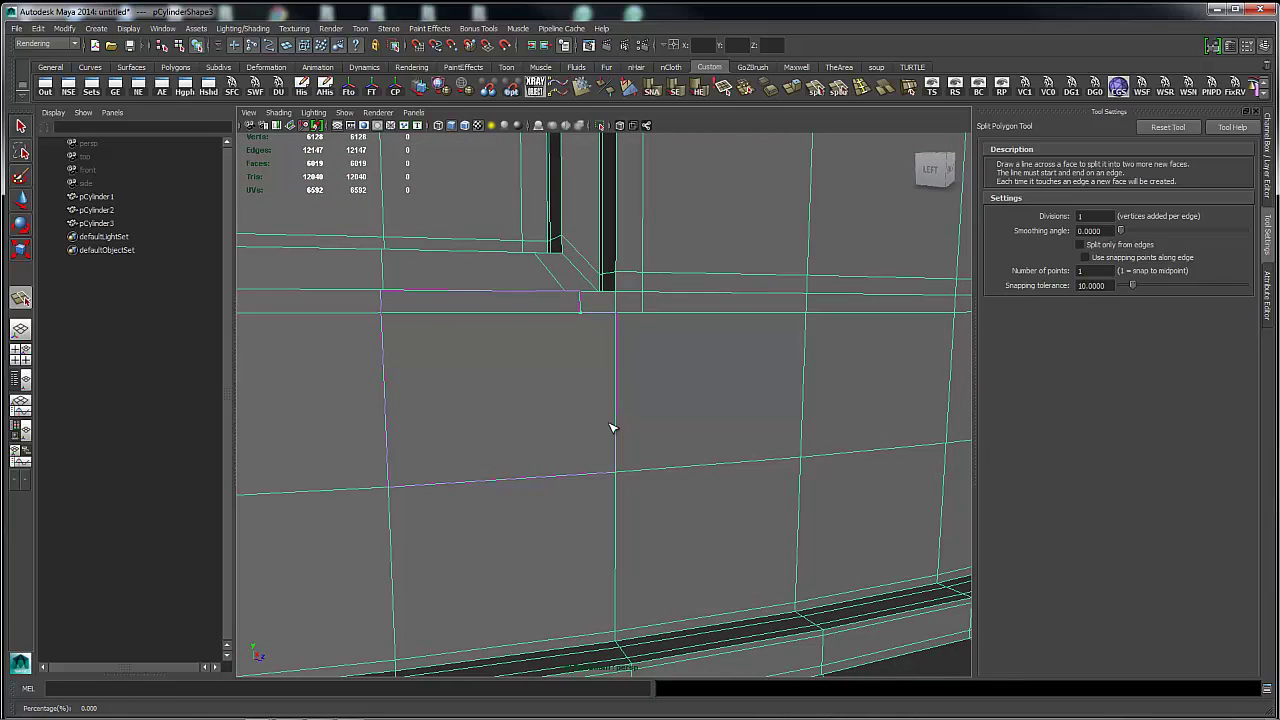
{"action": "left_click", "coordinate": [612, 474]}
{"action": "key", "text": "Return"}
{"action": "left_click", "coordinate": [648, 311]}
{"action": "key", "text": "Return"}
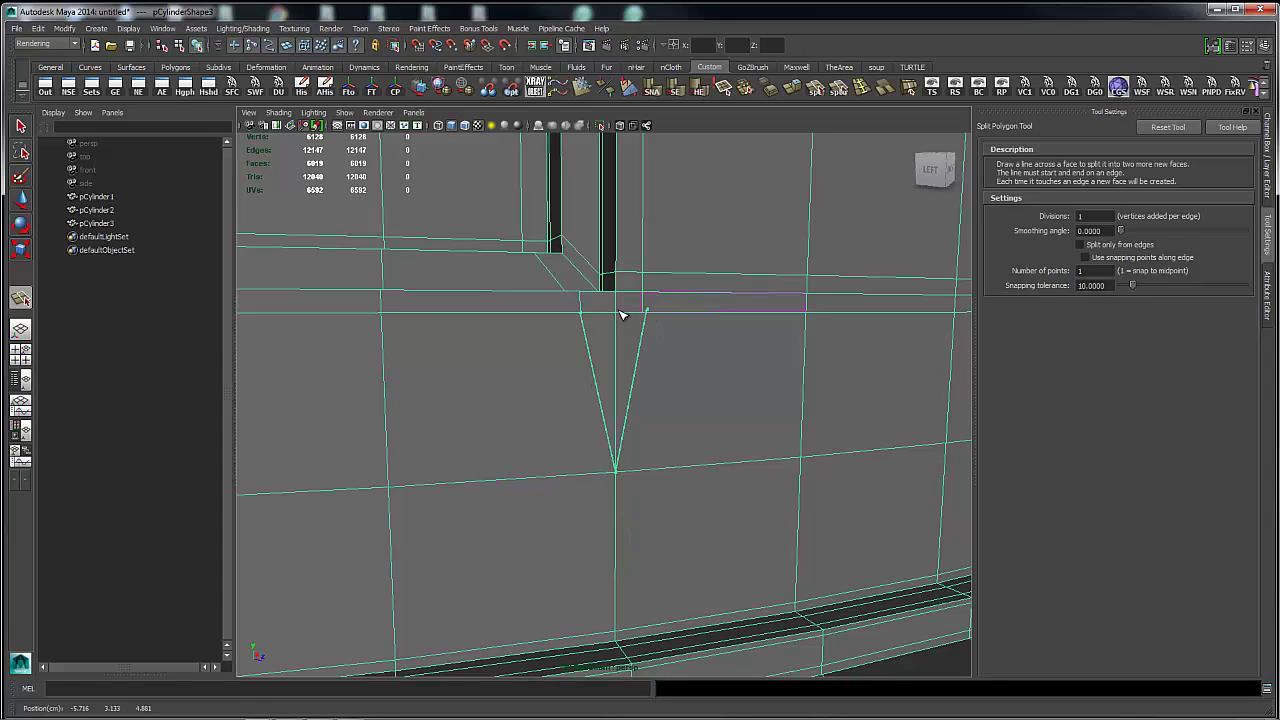
{"action": "key", "text": "ctrl+z"}
{"action": "left_click", "coordinate": [638, 318]}
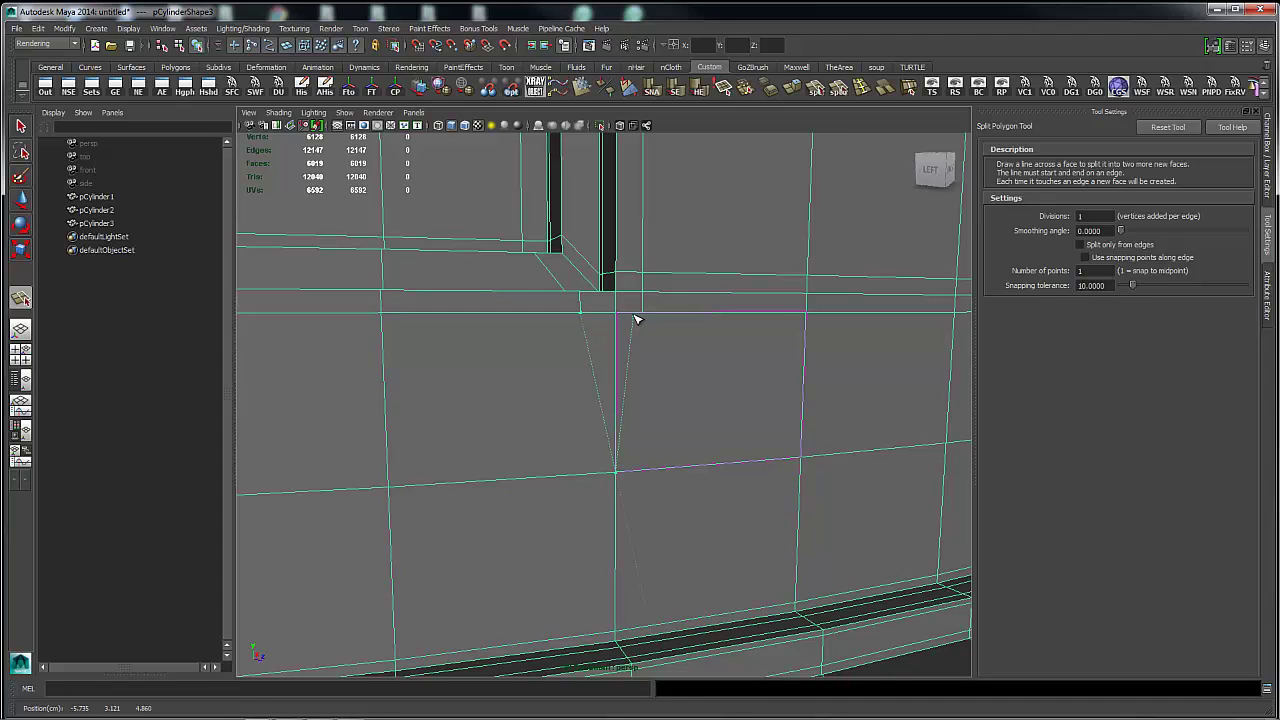
{"action": "key", "text": "ctrl+z"}
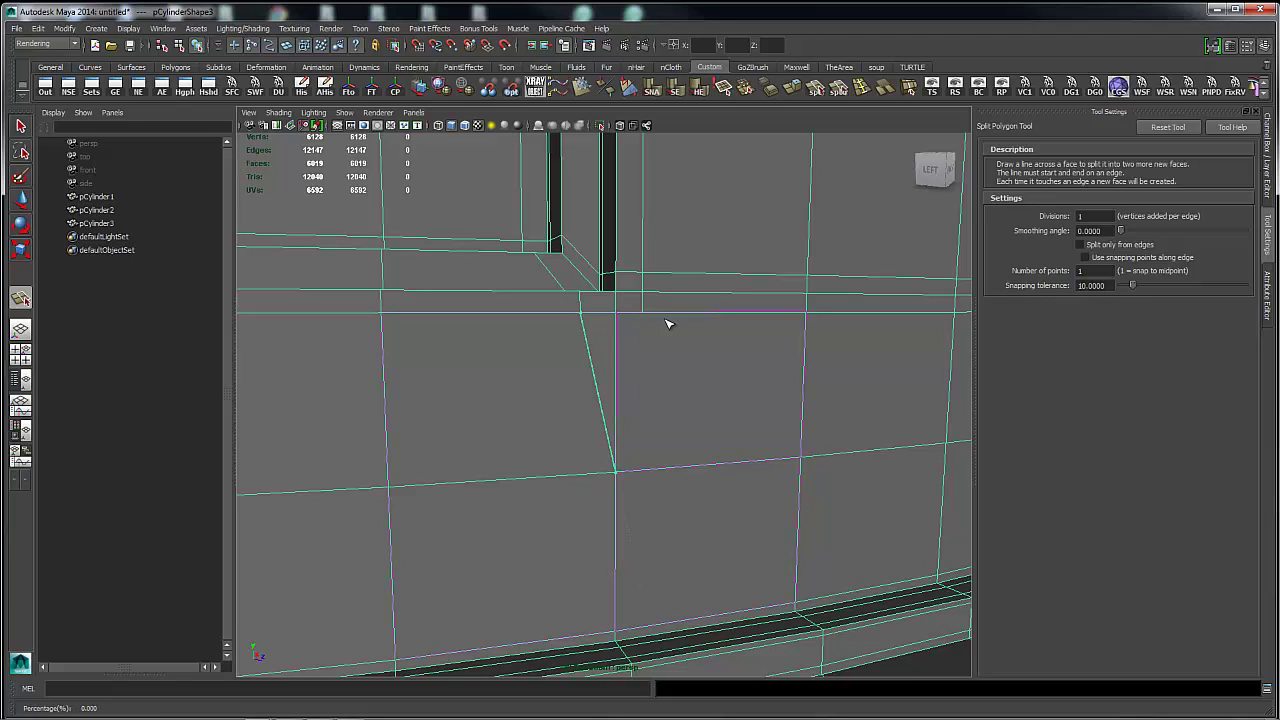
{"action": "left_click", "coordinate": [641, 315]}
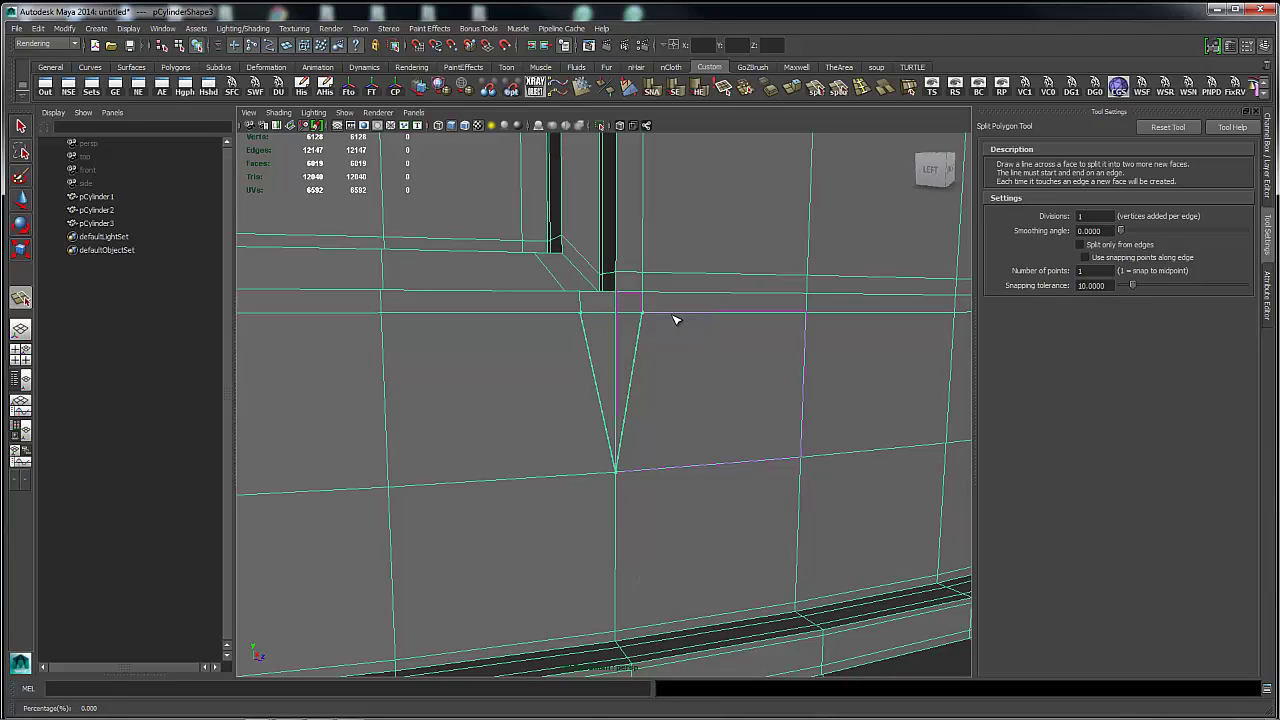
{"action": "key", "text": "Return"}
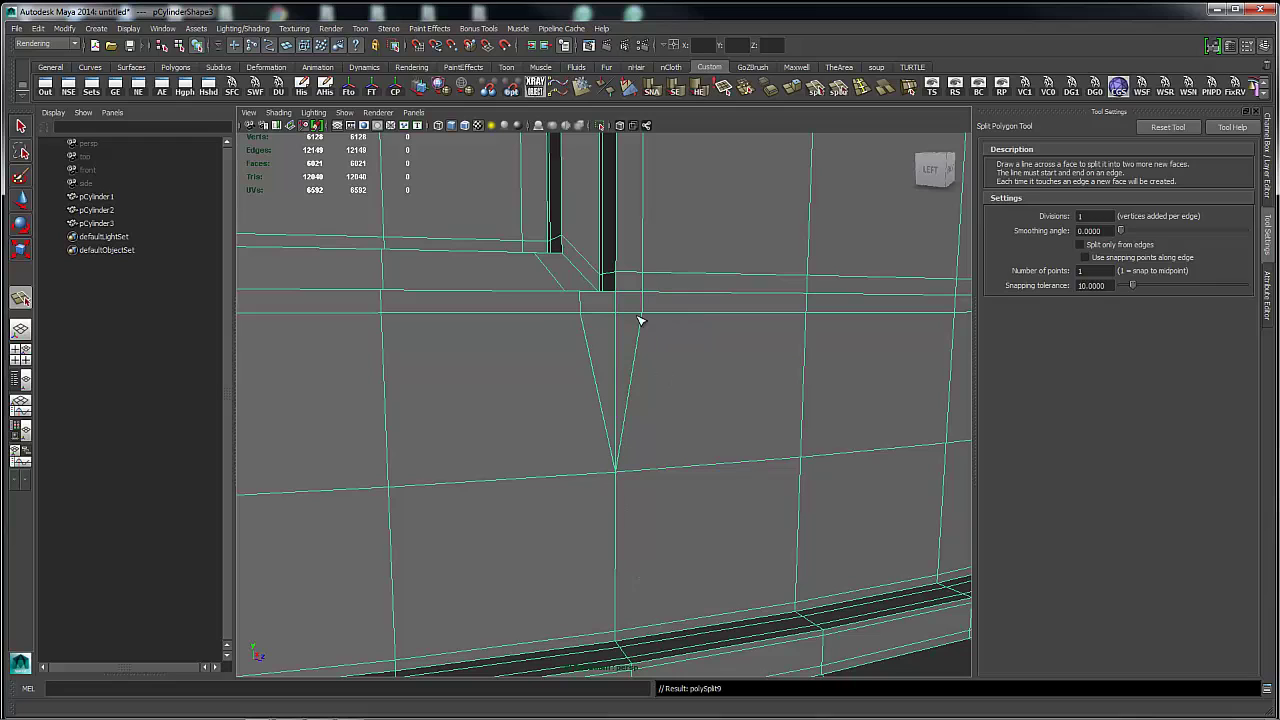
Delete the vertical edge between the two diagonals below the panel corner.
{"action": "key", "text": "q"}
{"action": "right_click_drag", "start_coordinate": [640, 320], "coordinate": [640, 300]}
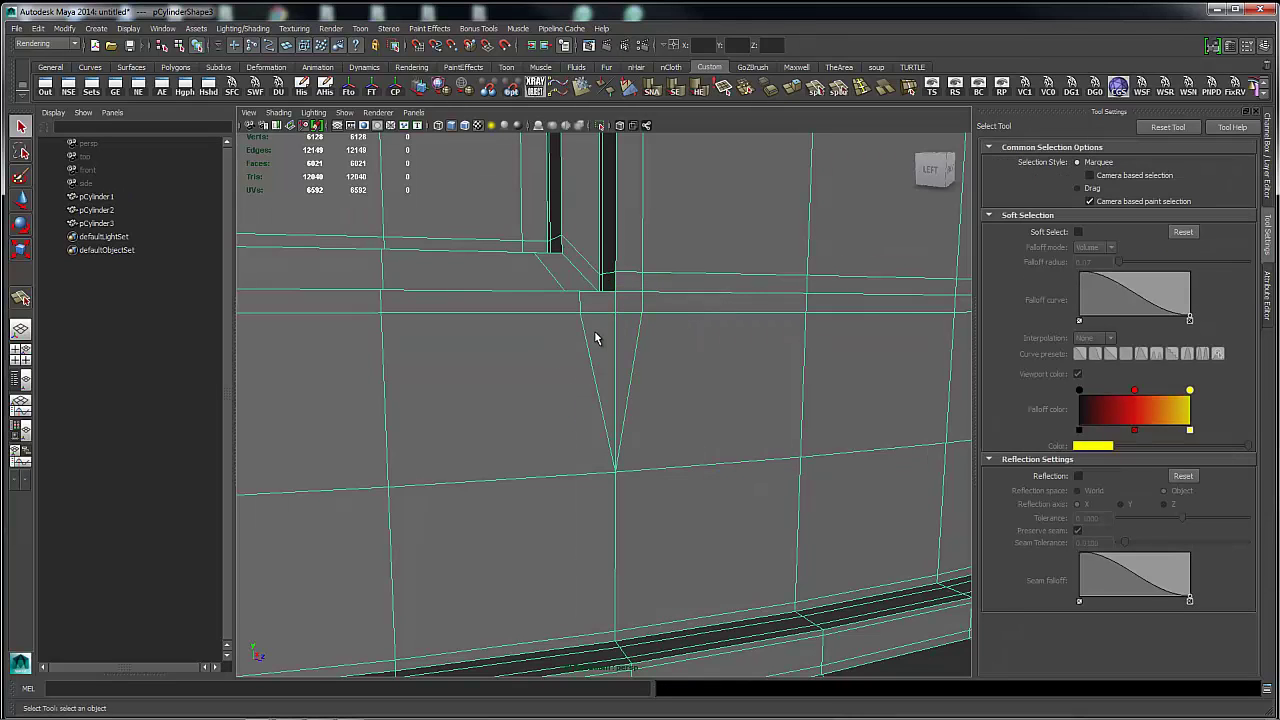
{"action": "left_click", "coordinate": [614, 336]}
{"action": "key", "text": "Delete"}
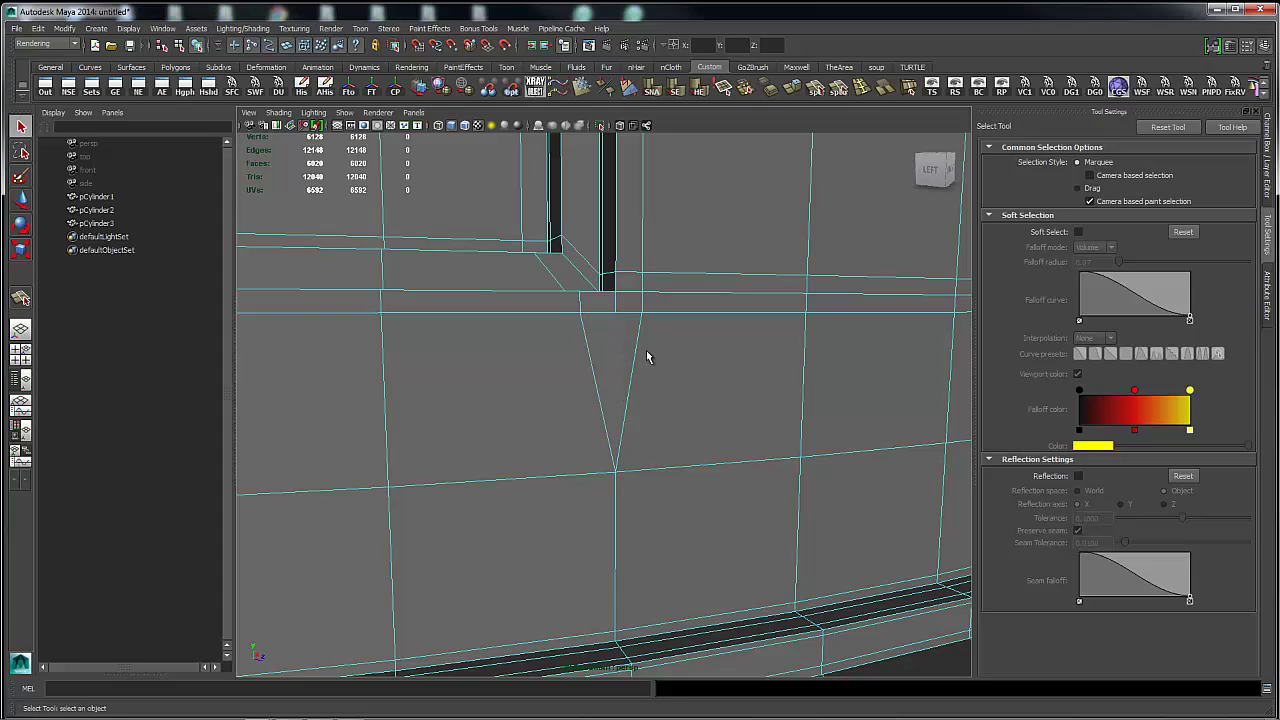
Preview the base with smoothing and examine the V-shaped edge flow below the panel corners and around the moulding.
{"action": "left_click", "coordinate": [706, 350]}
{"action": "left_click_drag", "start_coordinate": [706, 350], "coordinate": [694, 274], "text": "alt"}
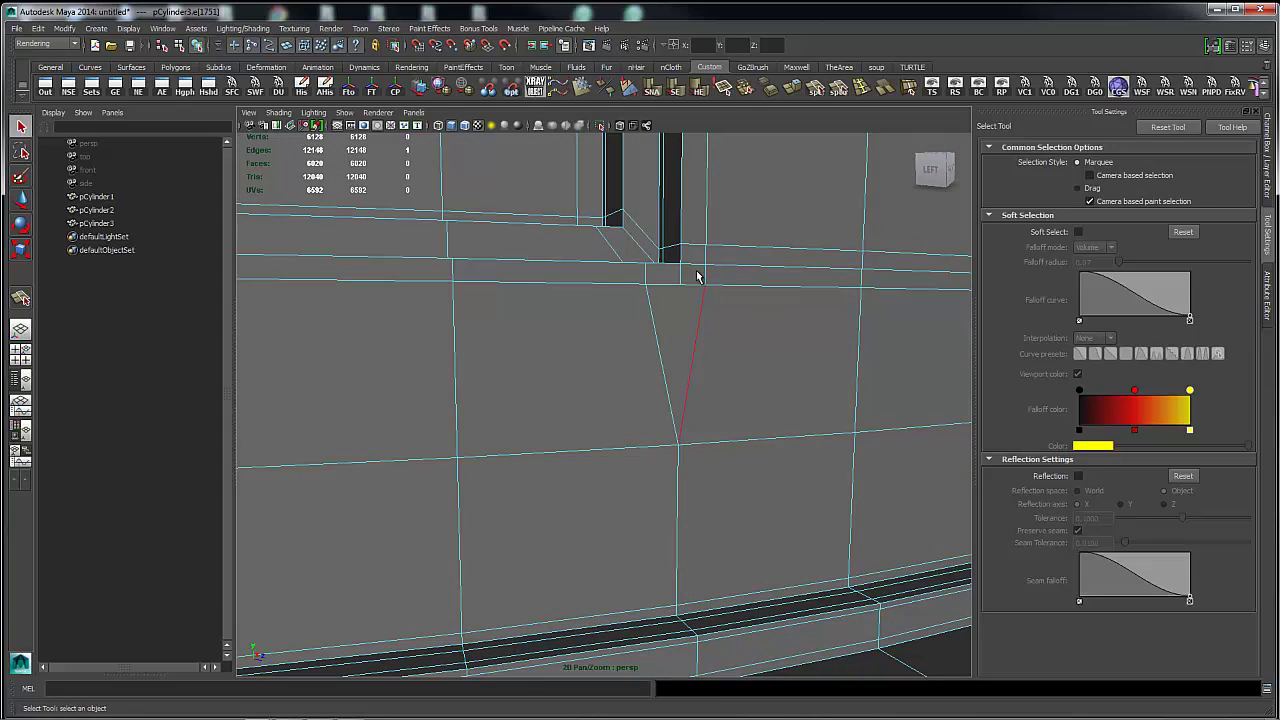
{"action": "key", "text": "3"}
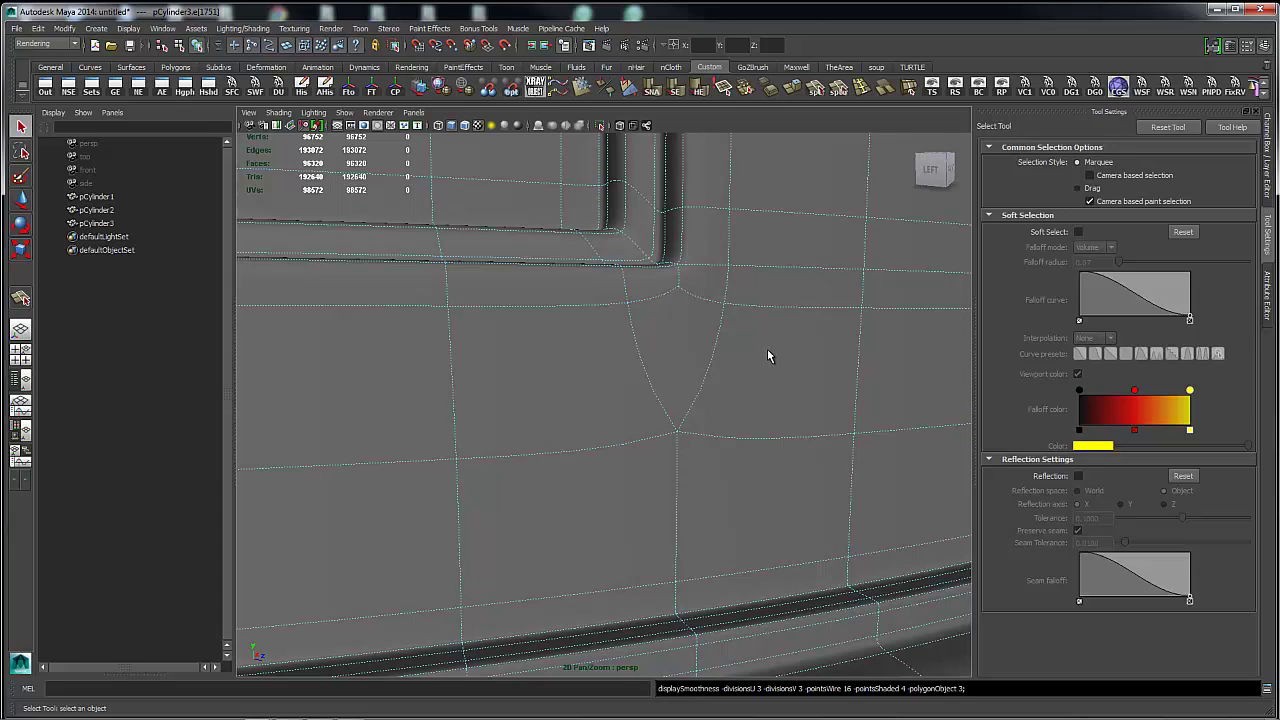
{"action": "right_click_drag", "start_coordinate": [852, 358], "coordinate": [615, 340], "text": "alt"}
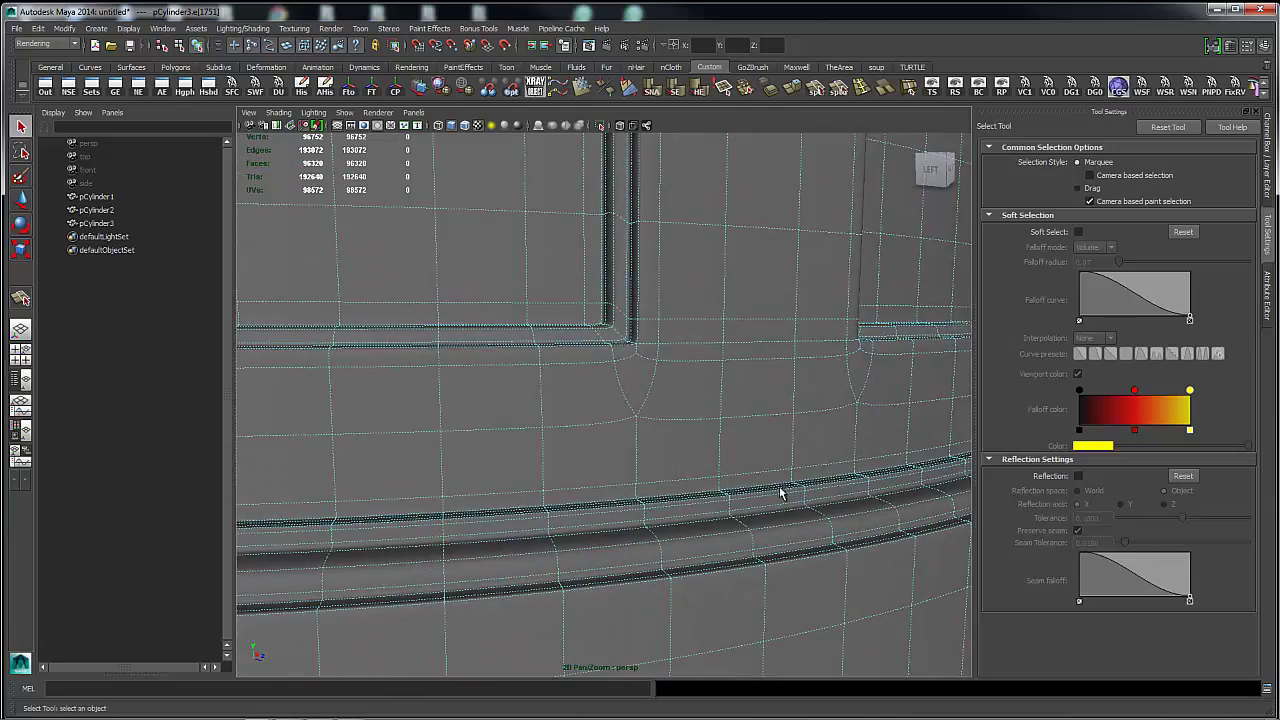
{"action": "right_click_drag", "start_coordinate": [820, 420], "coordinate": [587, 417], "text": "alt"}
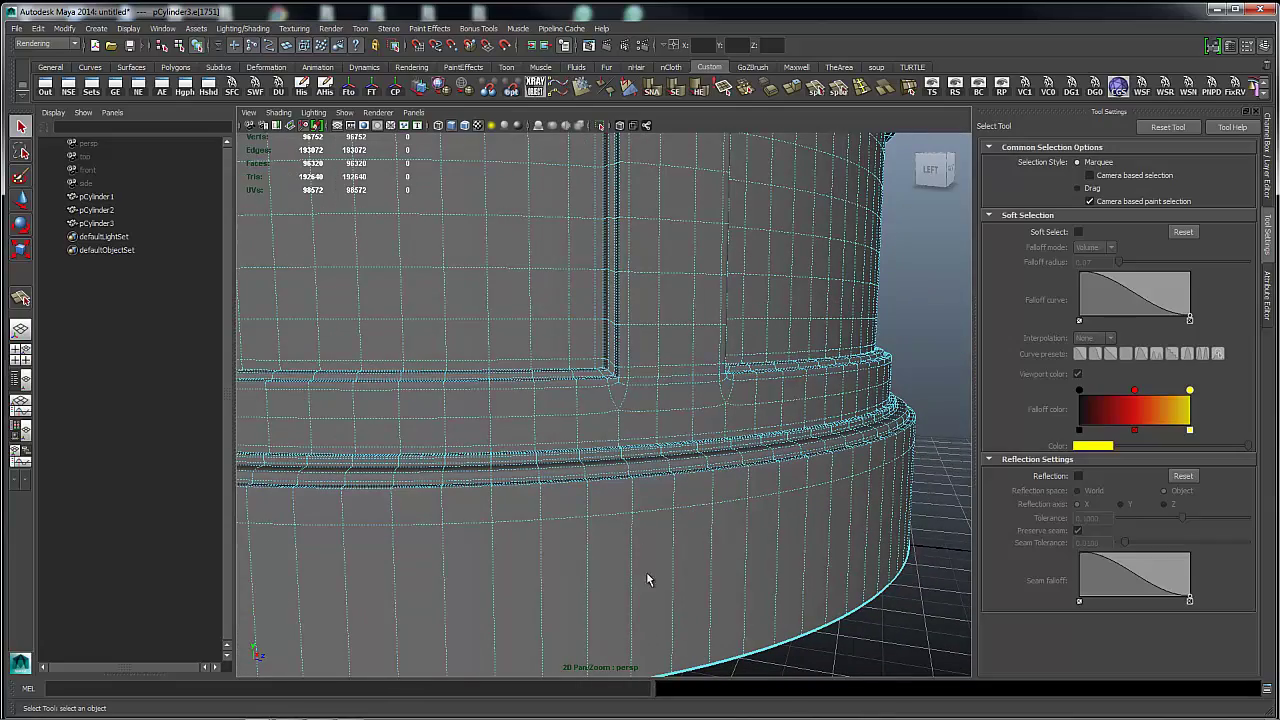
{"action": "left_click_drag", "start_coordinate": [871, 443], "coordinate": [822, 415], "text": "alt"}
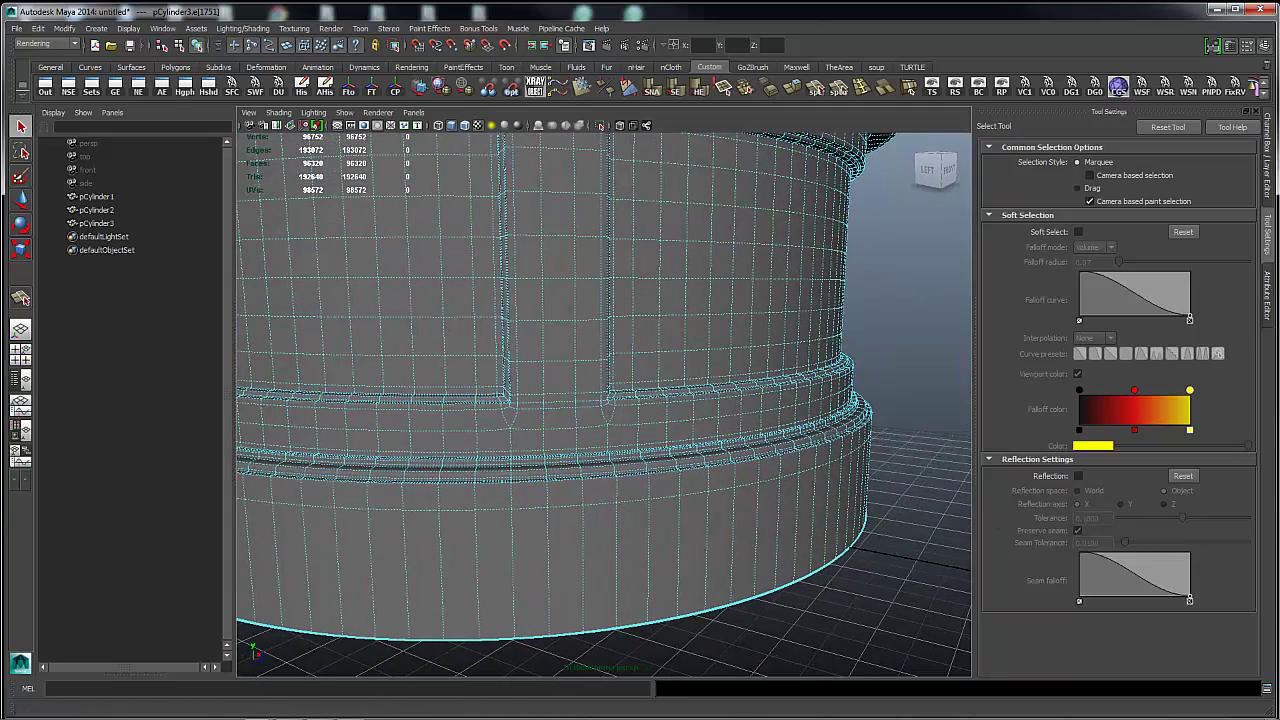